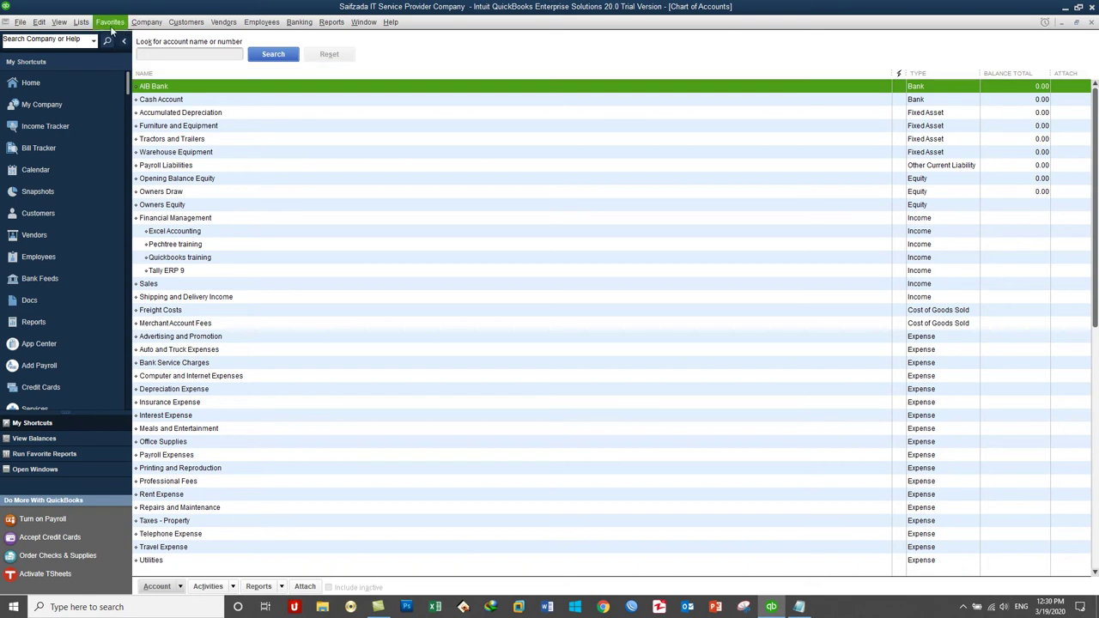
Turn on class tracking for transactions in the company's Accounting preferences and save the change.
{"action": "left_click", "coordinate": [44, 25]}
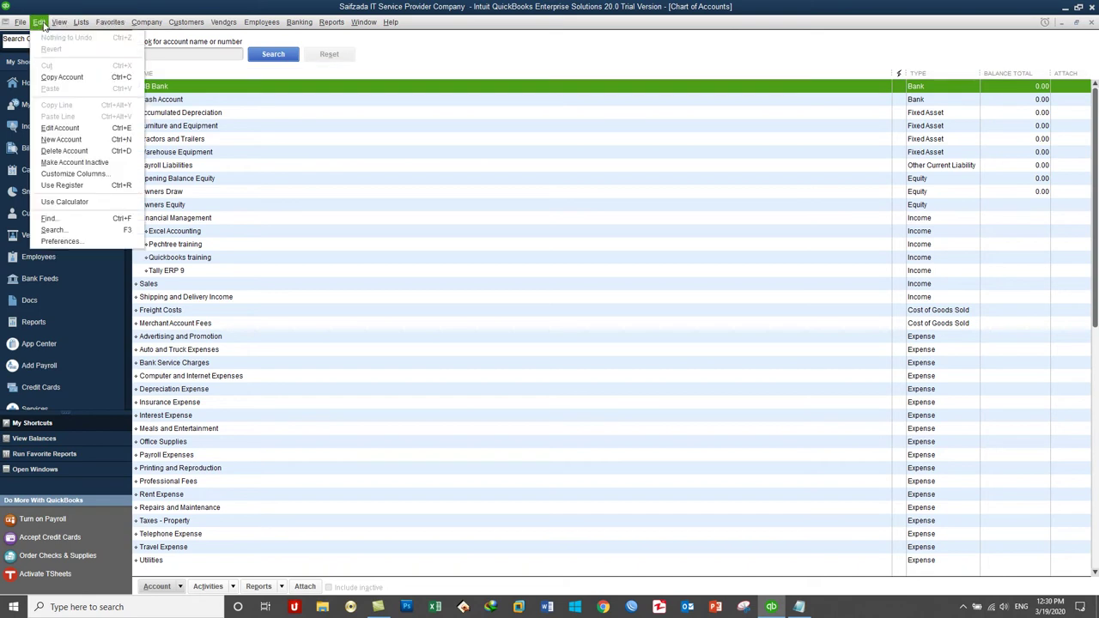
{"action": "mouse_move", "coordinate": [80, 23]}
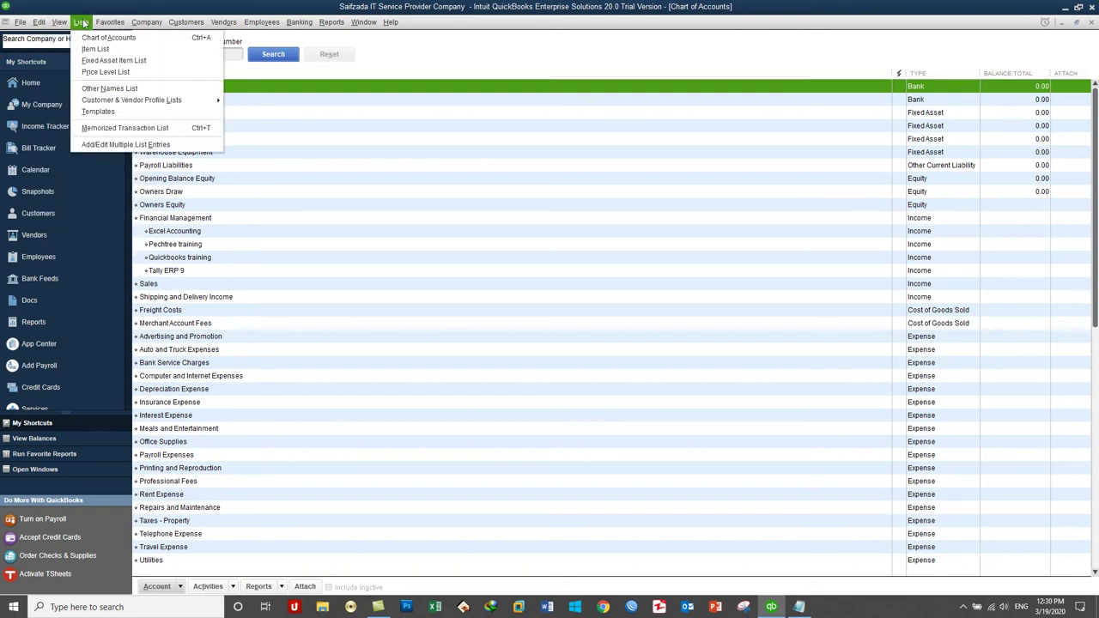
{"action": "left_click", "coordinate": [103, 89]}
{"action": "mouse_move", "coordinate": [39, 24]}
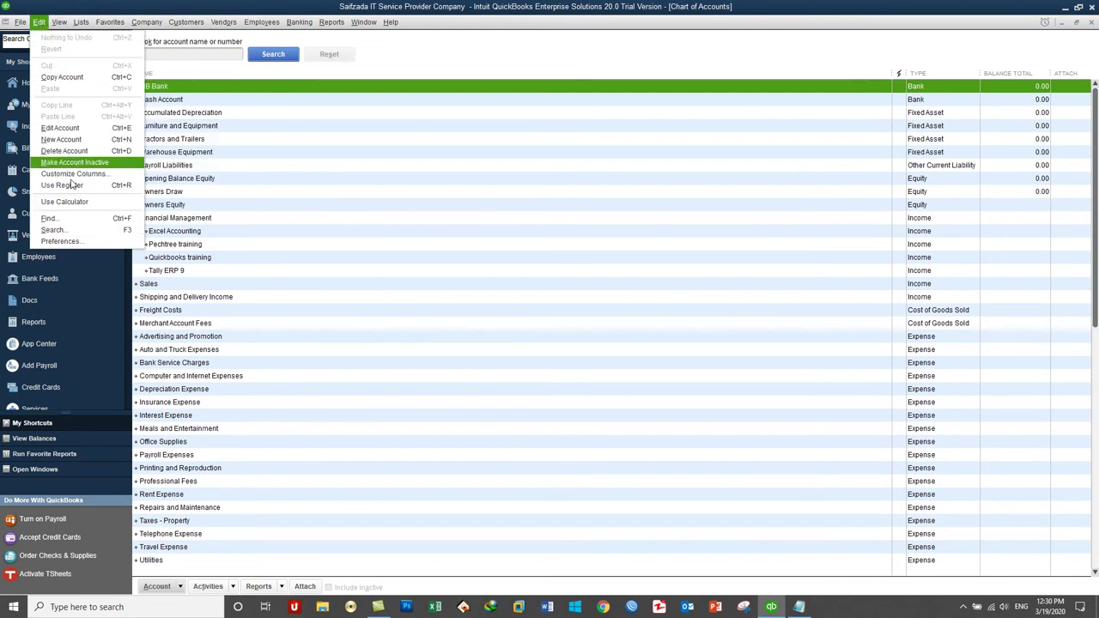
{"action": "left_click", "coordinate": [81, 242]}
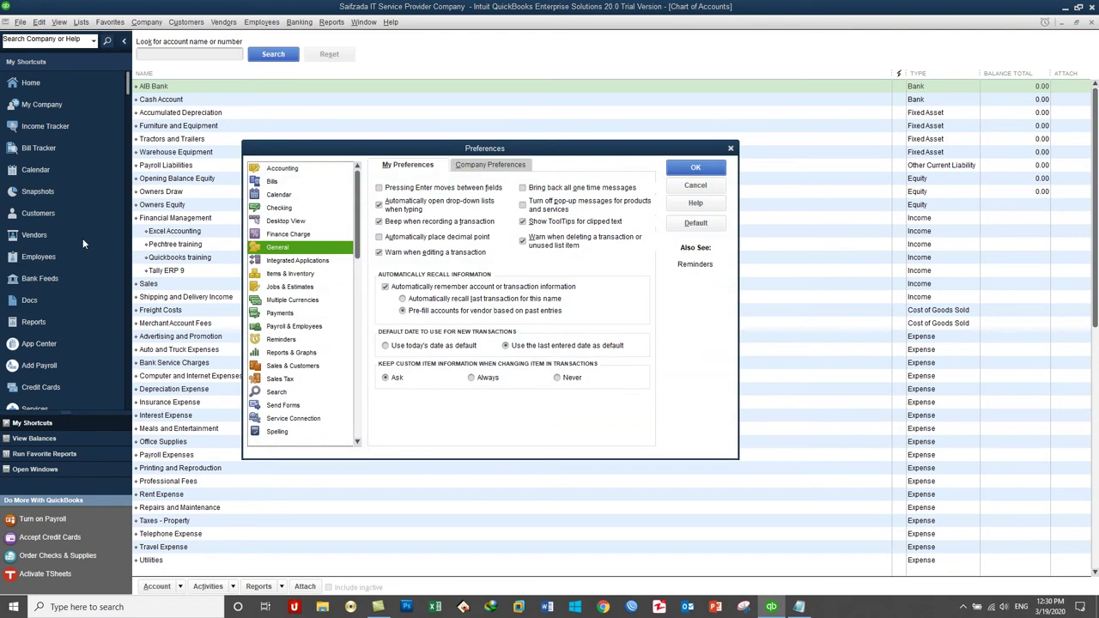
{"action": "left_click", "coordinate": [290, 172]}
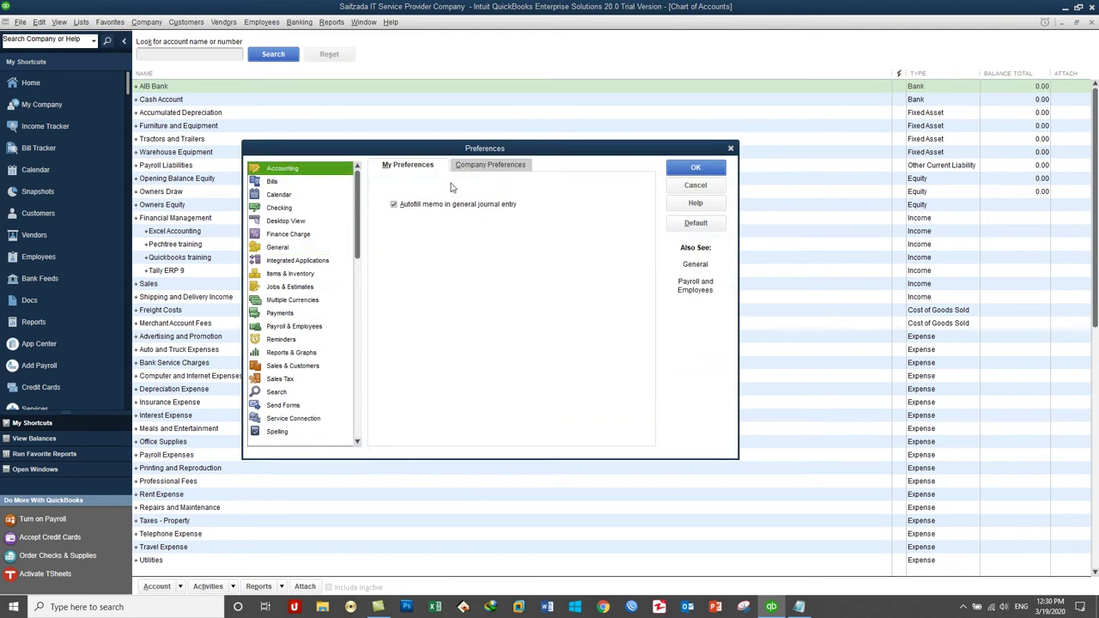
{"action": "left_click", "coordinate": [485, 168]}
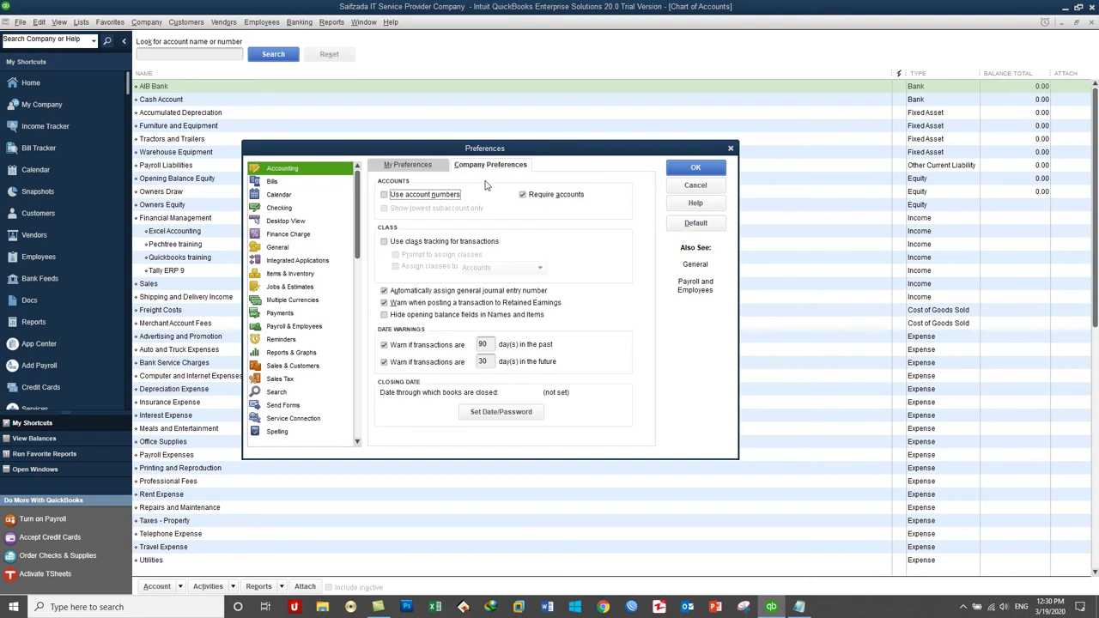
{"action": "left_click", "coordinate": [422, 246]}
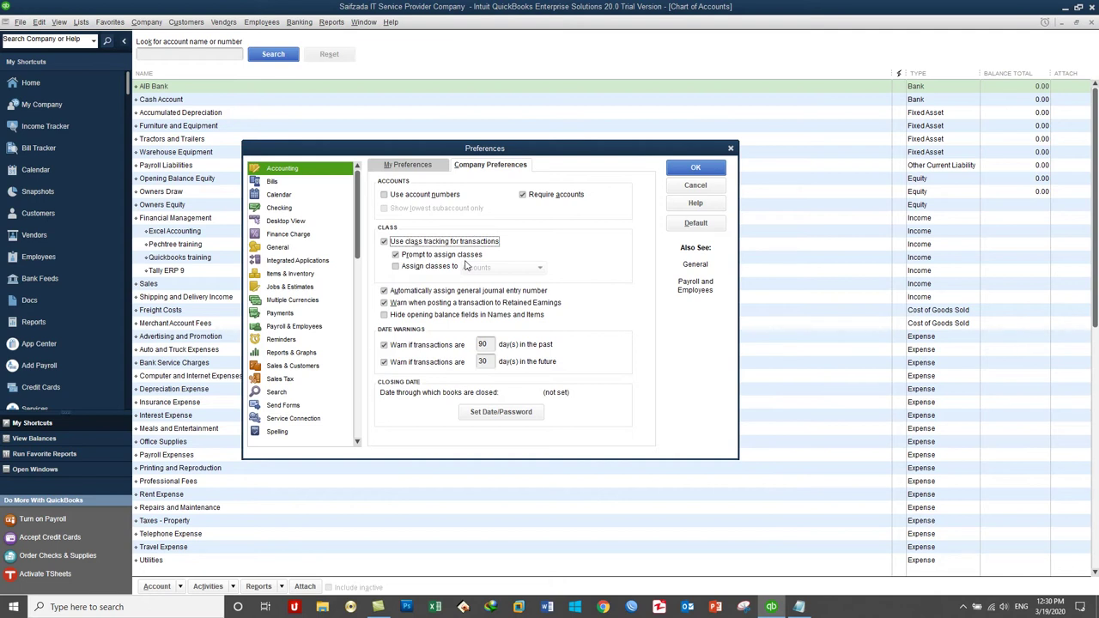
{"action": "left_click", "coordinate": [680, 175]}
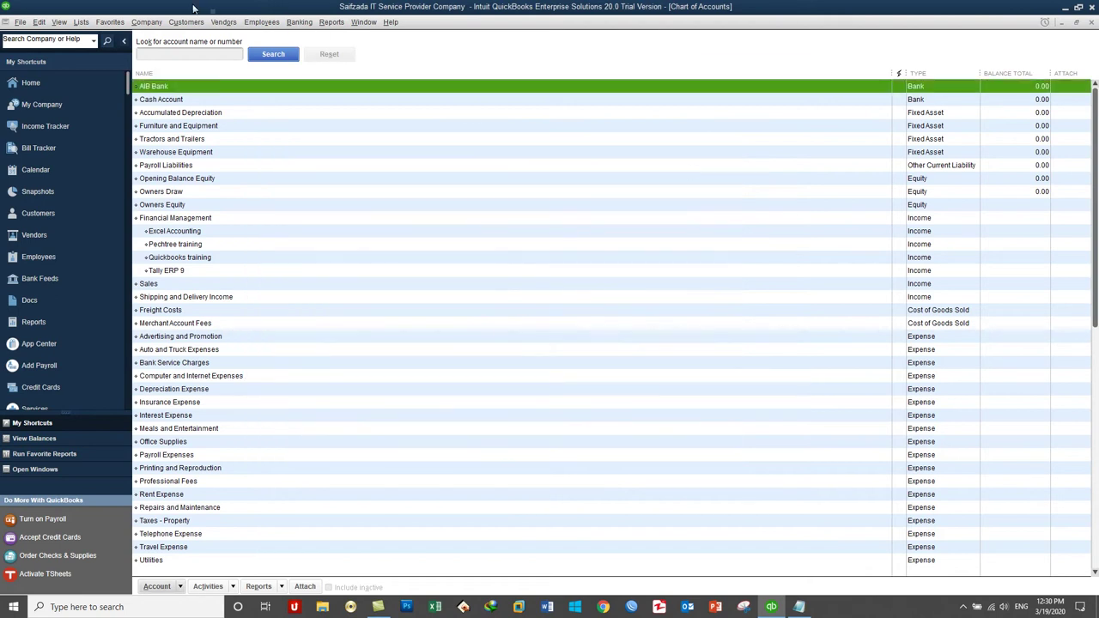
Activate inventory and purchase orders in the company's Items & Inventory preferences.
{"action": "left_click", "coordinate": [82, 23]}
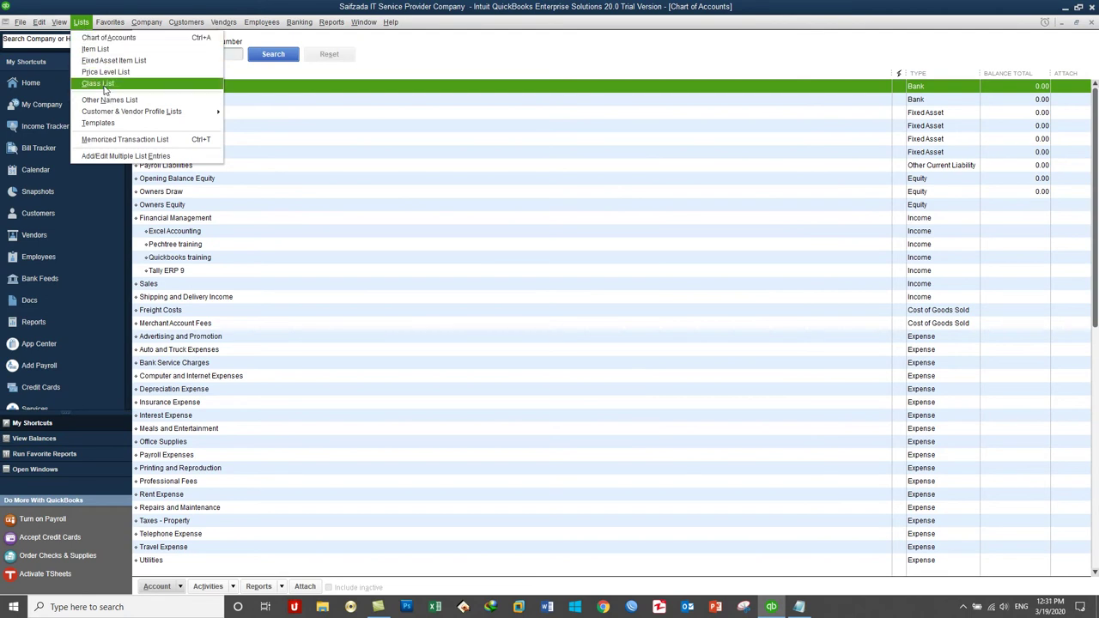
{"action": "left_click", "coordinate": [82, 22]}
{"action": "left_click", "coordinate": [40, 23]}
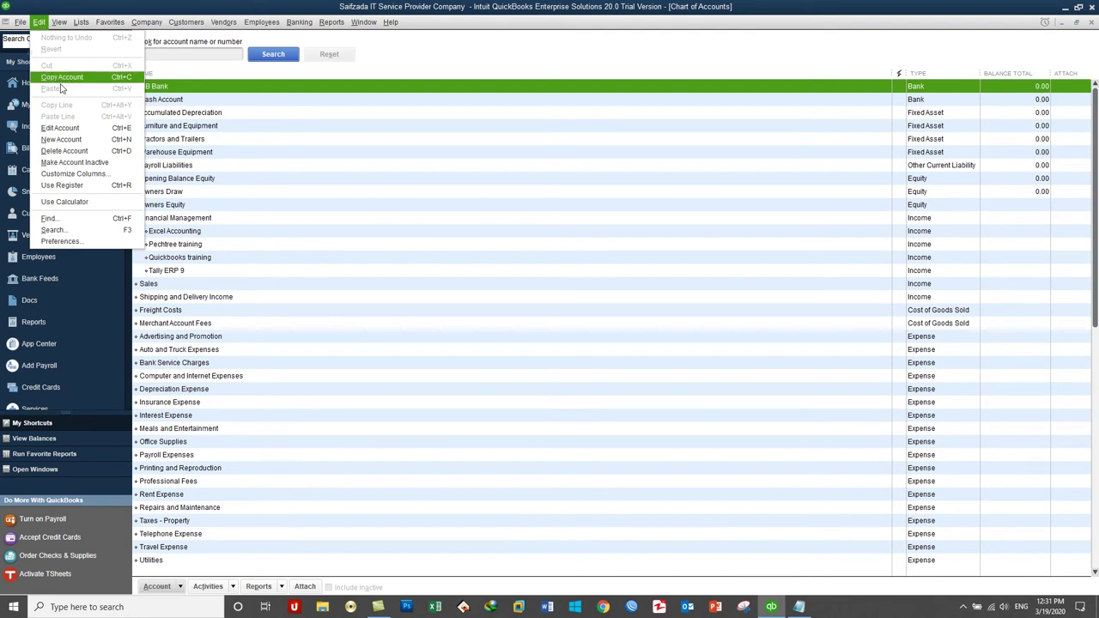
{"action": "left_click", "coordinate": [80, 241]}
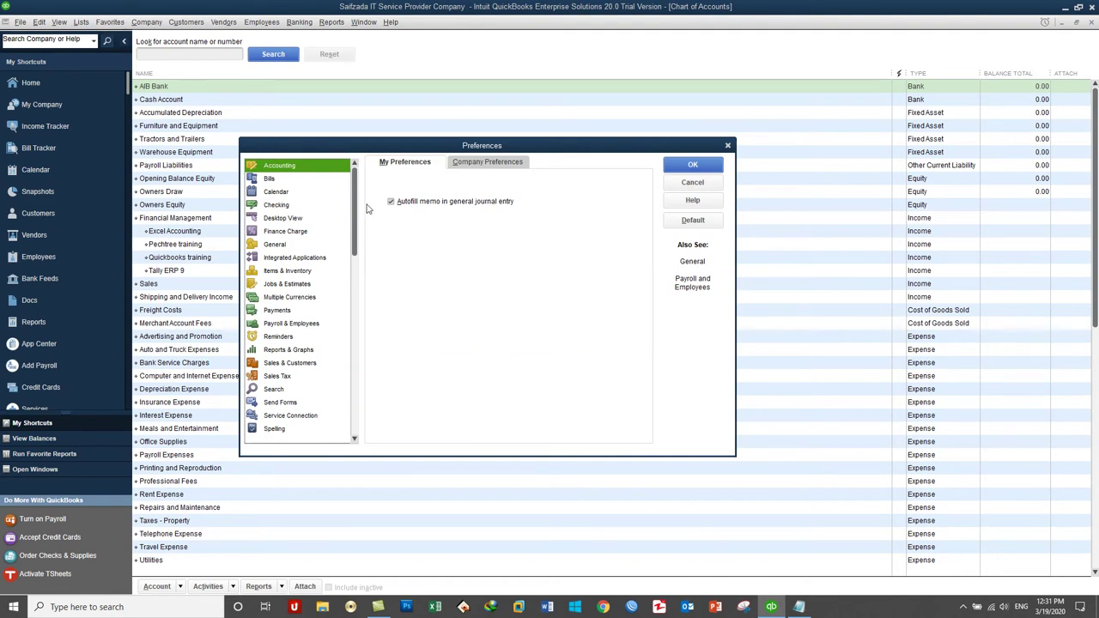
{"action": "left_click", "coordinate": [275, 271]}
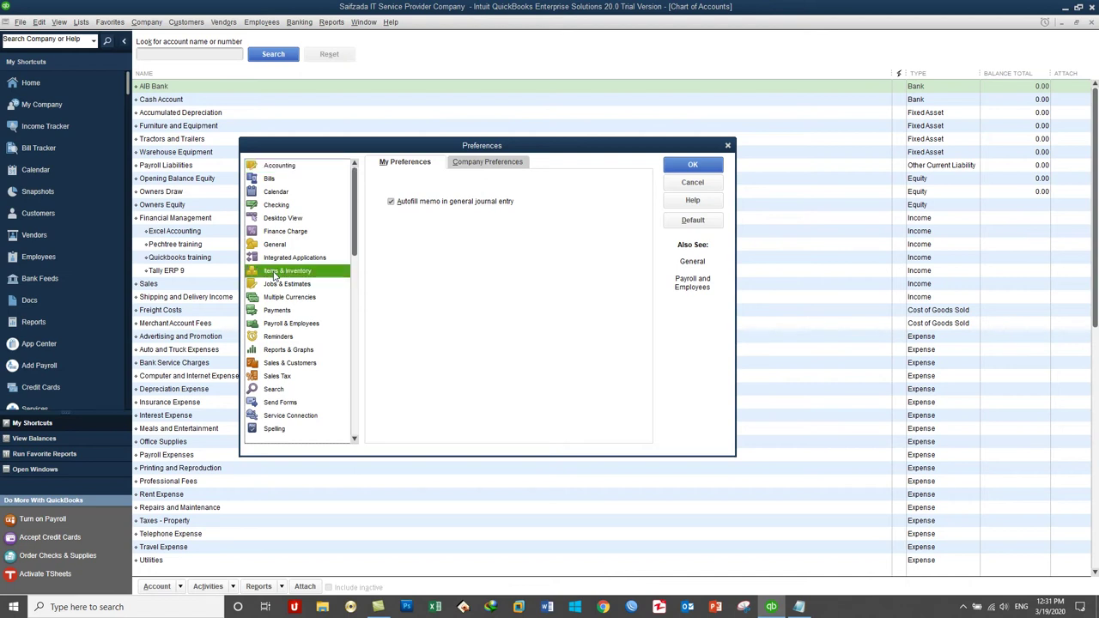
{"action": "left_click", "coordinate": [491, 168]}
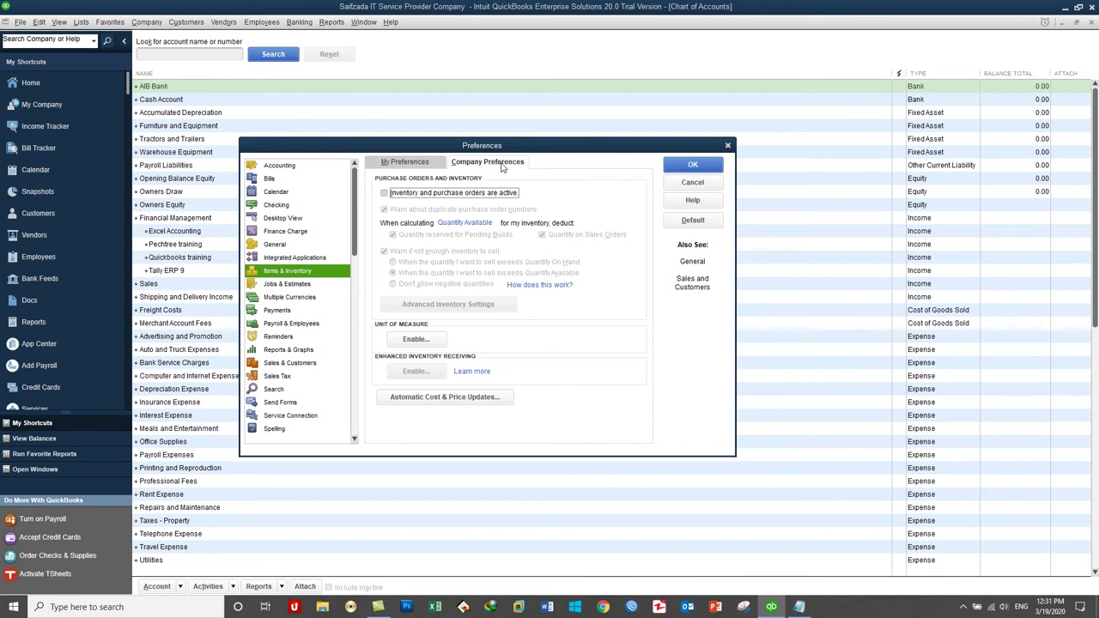
{"action": "left_click", "coordinate": [407, 194]}
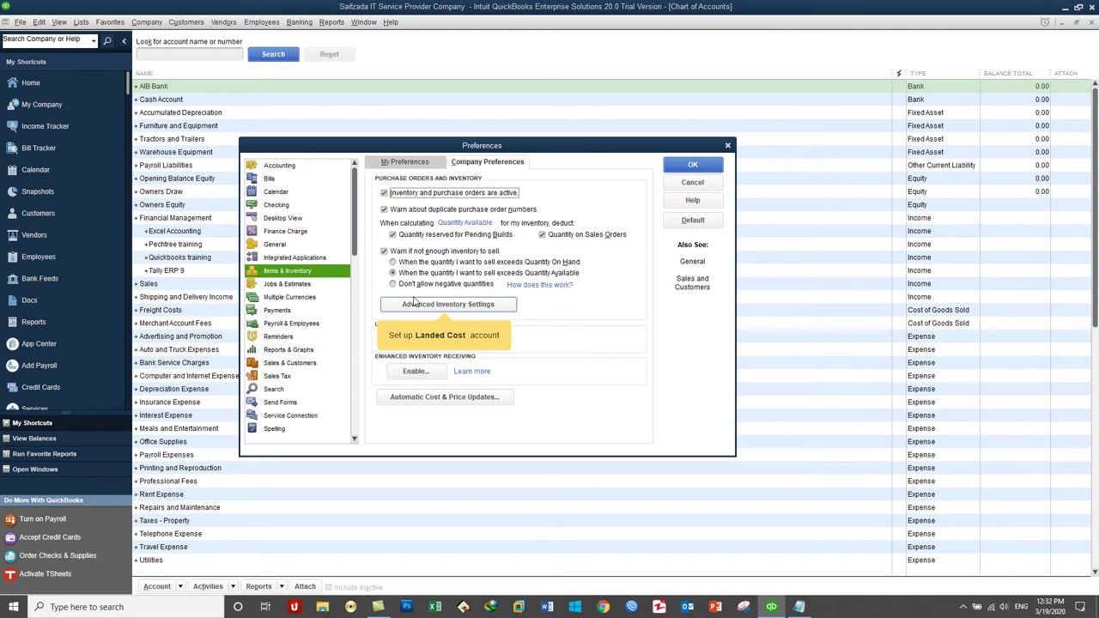
Enable Multiple Inventory Sites in the advanced inventory settings and save the preferences, letting all open windows close.
{"action": "left_click", "coordinate": [409, 309]}
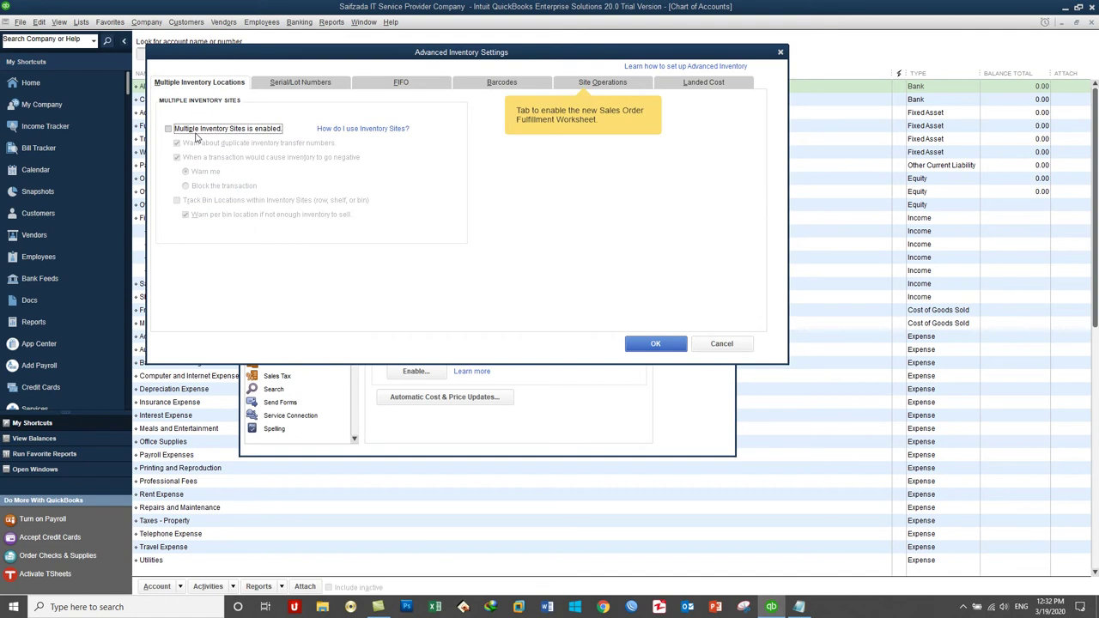
{"action": "left_click", "coordinate": [196, 133]}
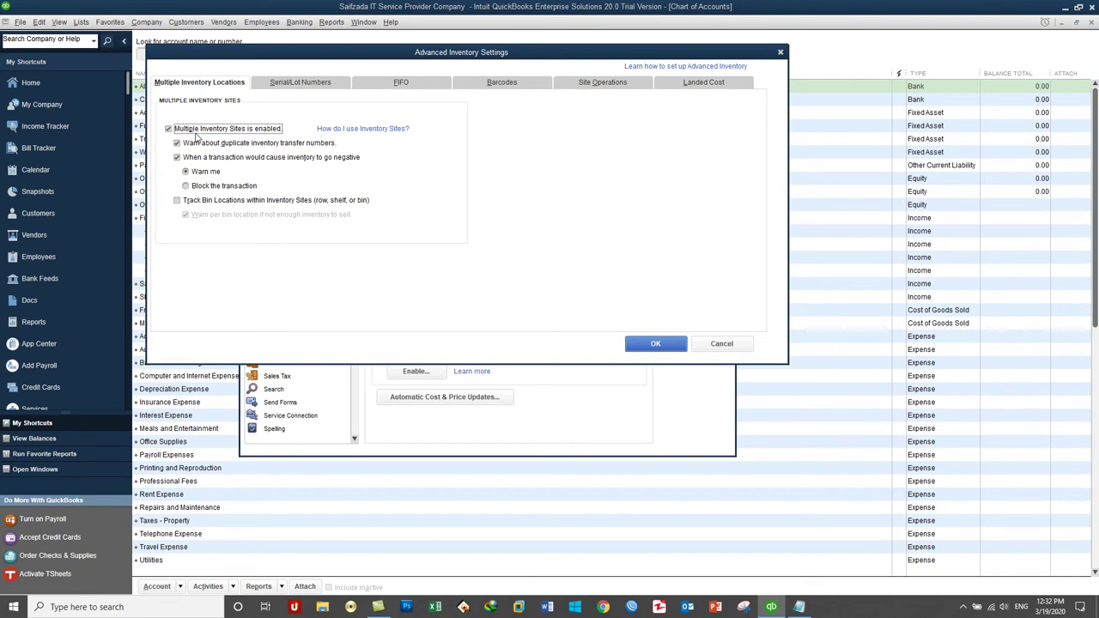
{"action": "left_click", "coordinate": [658, 343]}
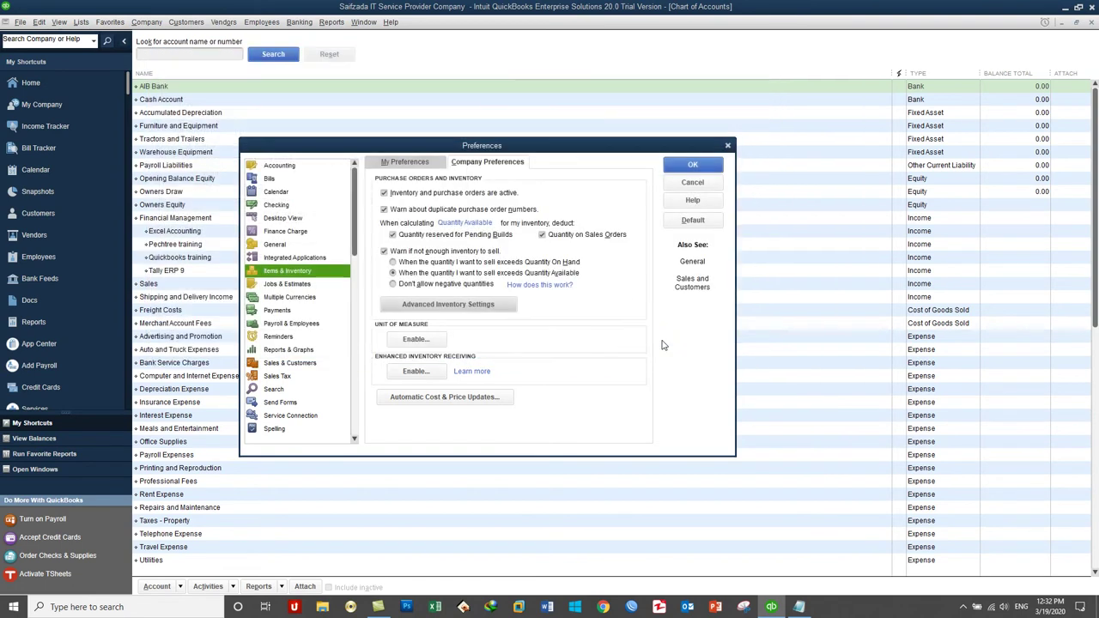
{"action": "left_click", "coordinate": [692, 165]}
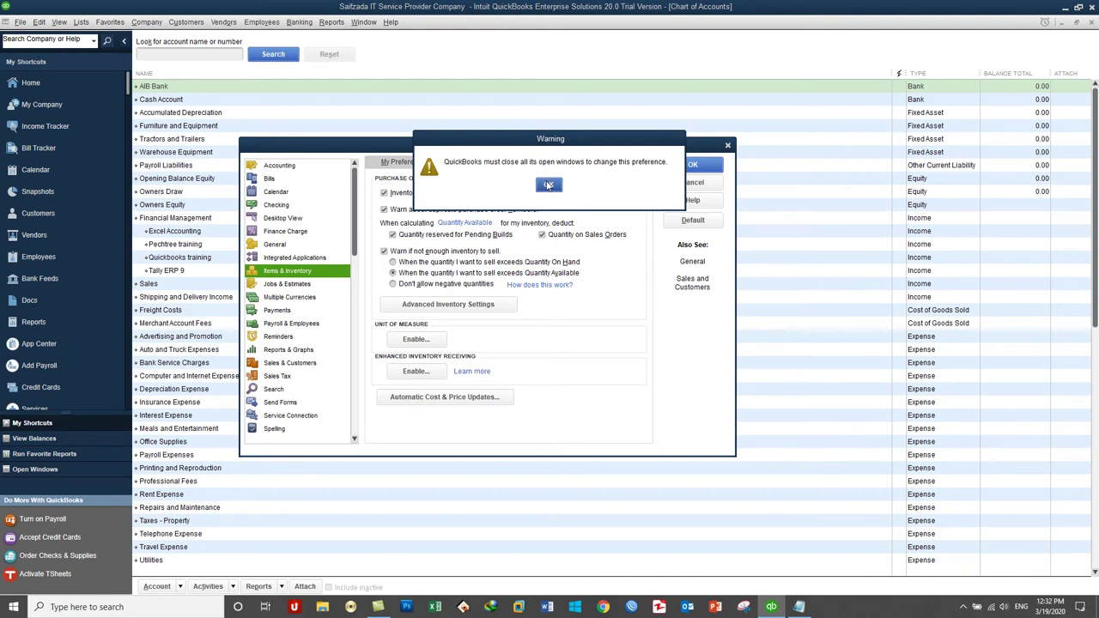
{"action": "left_click", "coordinate": [549, 185]}
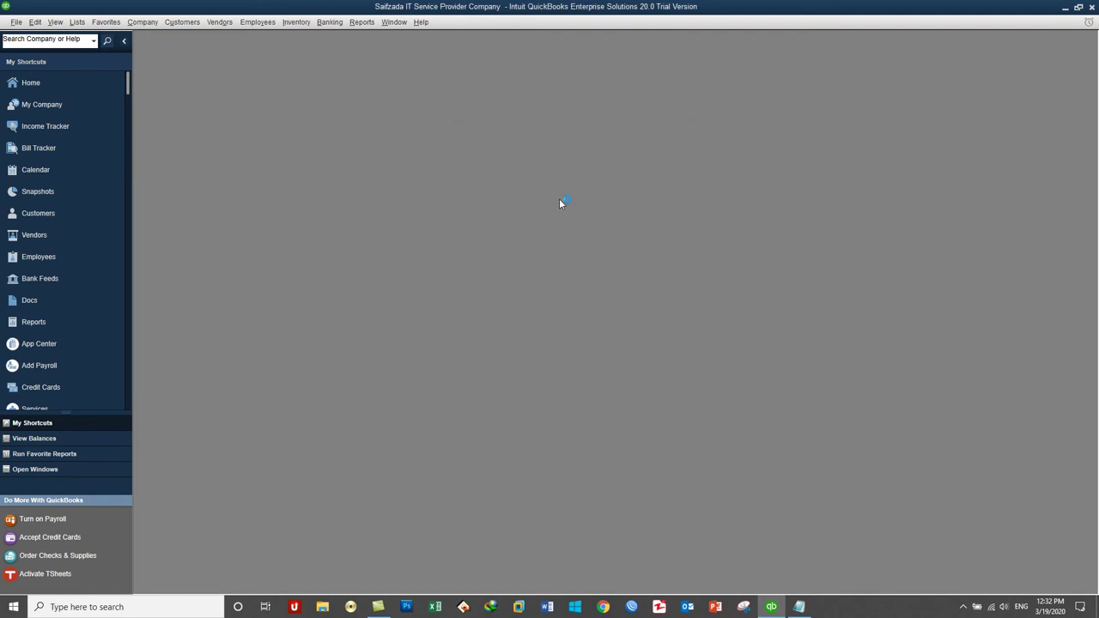
Reopen the Home page and view the Class List.
{"action": "left_click", "coordinate": [80, 81]}
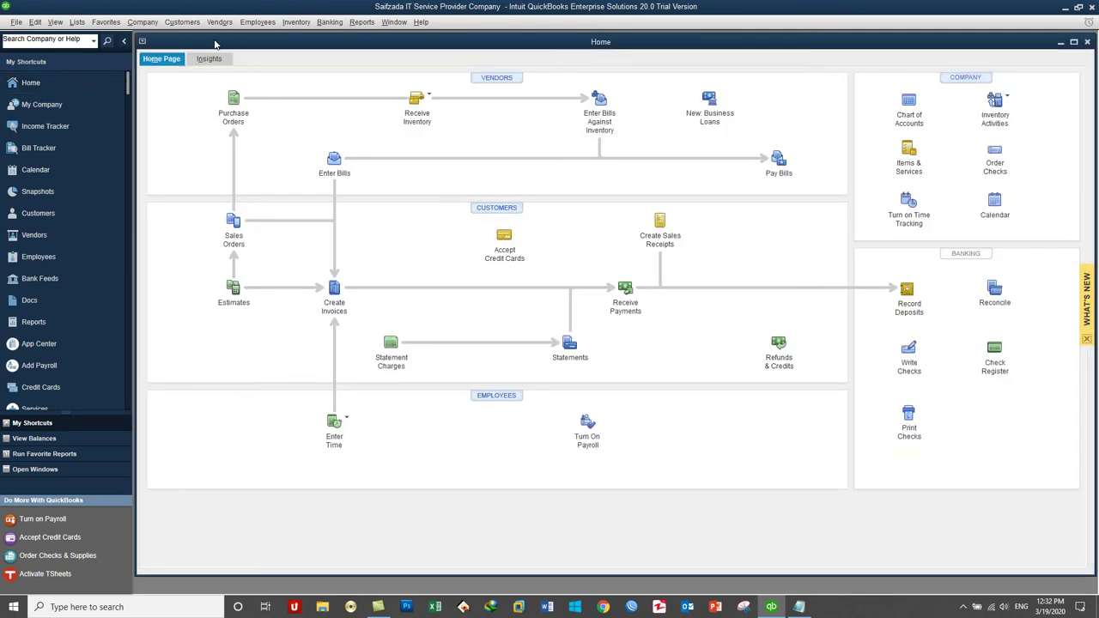
{"action": "left_click", "coordinate": [83, 23]}
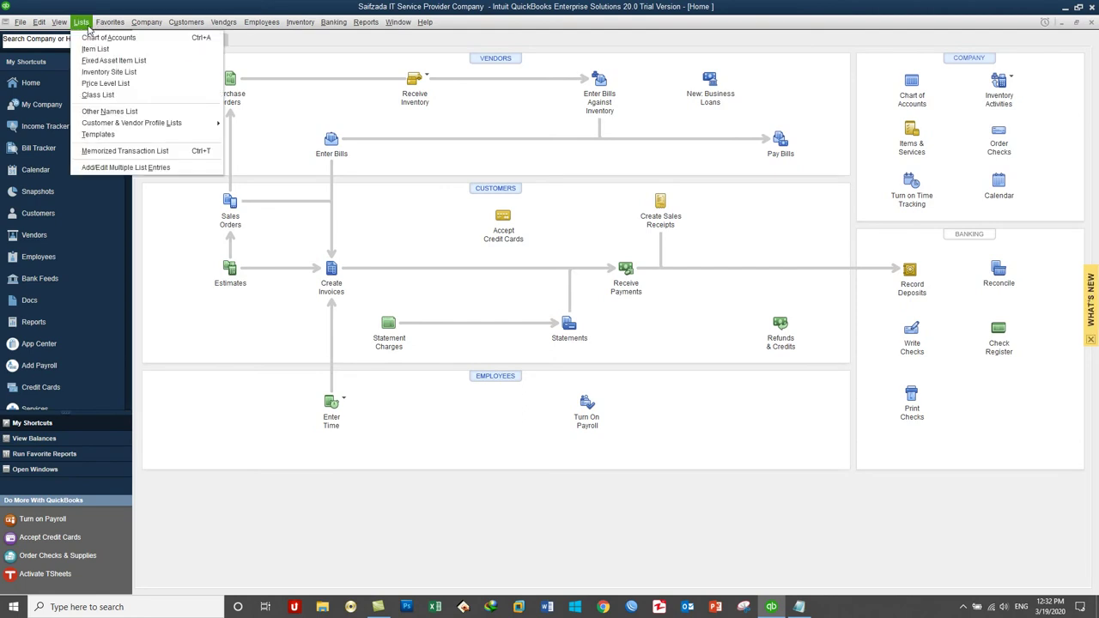
{"action": "left_click", "coordinate": [99, 96]}
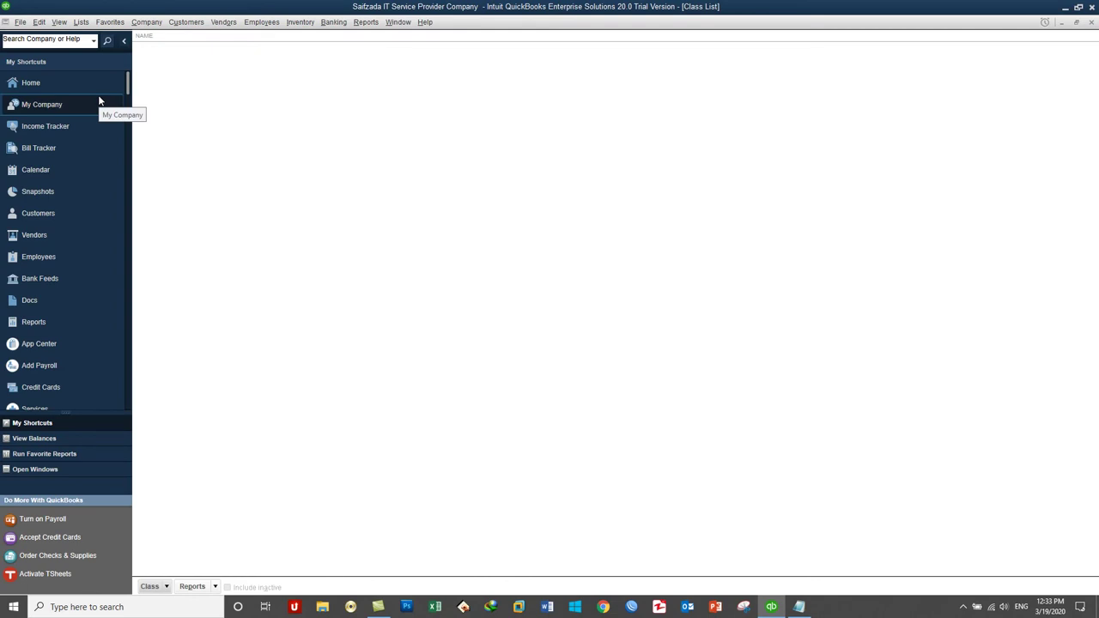
Open the Chart of Accounts and examine the Financial Management income account and its training subaccounts.
{"action": "left_click", "coordinate": [80, 22]}
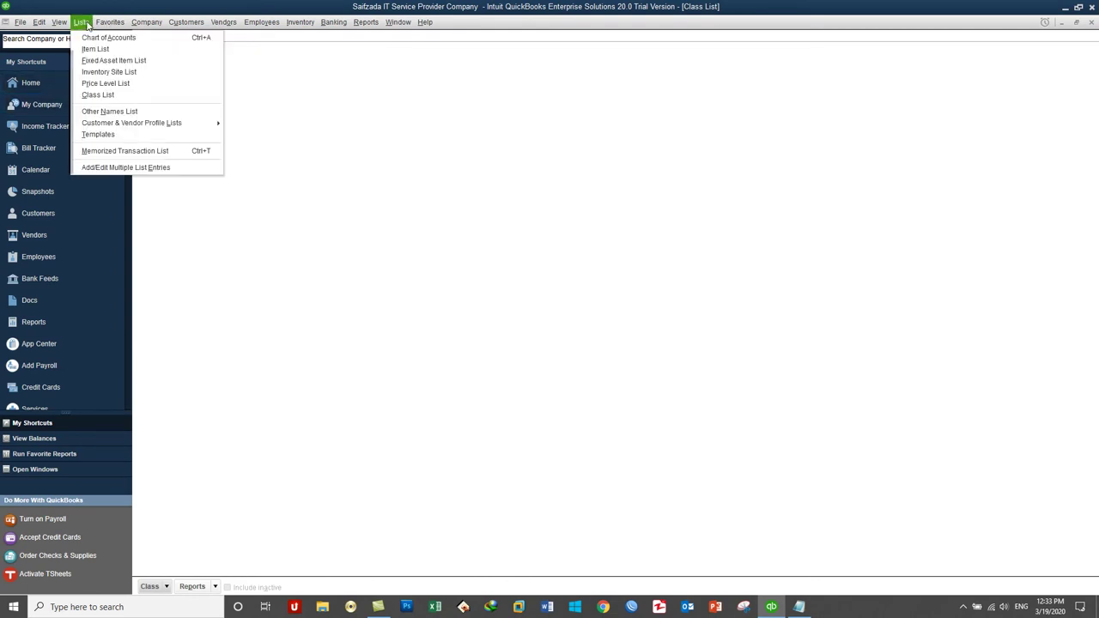
{"action": "left_click", "coordinate": [94, 38]}
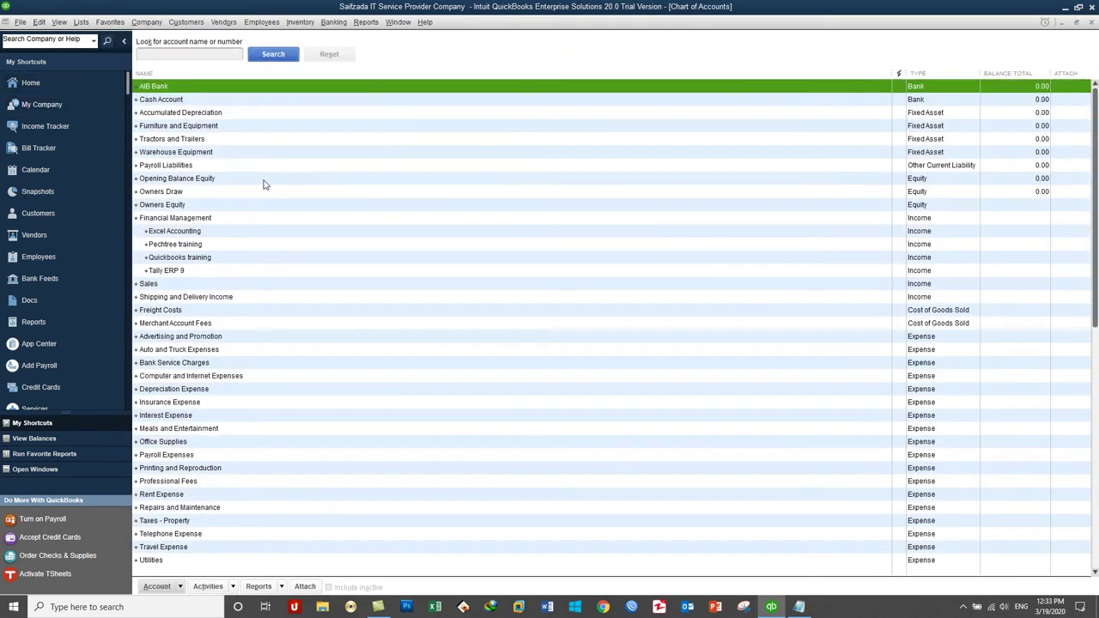
{"action": "left_click", "coordinate": [181, 220]}
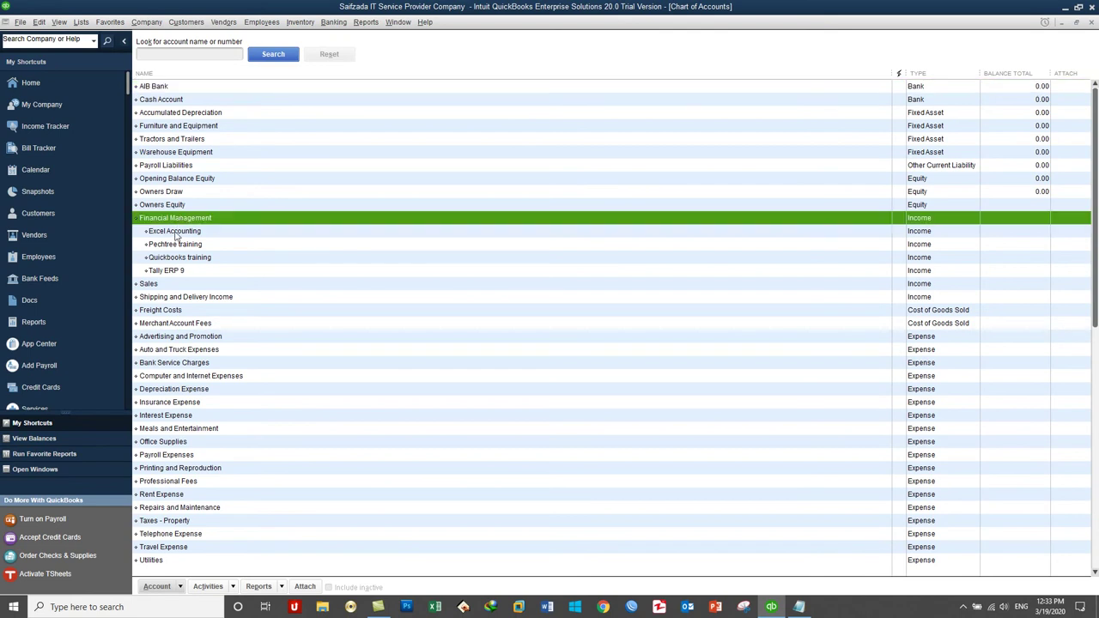
{"action": "left_click", "coordinate": [176, 233]}
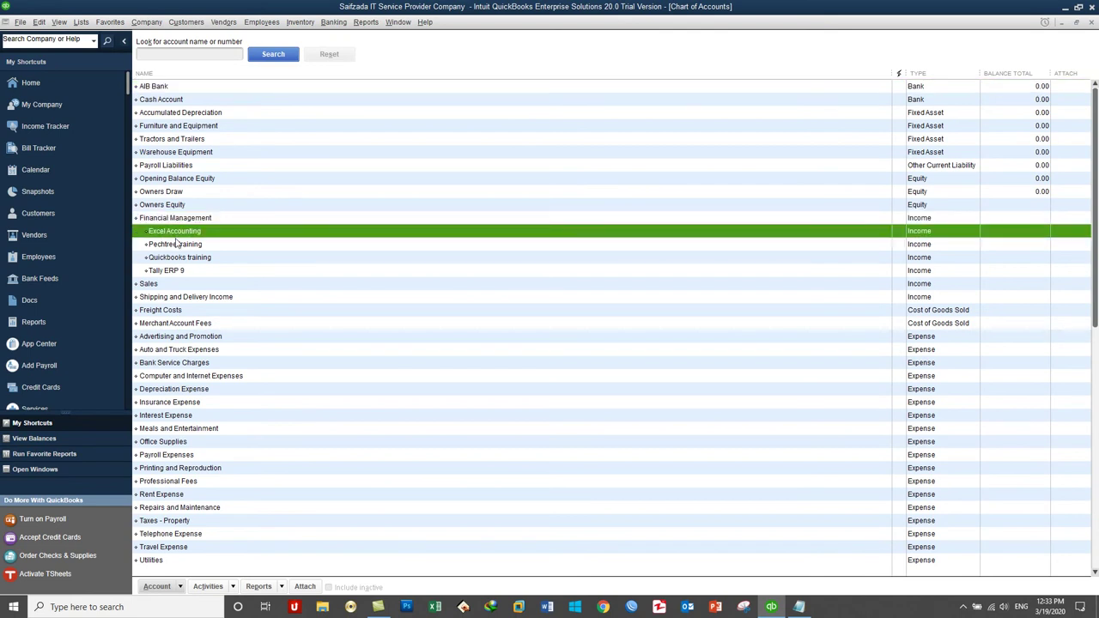
{"action": "left_click", "coordinate": [177, 246]}
{"action": "left_click", "coordinate": [178, 258]}
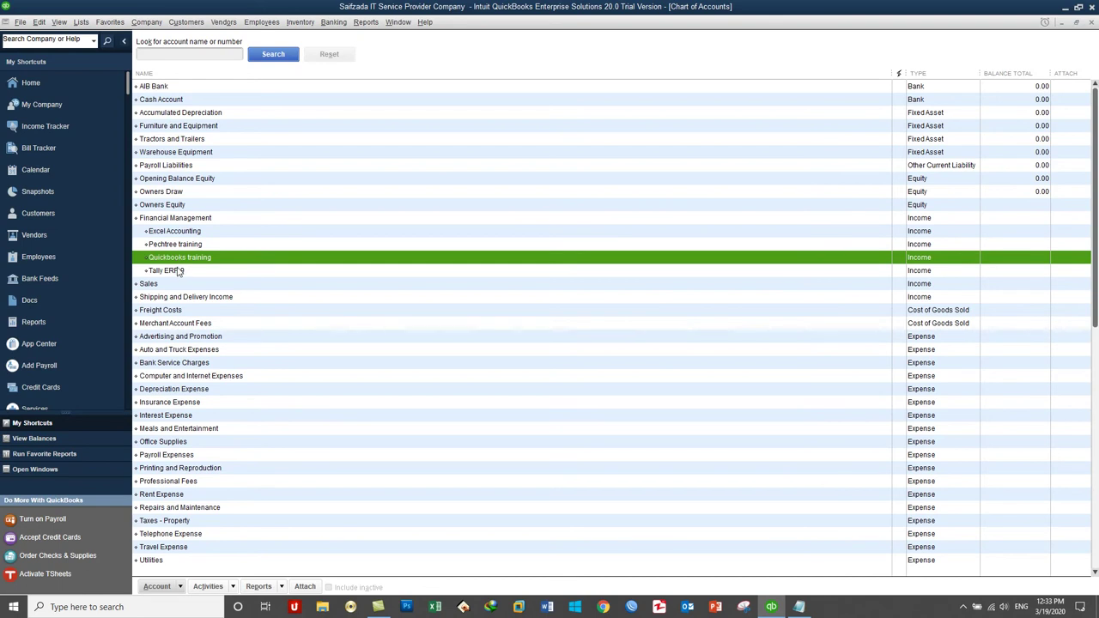
{"action": "left_click", "coordinate": [178, 247]}
{"action": "left_click", "coordinate": [178, 259]}
{"action": "left_click", "coordinate": [177, 244]}
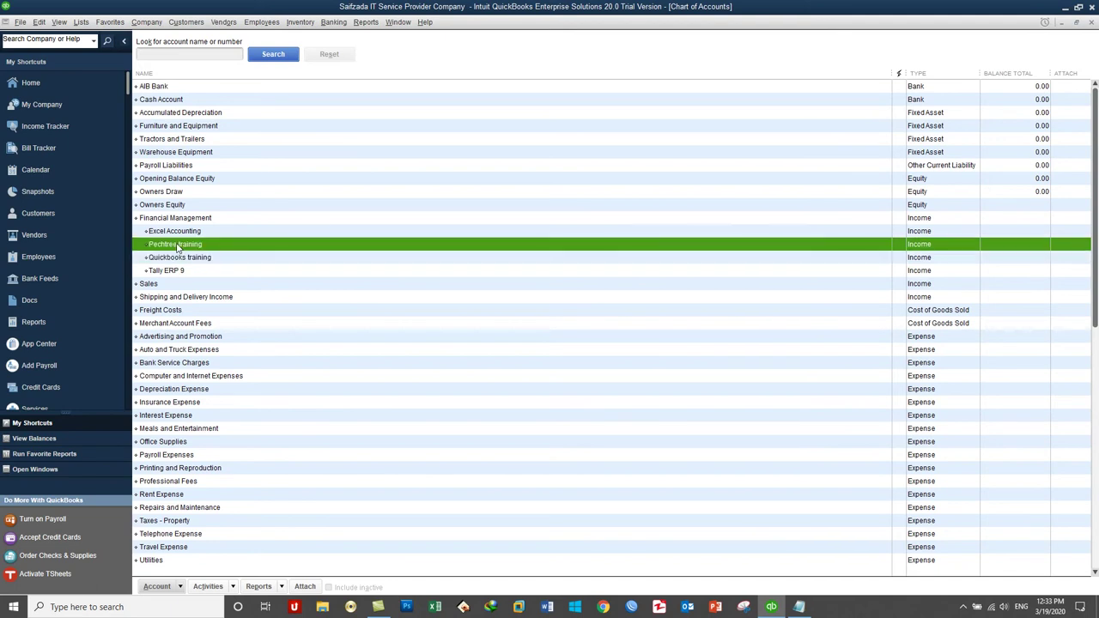
{"action": "right_click", "coordinate": [176, 248]}
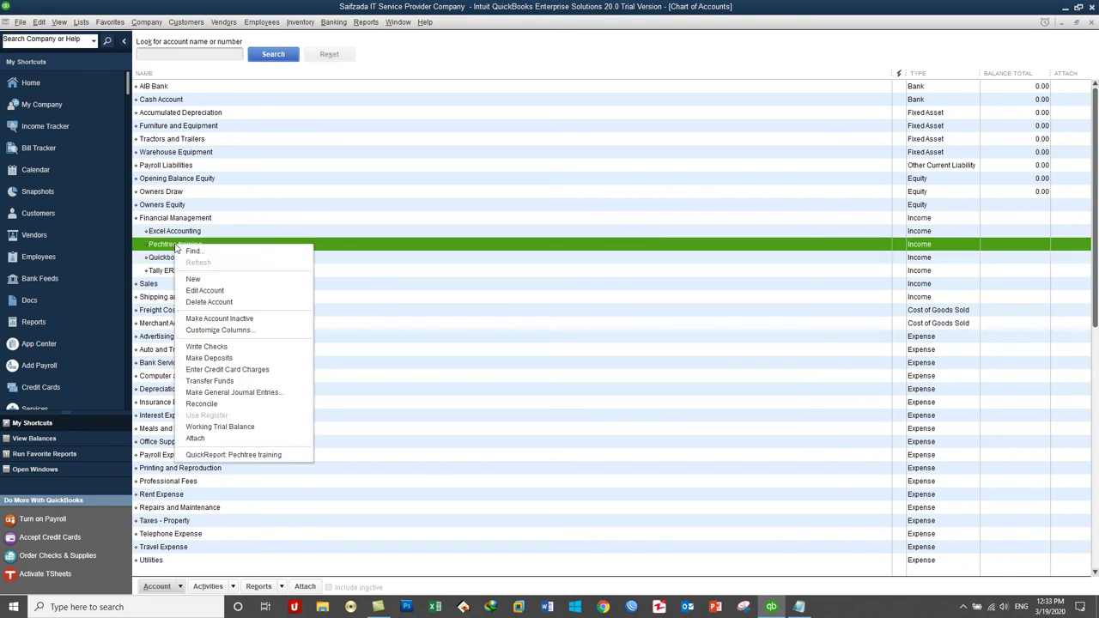
{"action": "left_click", "coordinate": [197, 290]}
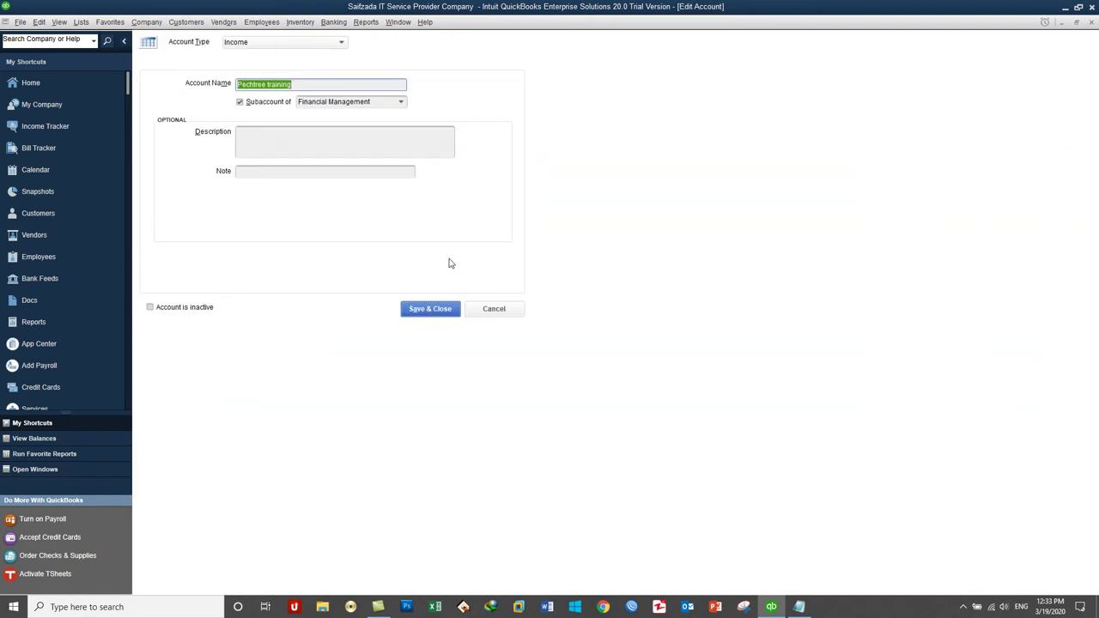
{"action": "key", "text": "Escape"}
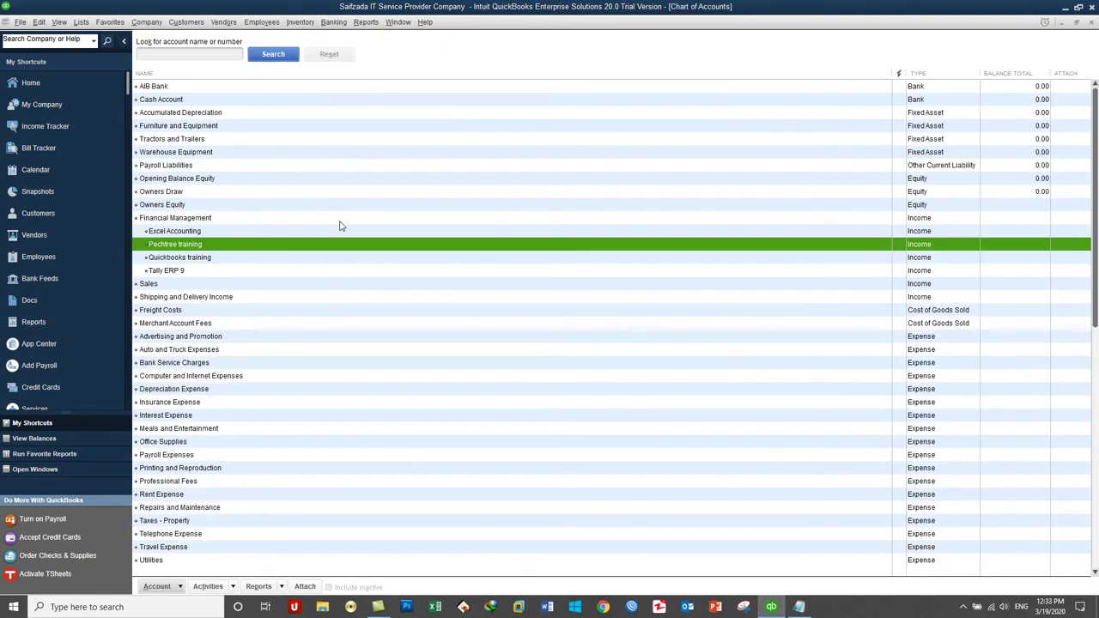
Move Excel Accounting, Pechtree training, Quickbooks training and Tally ERP 9 out from under Financial Management to the top account level.
{"action": "left_click", "coordinate": [160, 232]}
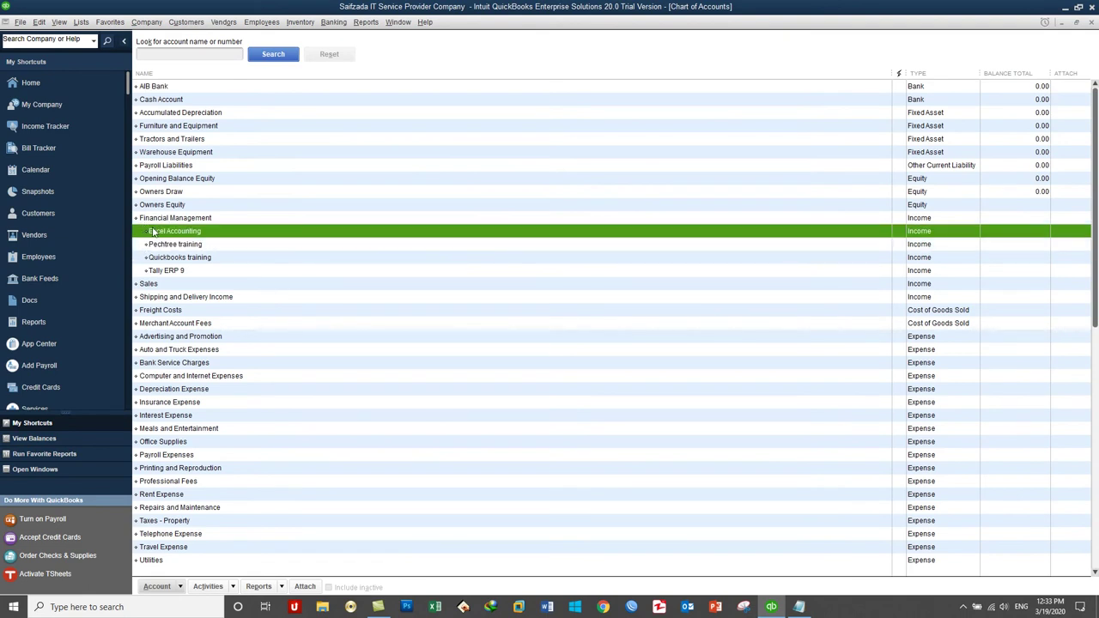
{"action": "left_click_drag", "start_coordinate": [147, 231], "coordinate": [129, 257]}
{"action": "left_click", "coordinate": [147, 257]}
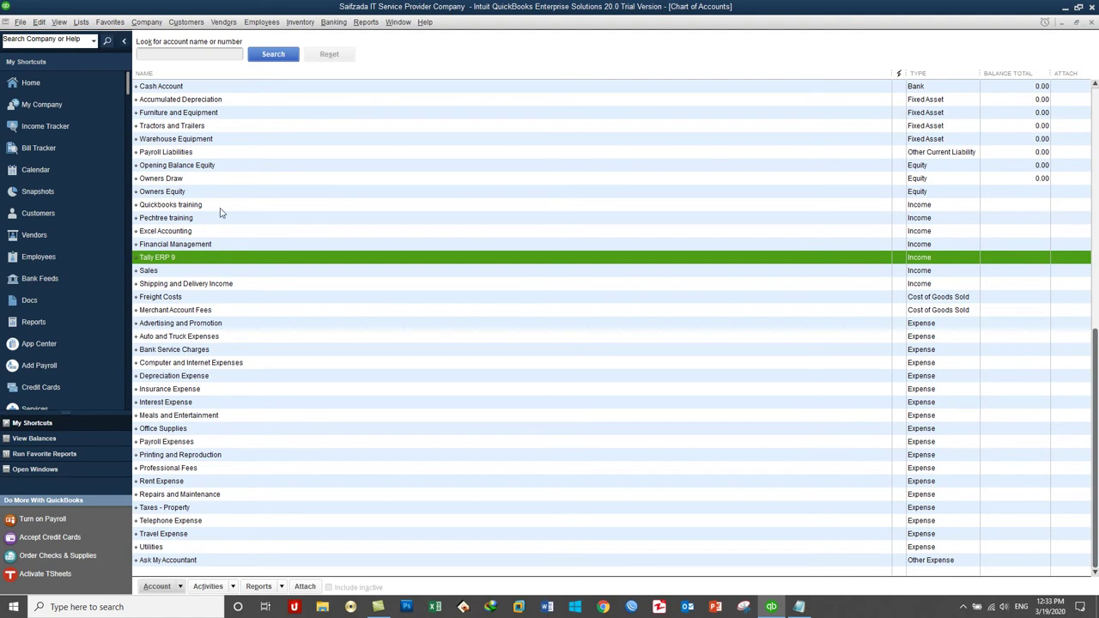
Rename the Tally ERP 9 income account as CCNA training and save it.
{"action": "right_click", "coordinate": [164, 260]}
{"action": "left_click", "coordinate": [192, 306]}
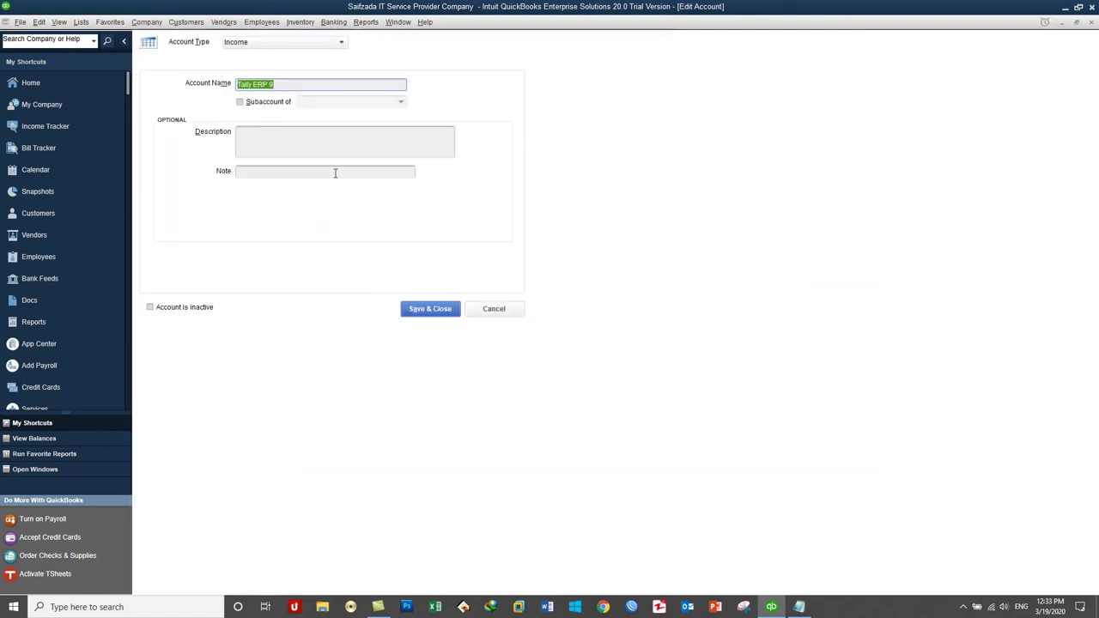
{"action": "type", "text": "CCNA training"}
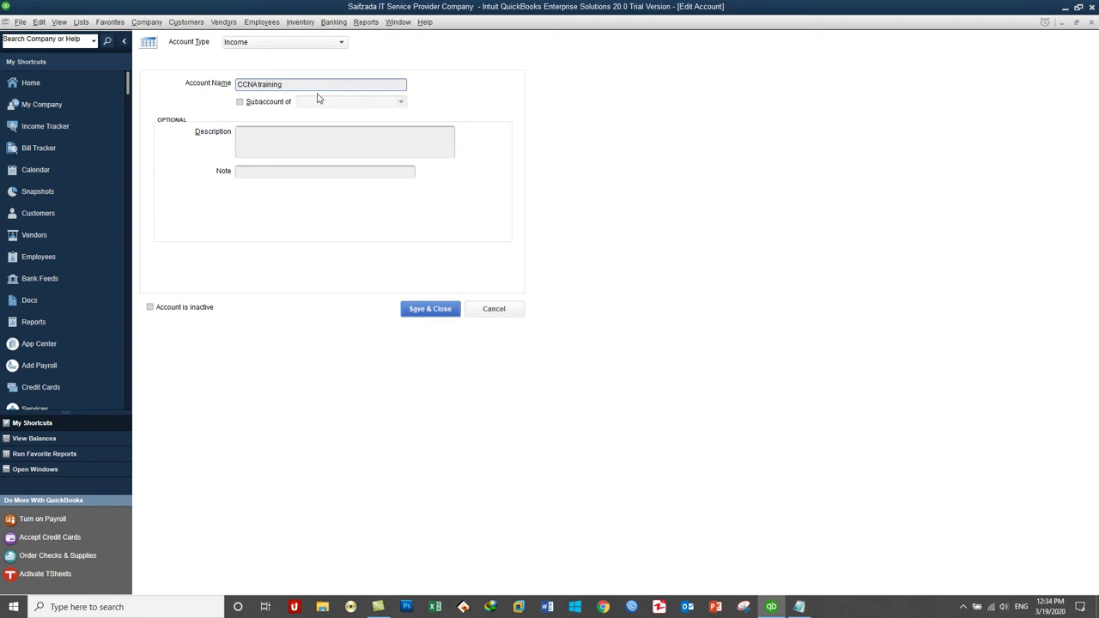
{"action": "left_click", "coordinate": [427, 308]}
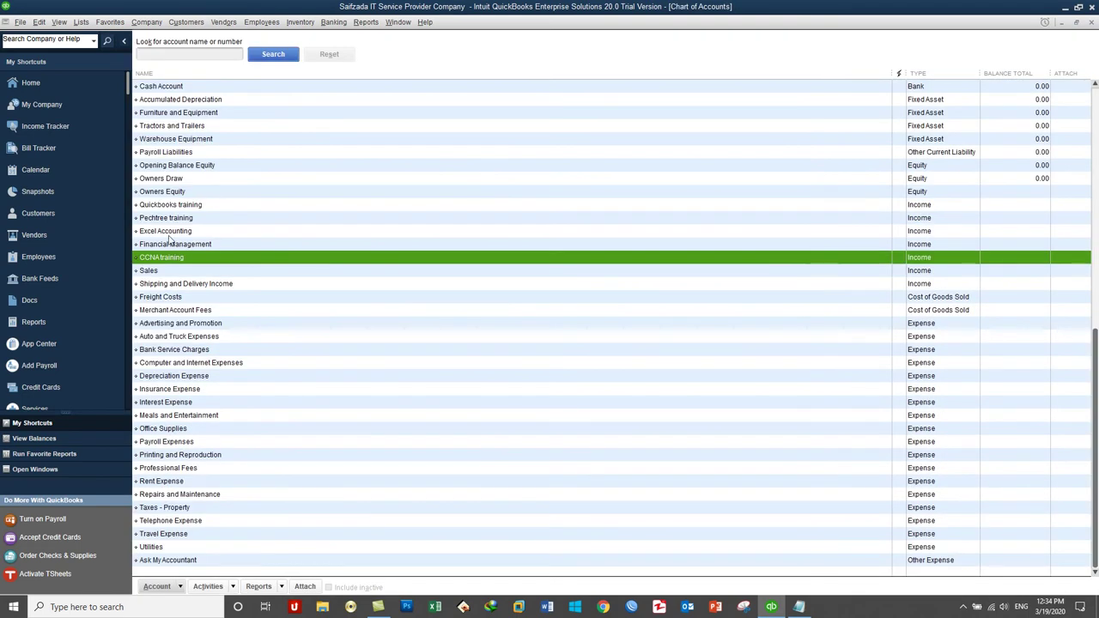
Rename the Excel Accounting income account as DEL Class and save it.
{"action": "left_click", "coordinate": [169, 232]}
{"action": "right_click", "coordinate": [169, 233]}
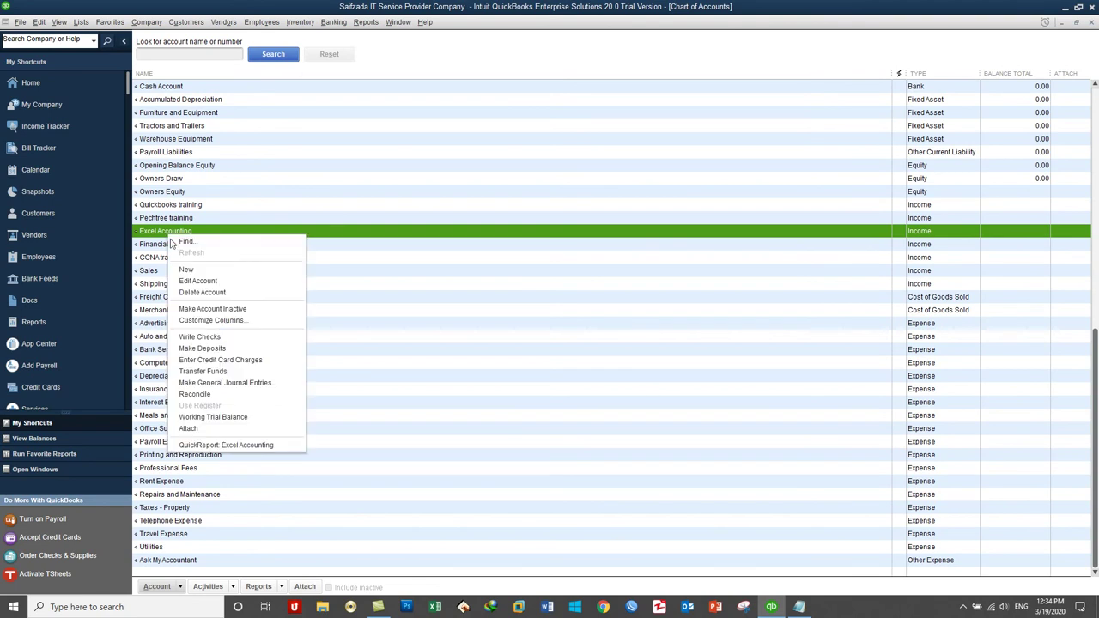
{"action": "left_click", "coordinate": [218, 276]}
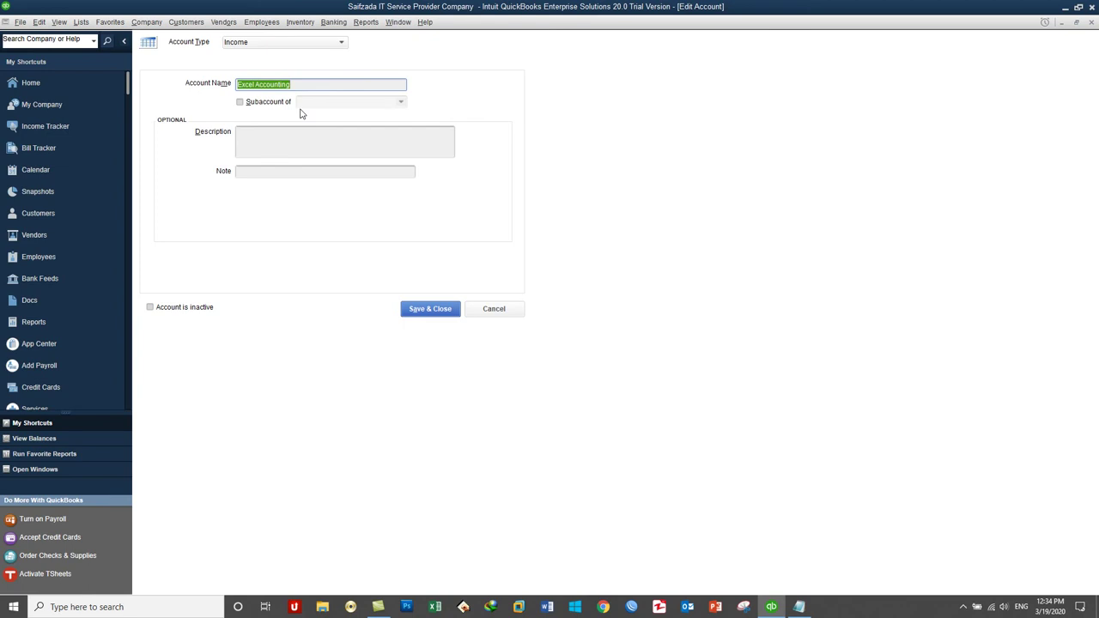
{"action": "type", "text": "DEL Class"}
{"action": "left_click", "coordinate": [446, 314]}
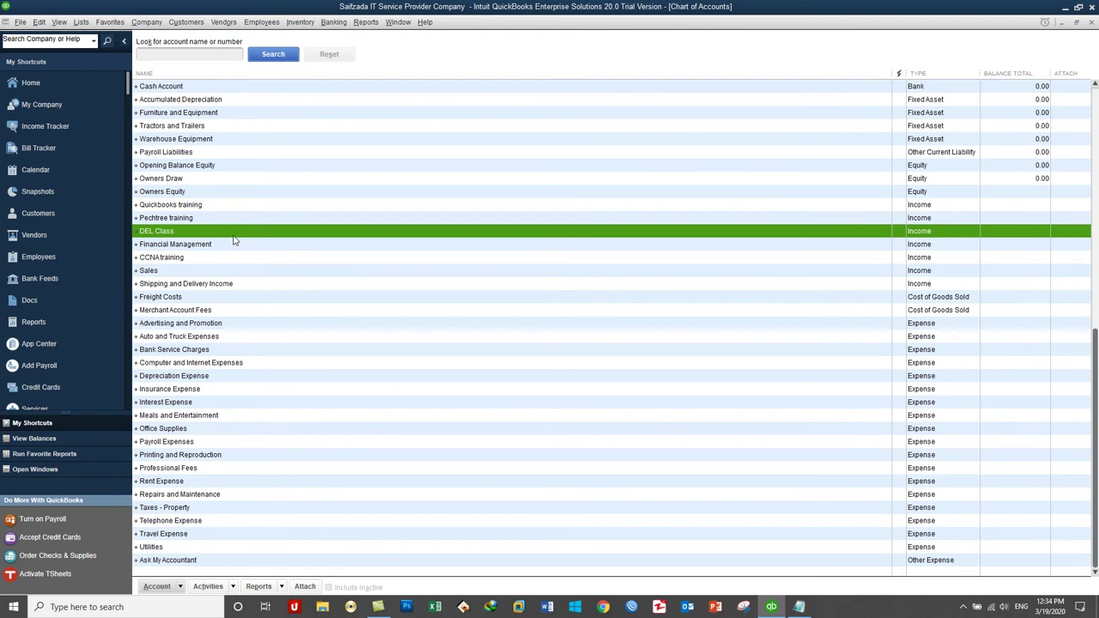
Delete the Financial Management income account from the Chart of Accounts.
{"action": "left_click", "coordinate": [168, 207]}
{"action": "left_click", "coordinate": [167, 219]}
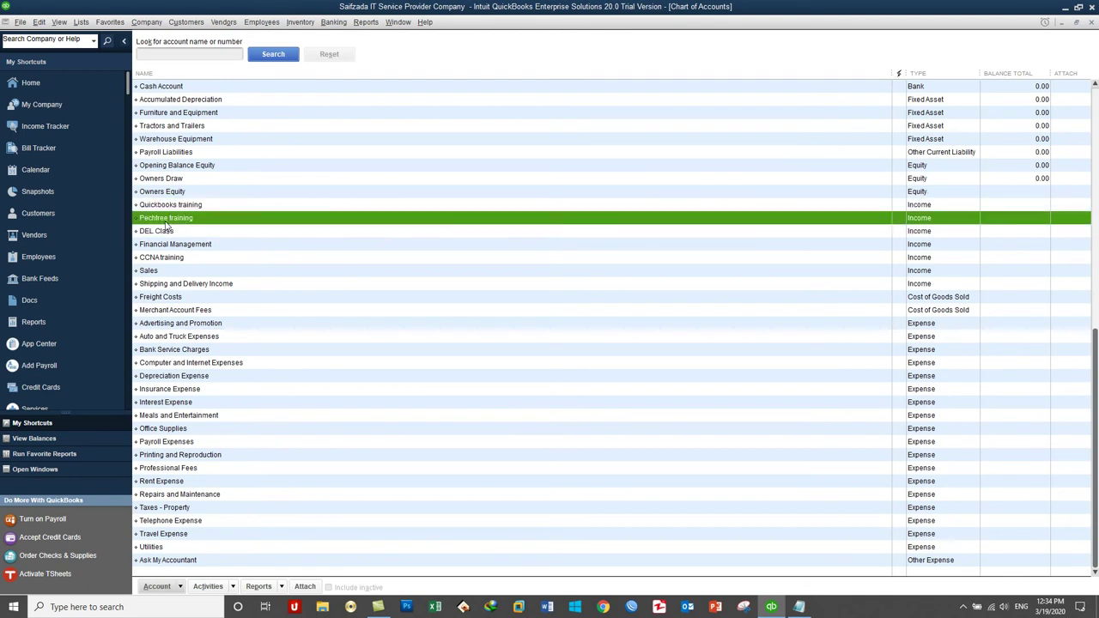
{"action": "left_click", "coordinate": [177, 247]}
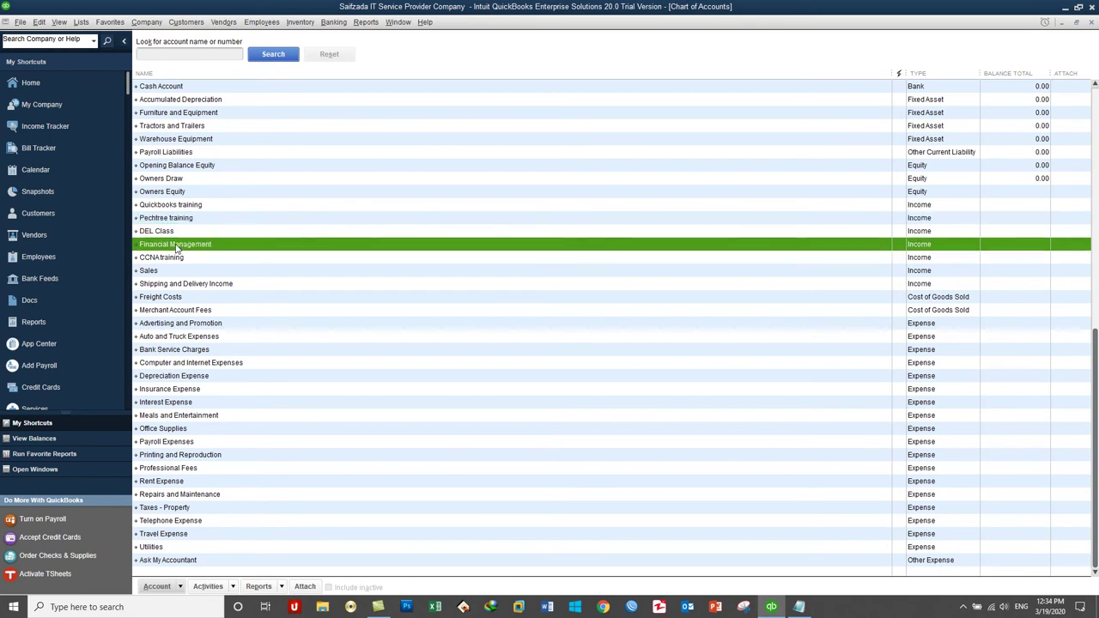
{"action": "left_click", "coordinate": [157, 234]}
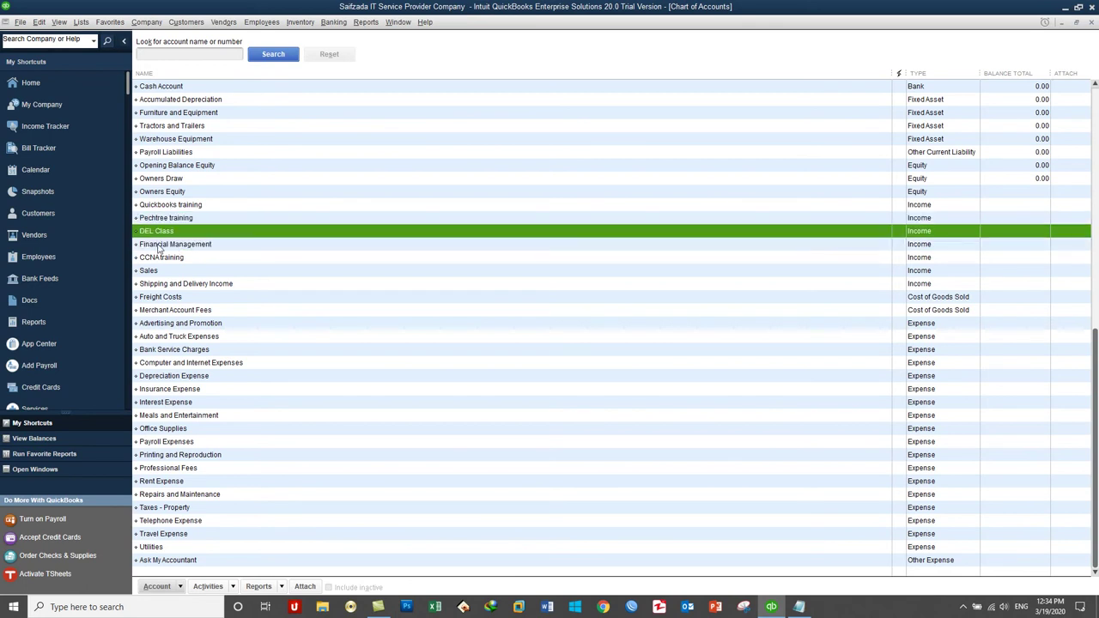
{"action": "left_click", "coordinate": [163, 261]}
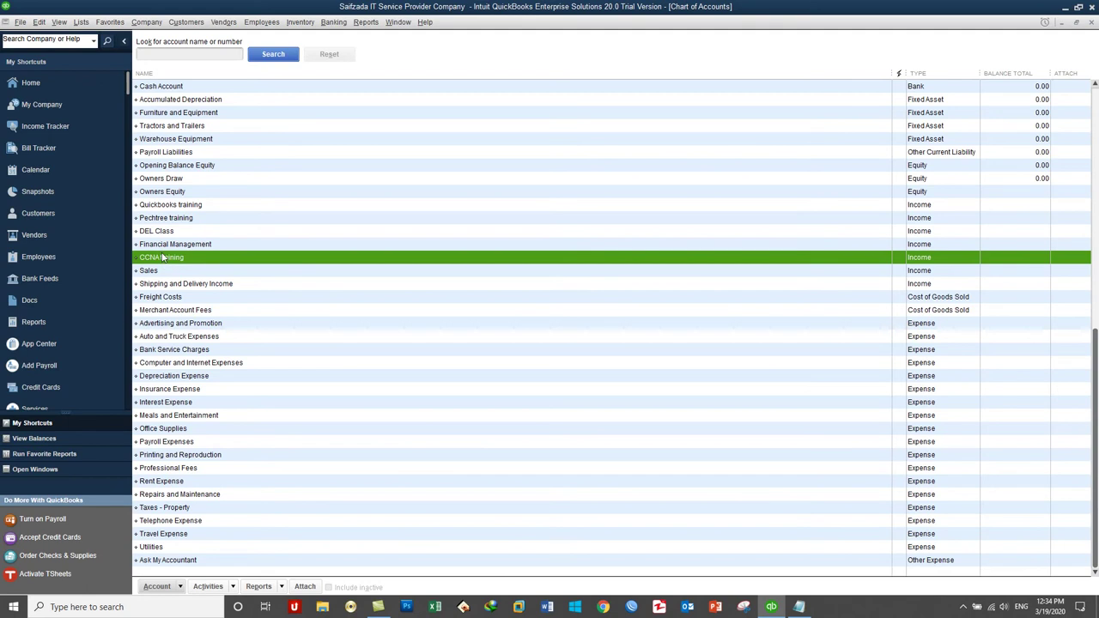
{"action": "left_click", "coordinate": [161, 248]}
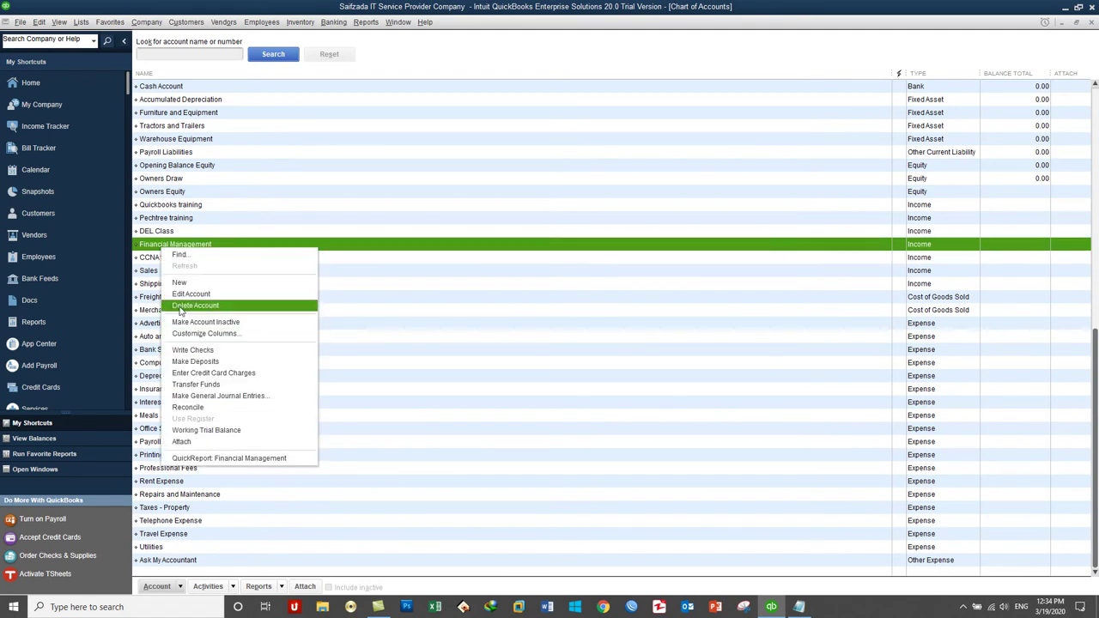
{"action": "left_click", "coordinate": [178, 306]}
{"action": "left_click", "coordinate": [519, 184]}
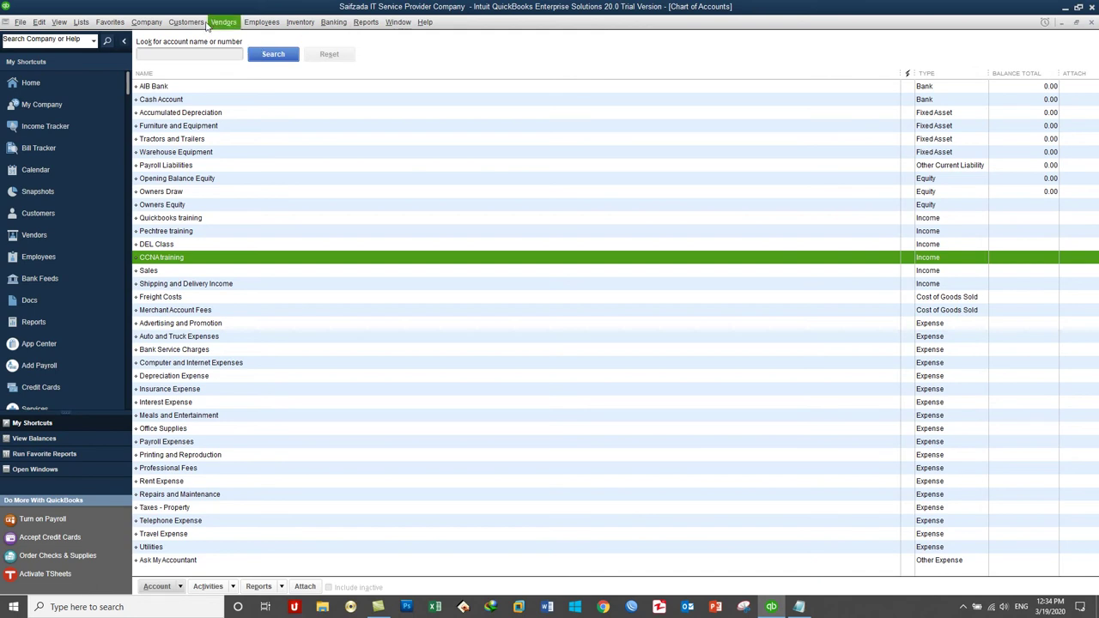
Open a new general journal entry and view the class choices for its first line.
{"action": "left_click", "coordinate": [147, 24]}
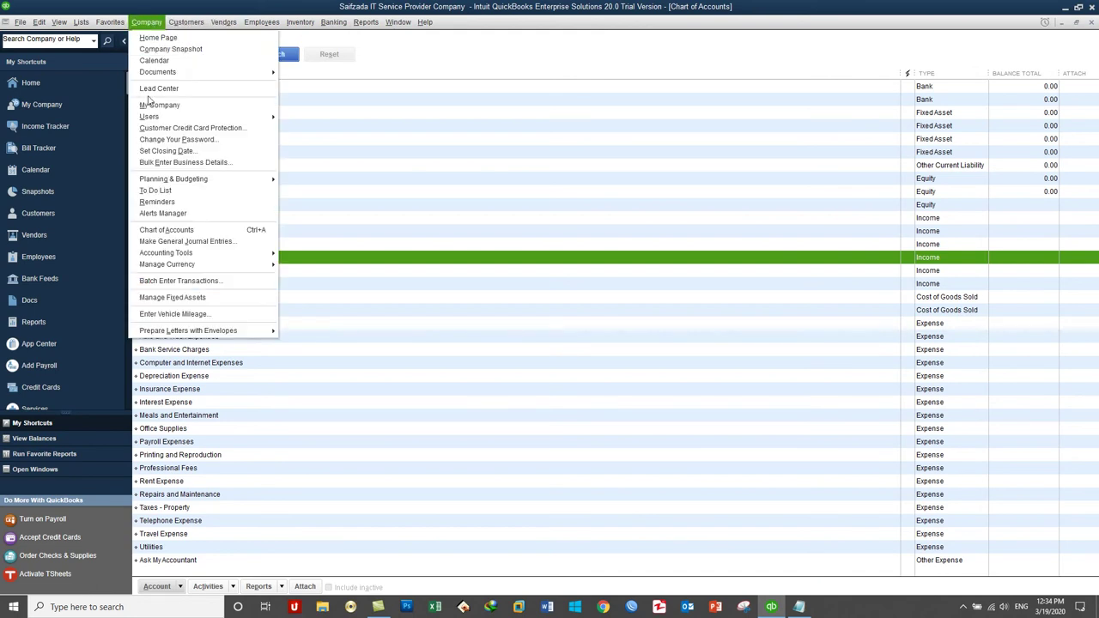
{"action": "left_click", "coordinate": [194, 243]}
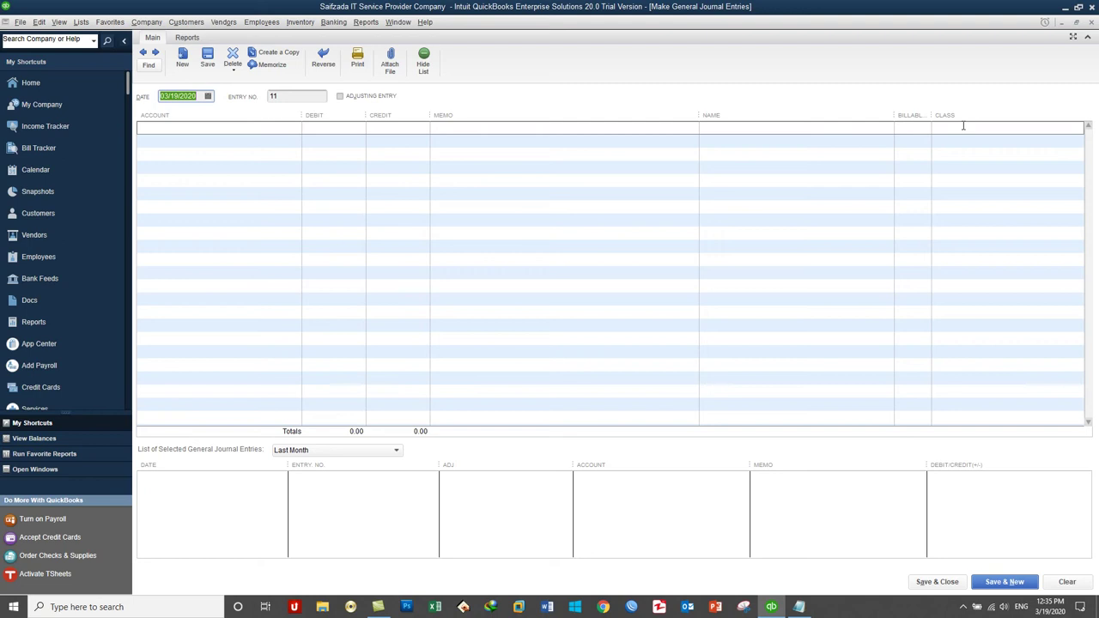
{"action": "left_click", "coordinate": [964, 126]}
{"action": "left_click", "coordinate": [1079, 129]}
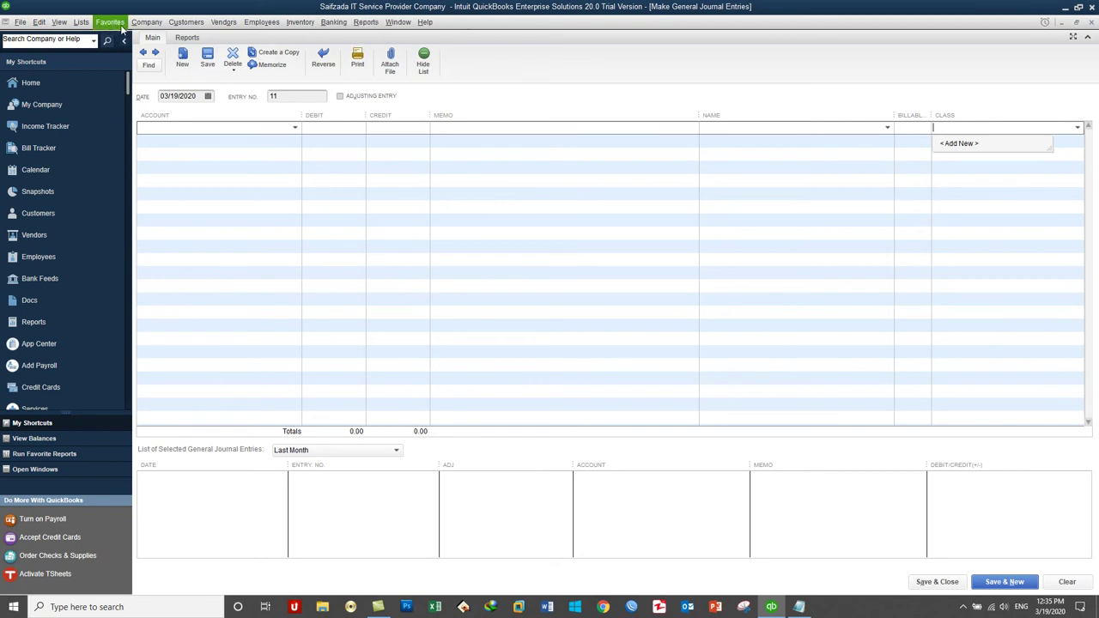
Add a class named English Department to the Class List and continue with another new class.
{"action": "left_click", "coordinate": [81, 21]}
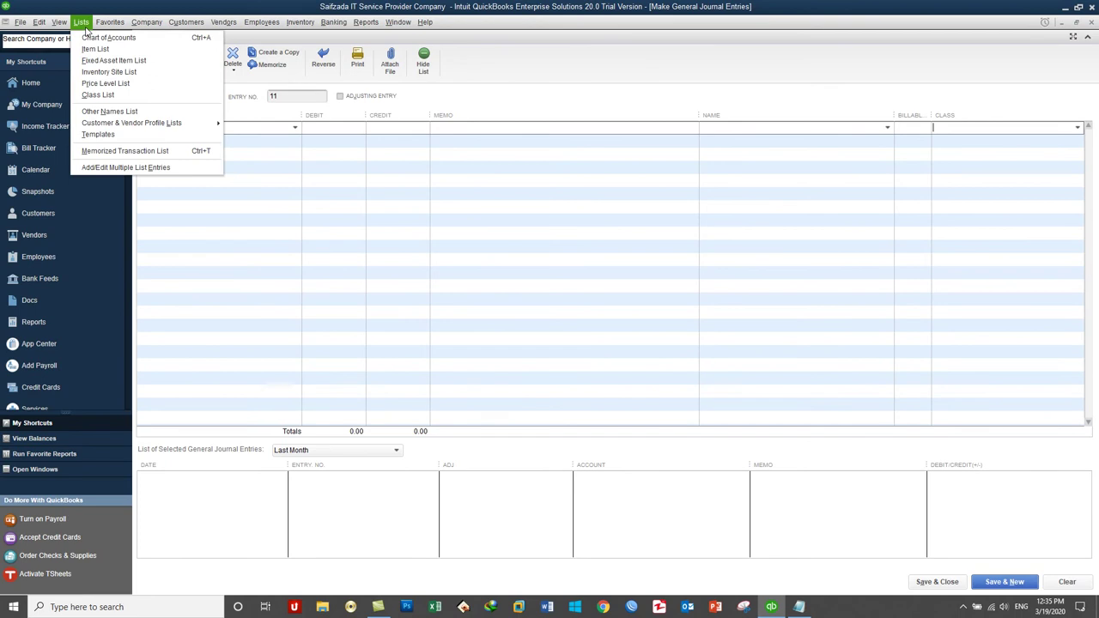
{"action": "left_click", "coordinate": [102, 94]}
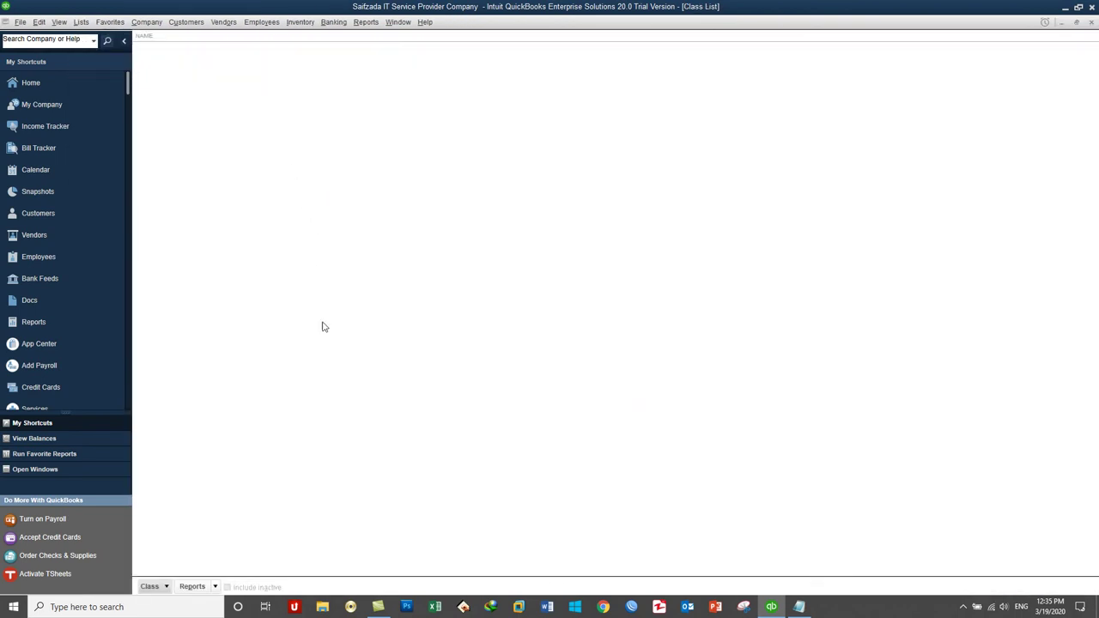
{"action": "left_click", "coordinate": [155, 590]}
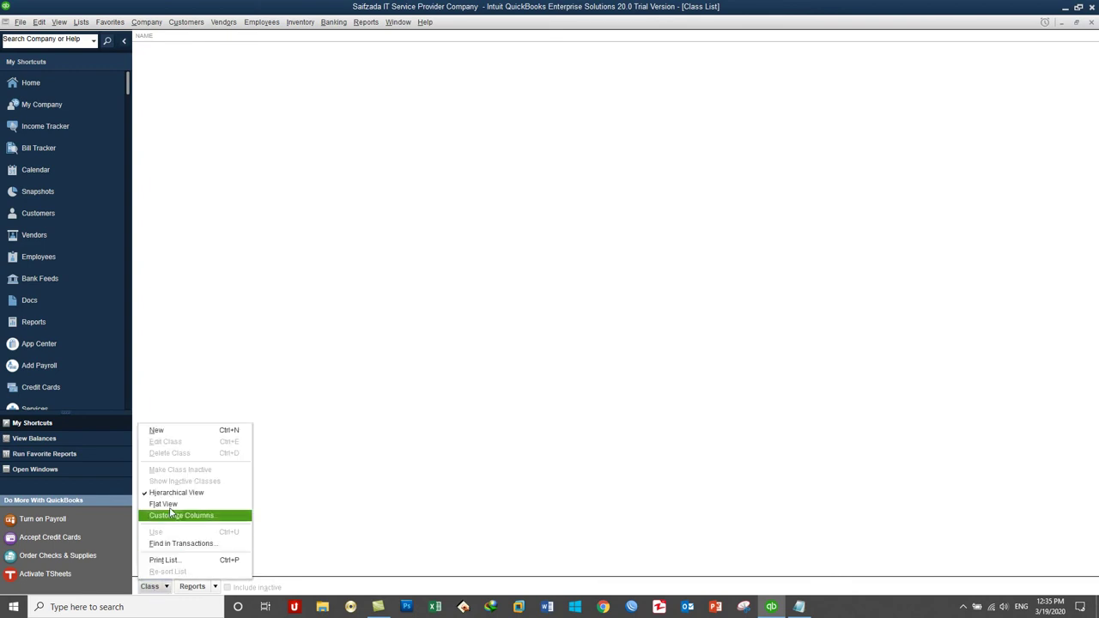
{"action": "left_click", "coordinate": [172, 435]}
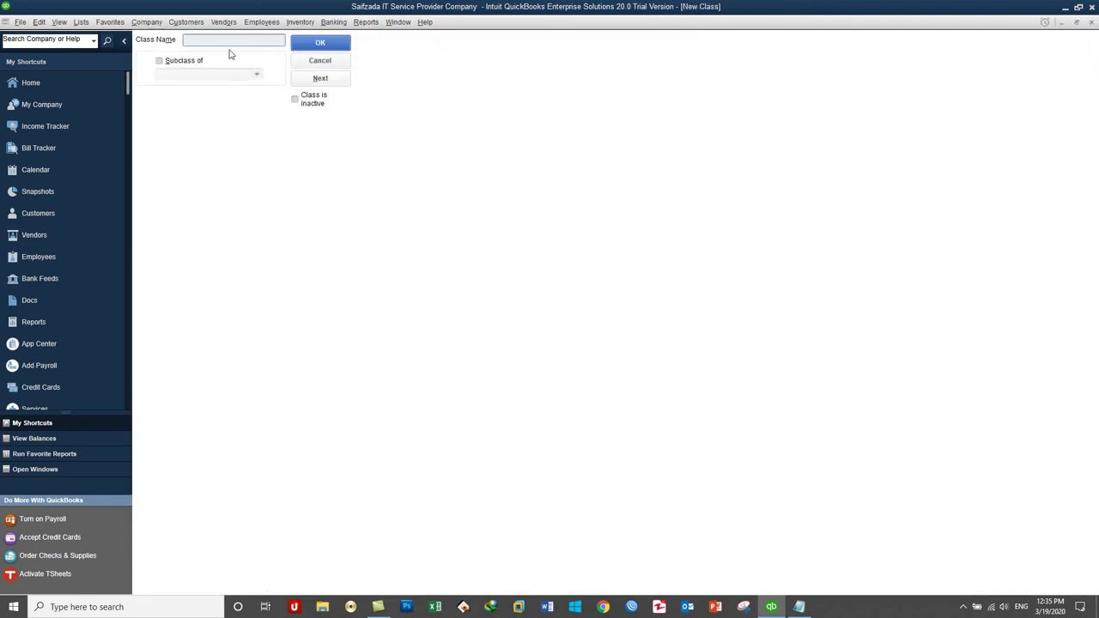
{"action": "type", "text": "English Department"}
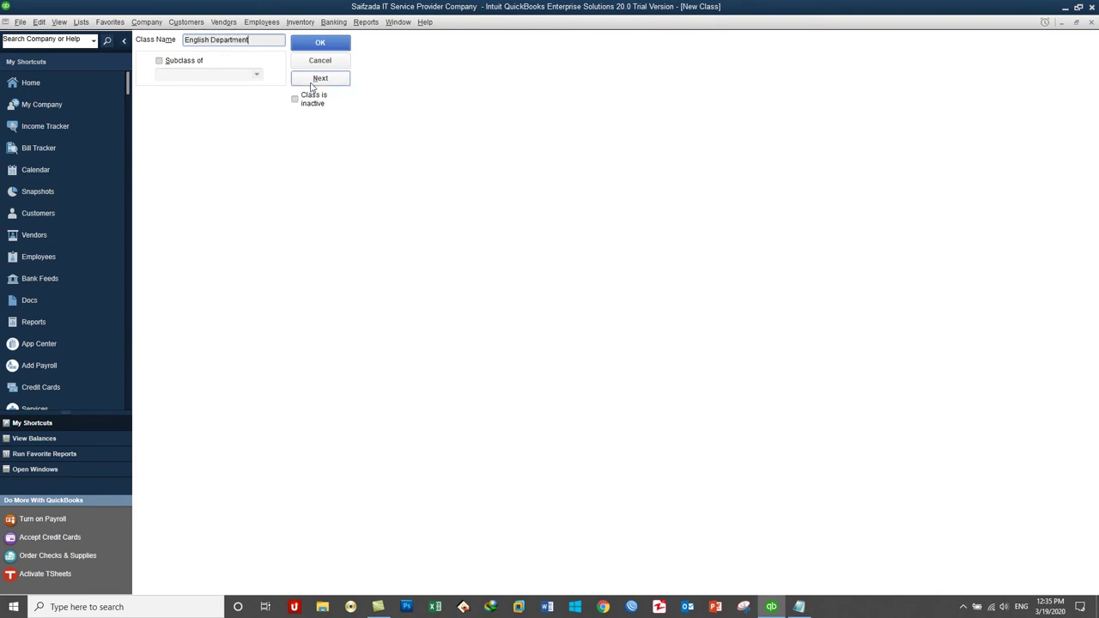
{"action": "left_click", "coordinate": [314, 80]}
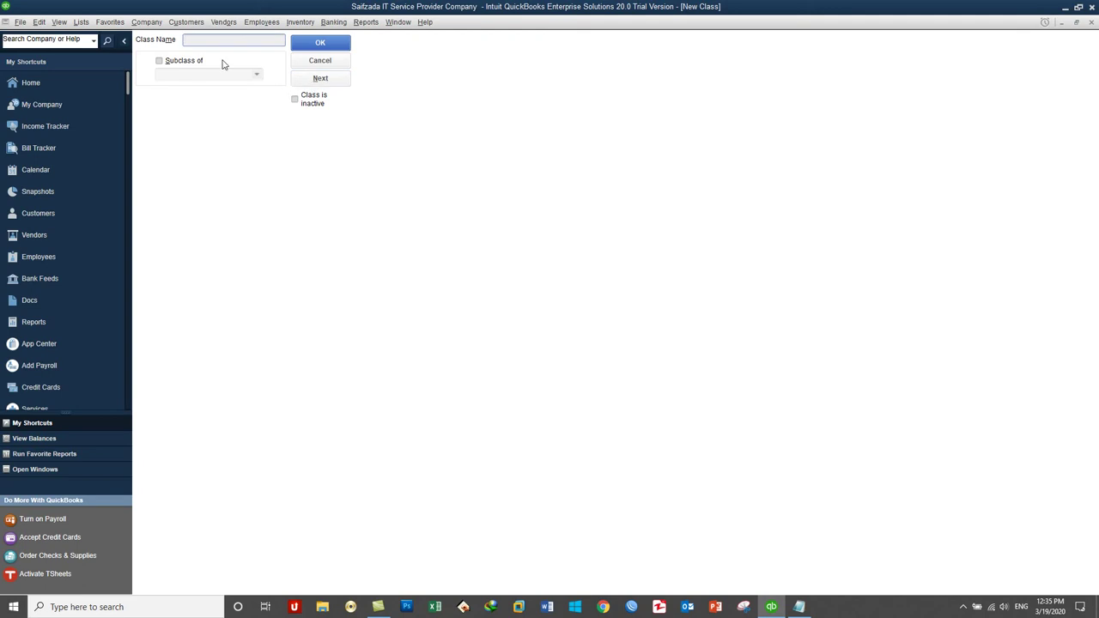
Add two more classes named Computer Department and Accounting Department to the Class List.
{"action": "type", "text": "Computer Department"}
{"action": "left_click", "coordinate": [320, 77]}
{"action": "type", "text": "Accounting Dep"}
{"action": "key", "text": "BackSpace"}
{"action": "key", "text": "BackSpace"}
{"action": "key", "text": "BackSpace"}
{"action": "type", "text": "Departme"}
{"action": "left_click", "coordinate": [308, 41]}
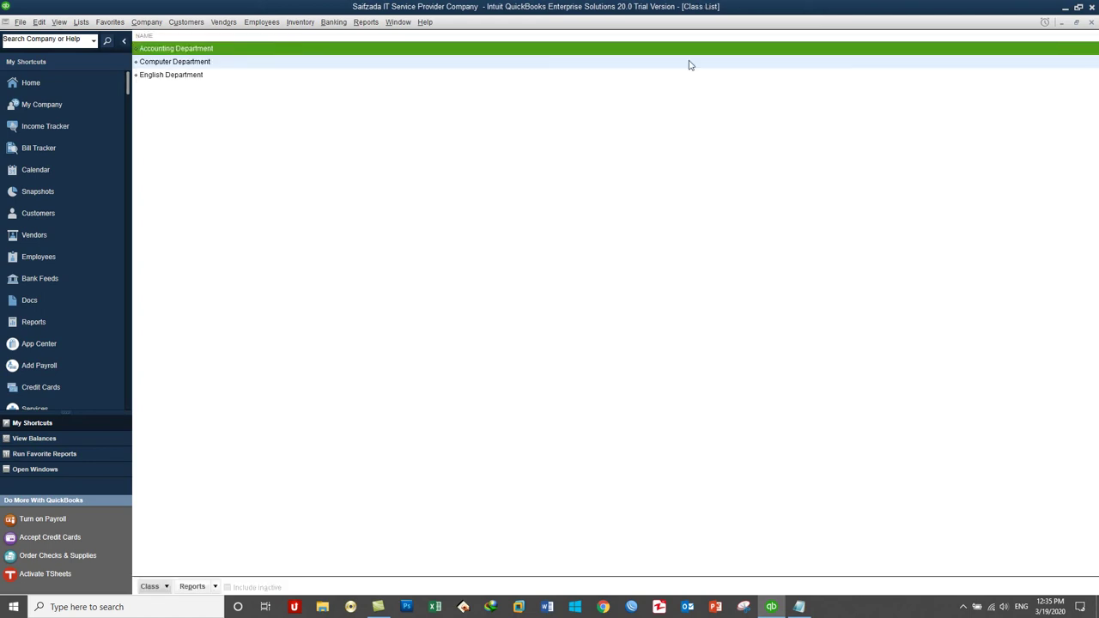
Return to the journal entry, check its class choices, and debit Cash Account with 20,000 on the first line.
{"action": "left_click", "coordinate": [1090, 23]}
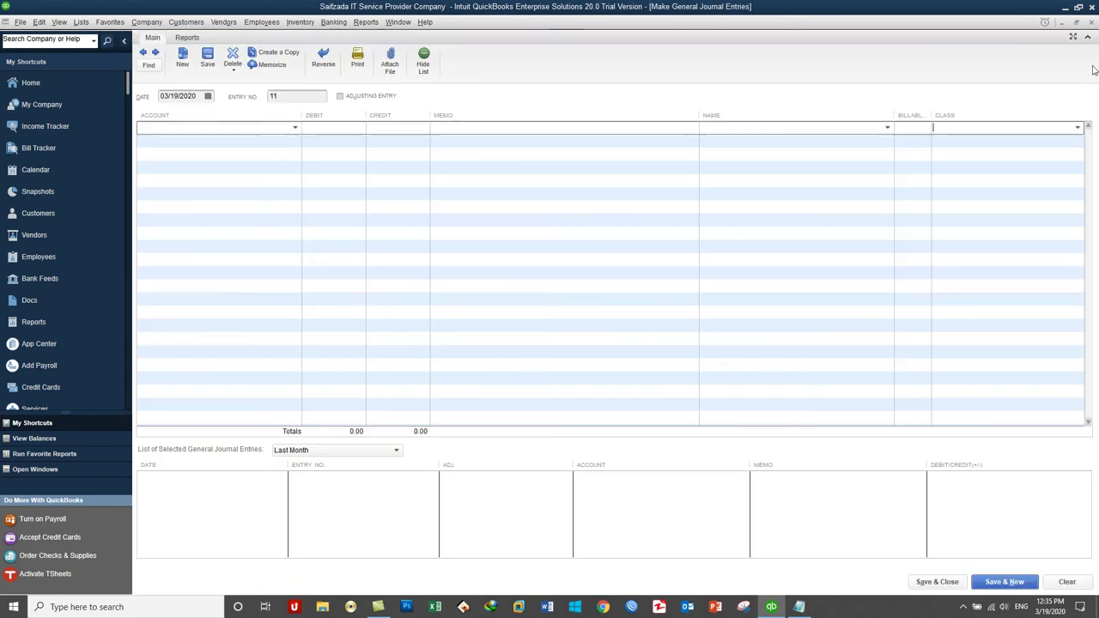
{"action": "left_click", "coordinate": [1078, 127]}
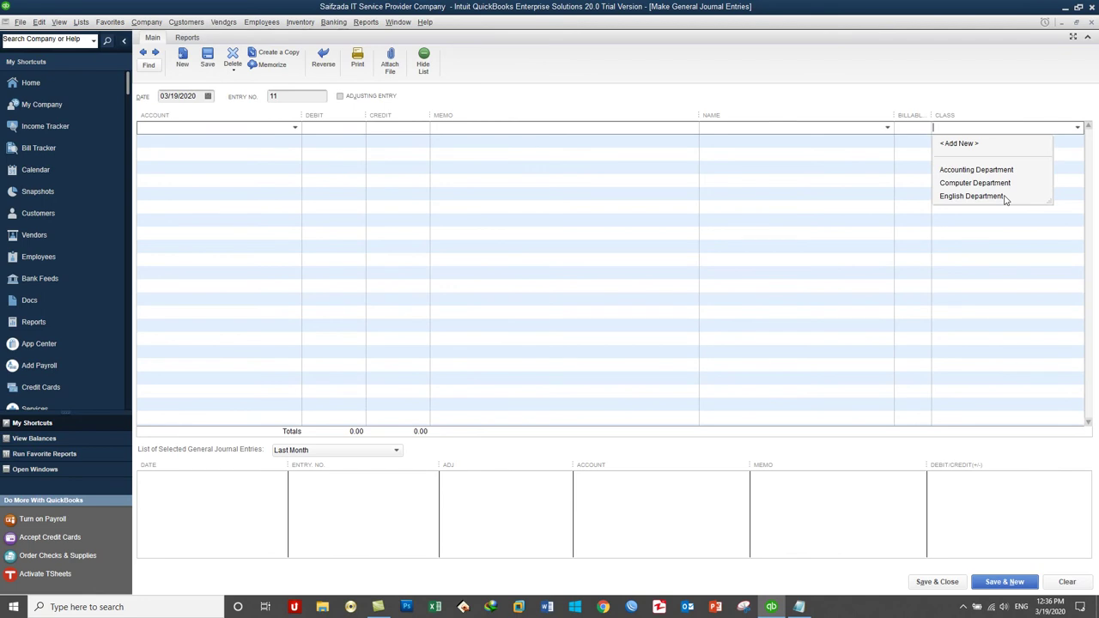
{"action": "left_click", "coordinate": [261, 126]}
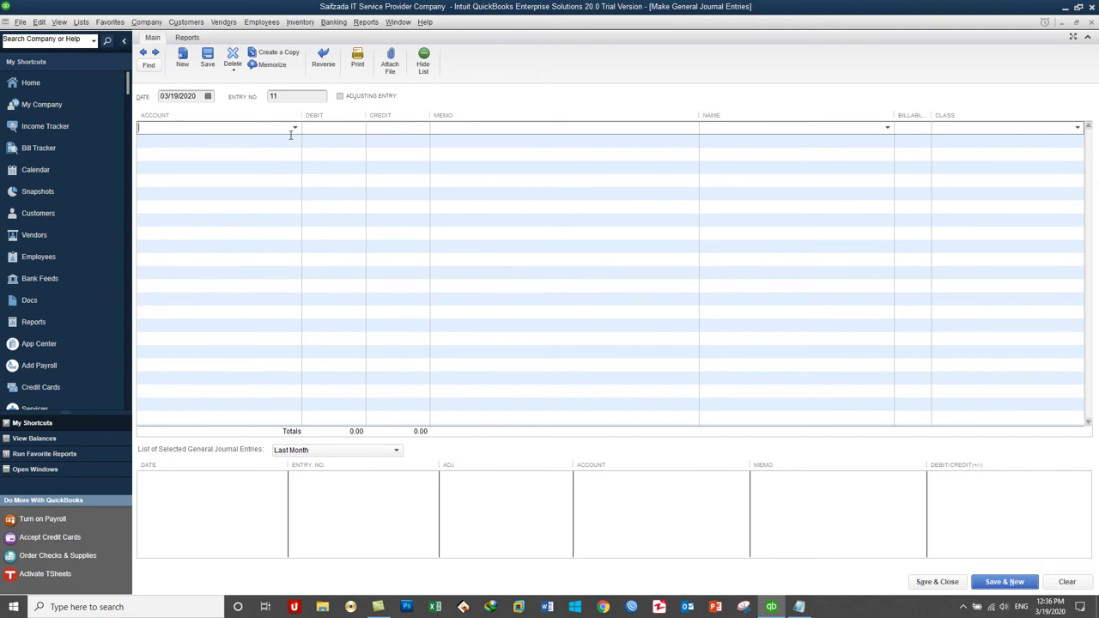
{"action": "left_click", "coordinate": [294, 128]}
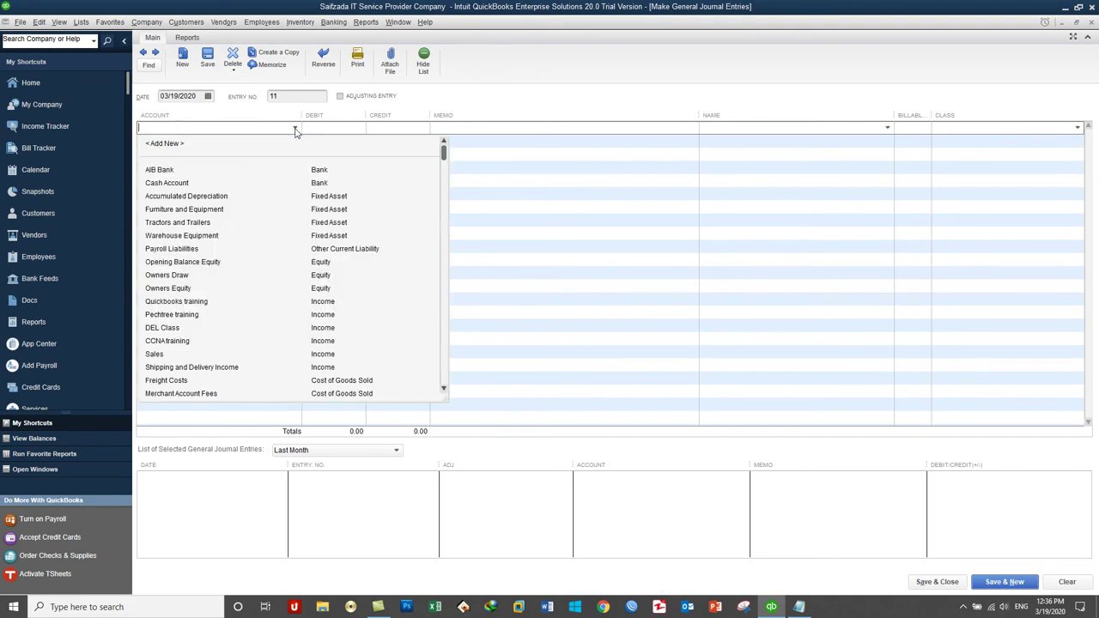
{"action": "left_click", "coordinate": [207, 182]}
{"action": "left_click", "coordinate": [337, 129]}
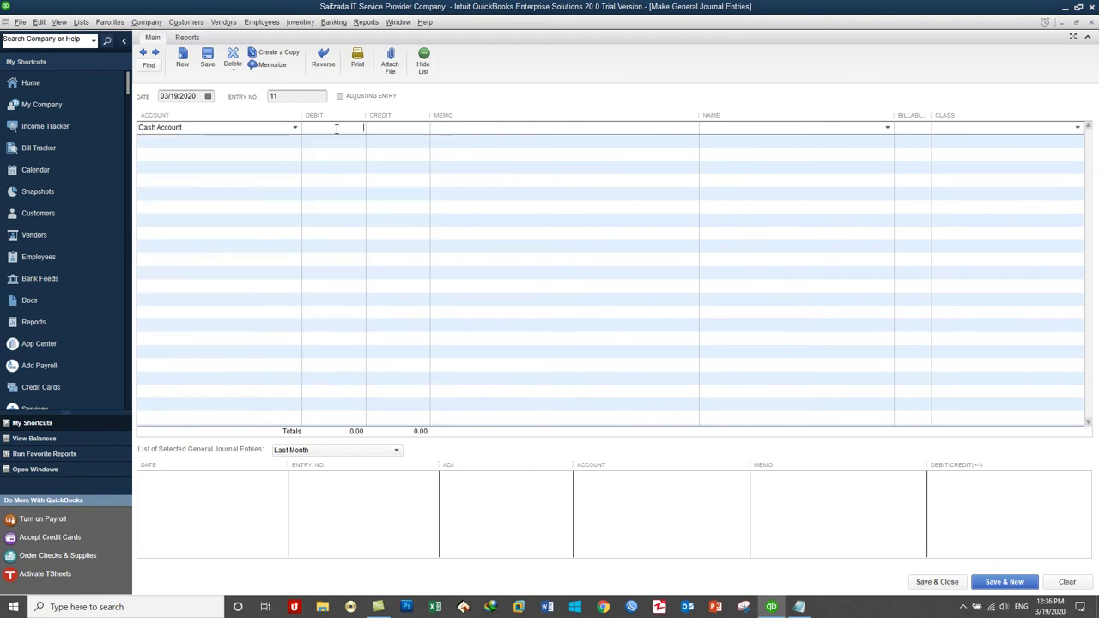
{"action": "type", "text": "20000"}
{"action": "key", "text": "Tab"}
Choose the DEL Class income account for the 20,000 credit on the second journal line.
{"action": "left_click", "coordinate": [245, 140]}
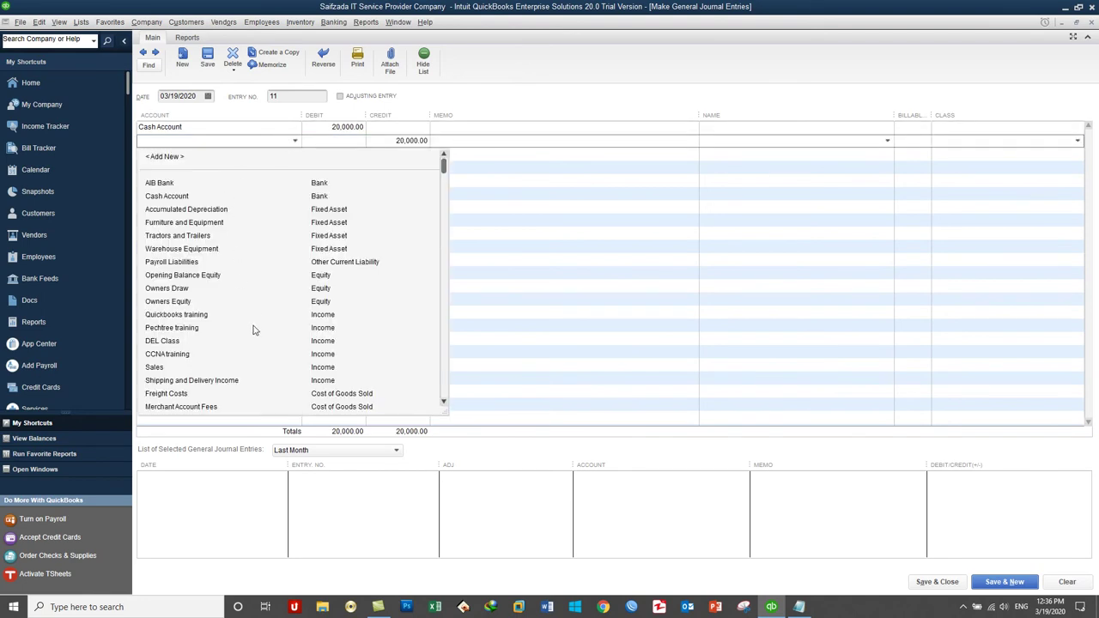
{"action": "scroll", "coordinate": [250, 331], "scroll_direction": "down", "scroll_amount": 1}
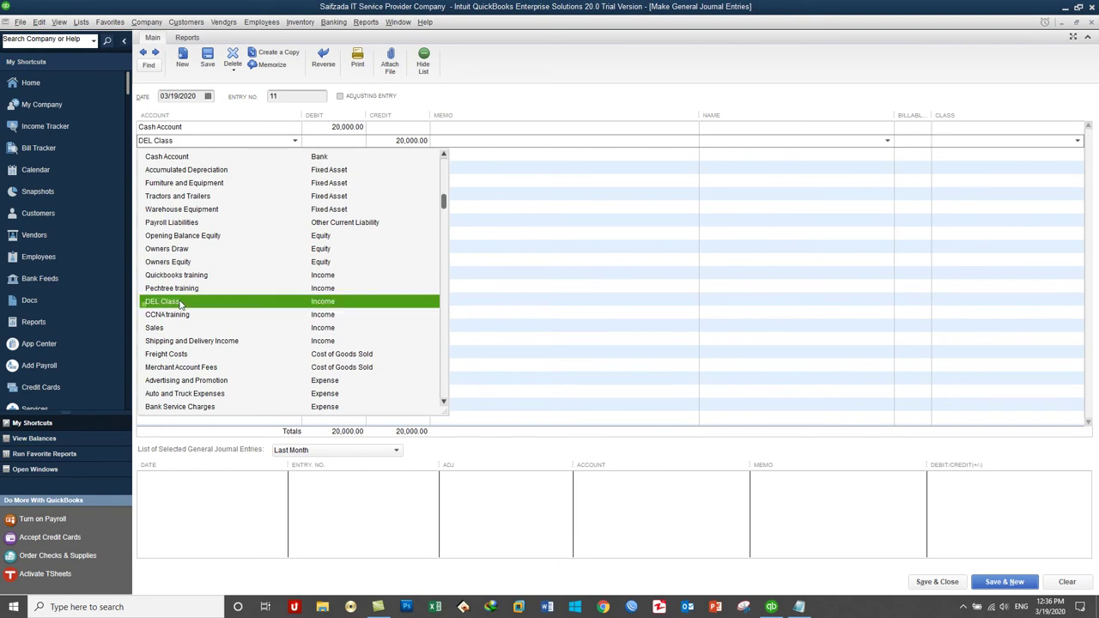
{"action": "left_click", "coordinate": [165, 301]}
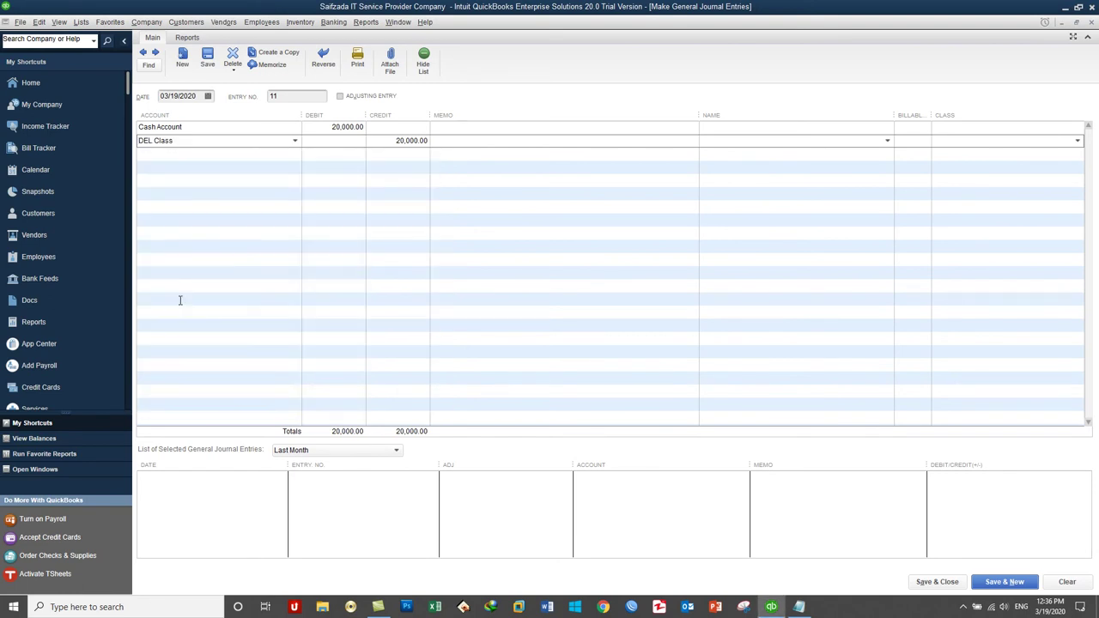
Try to save the journal entry without any classes assigned and cancel back to the form.
{"action": "left_click", "coordinate": [474, 140]}
{"action": "left_click", "coordinate": [992, 583]}
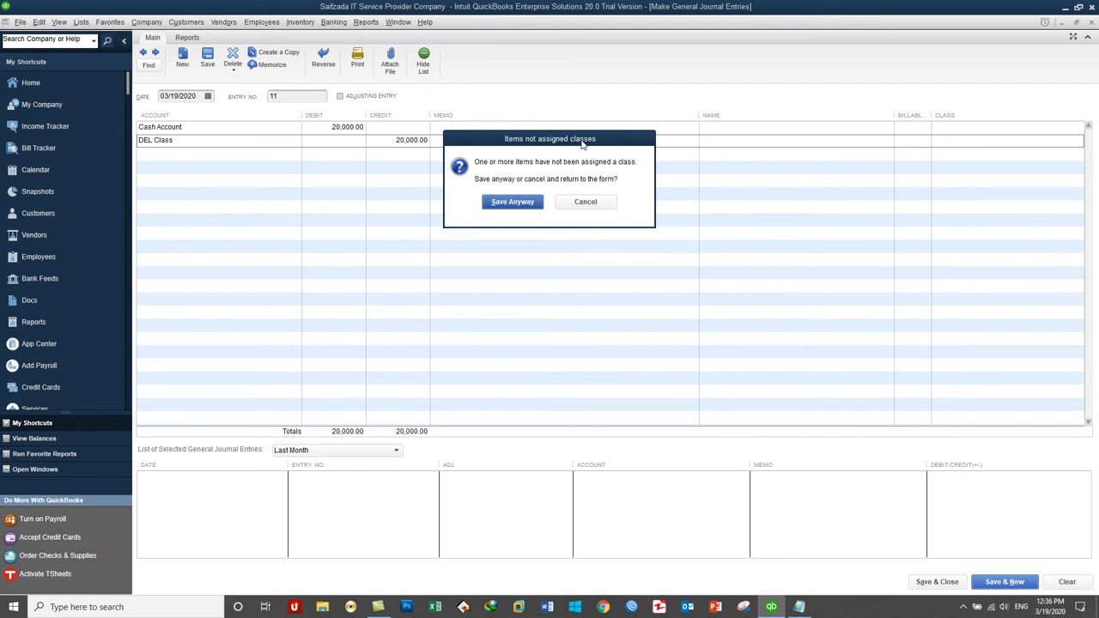
{"action": "left_click_drag", "start_coordinate": [584, 140], "coordinate": [642, 211]}
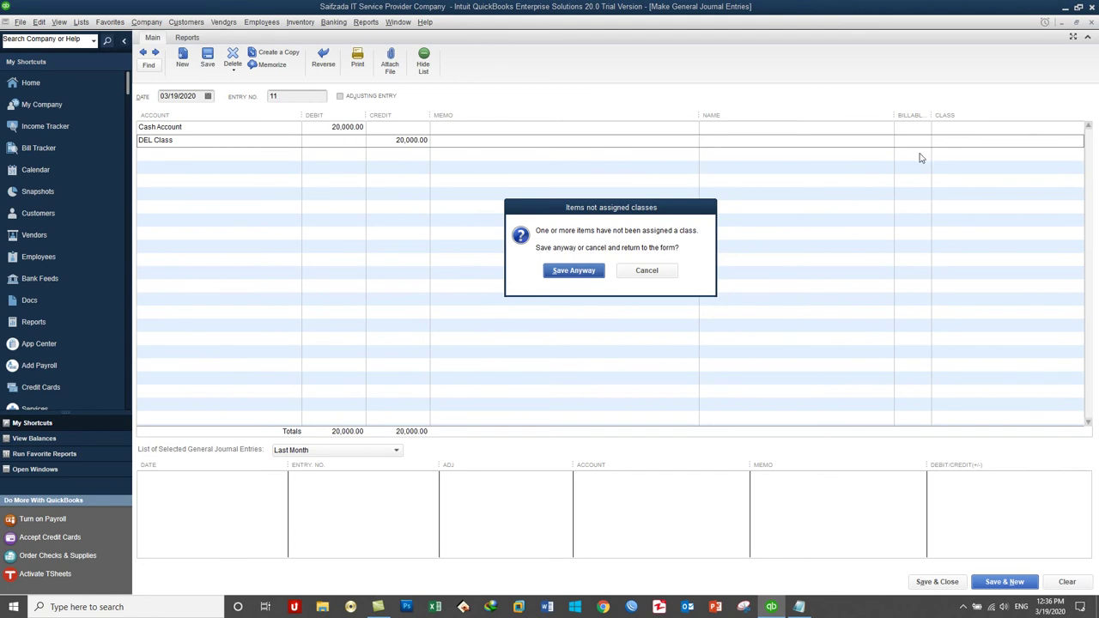
{"action": "left_click", "coordinate": [644, 271]}
Assign the English Department class to both lines of journal entry 11 and save it, starting a new entry.
{"action": "left_click", "coordinate": [1008, 126]}
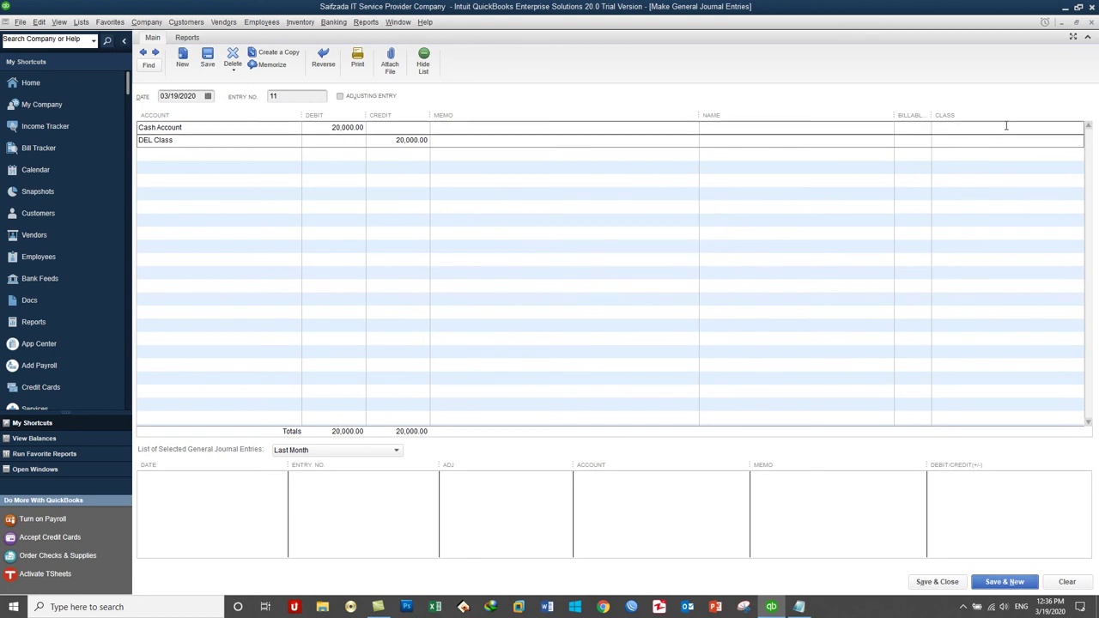
{"action": "left_click", "coordinate": [1078, 127]}
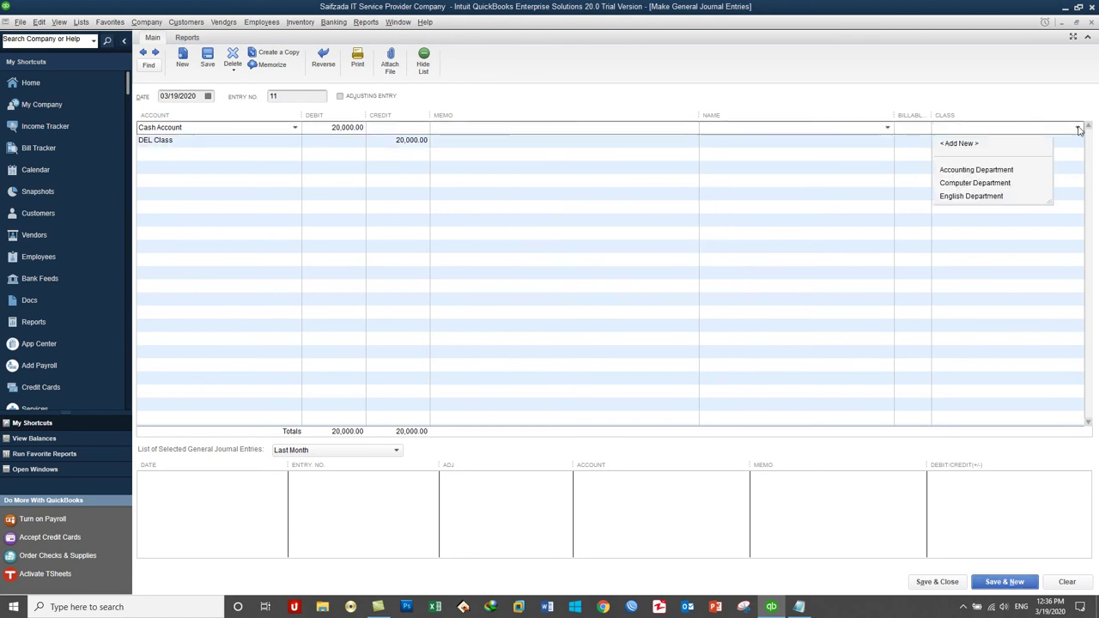
{"action": "left_click", "coordinate": [972, 197]}
{"action": "left_click", "coordinate": [1033, 143]}
{"action": "left_click", "coordinate": [1078, 140]}
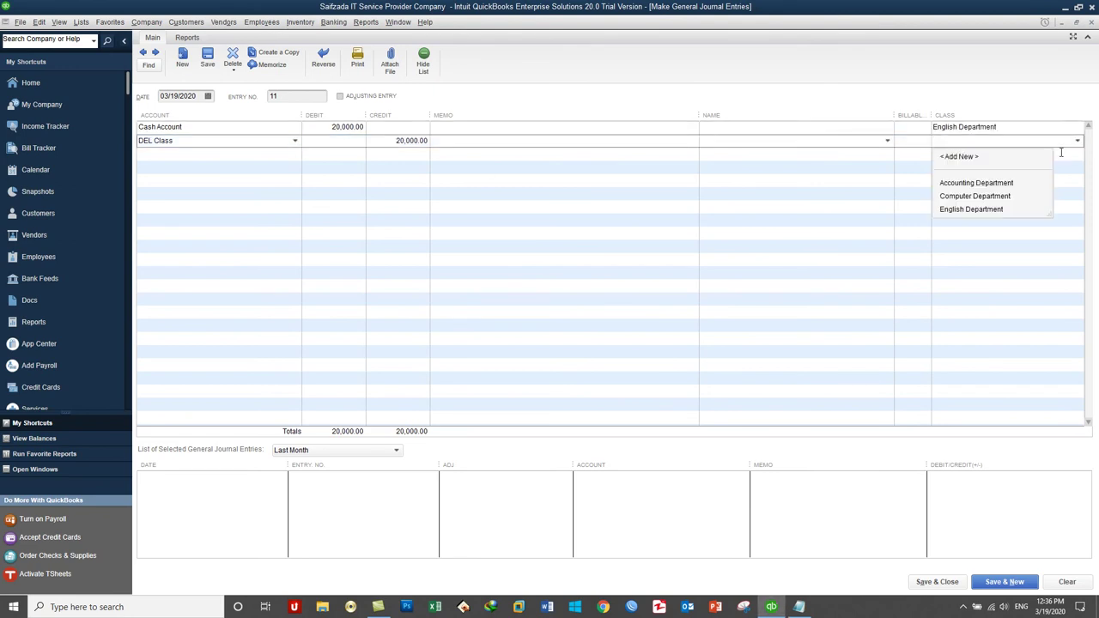
{"action": "left_click", "coordinate": [1000, 209]}
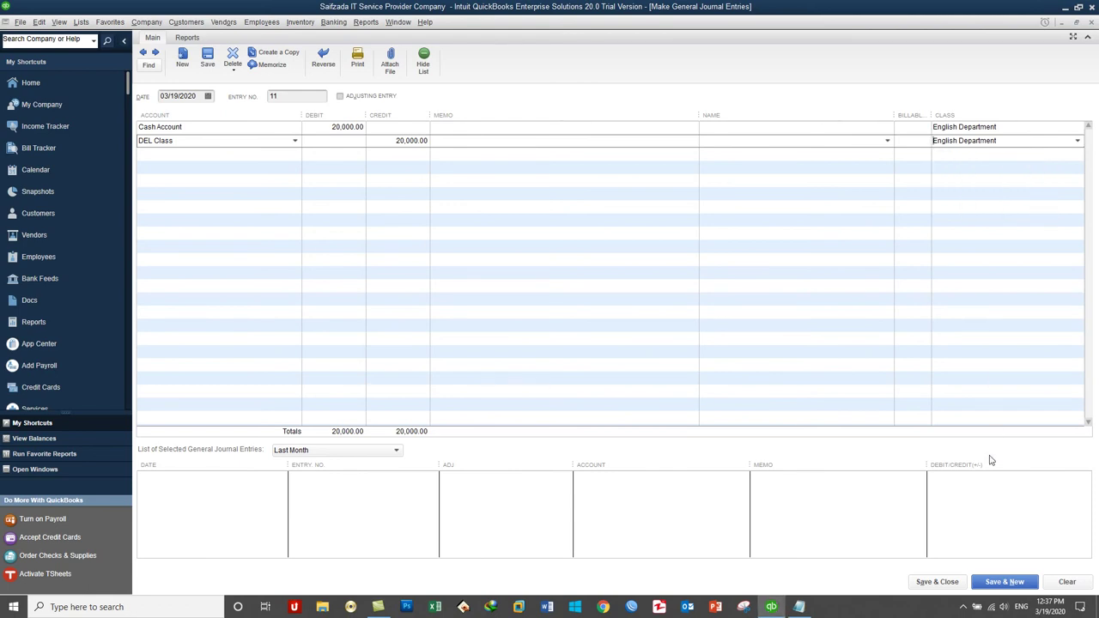
{"action": "left_click", "coordinate": [1011, 581]}
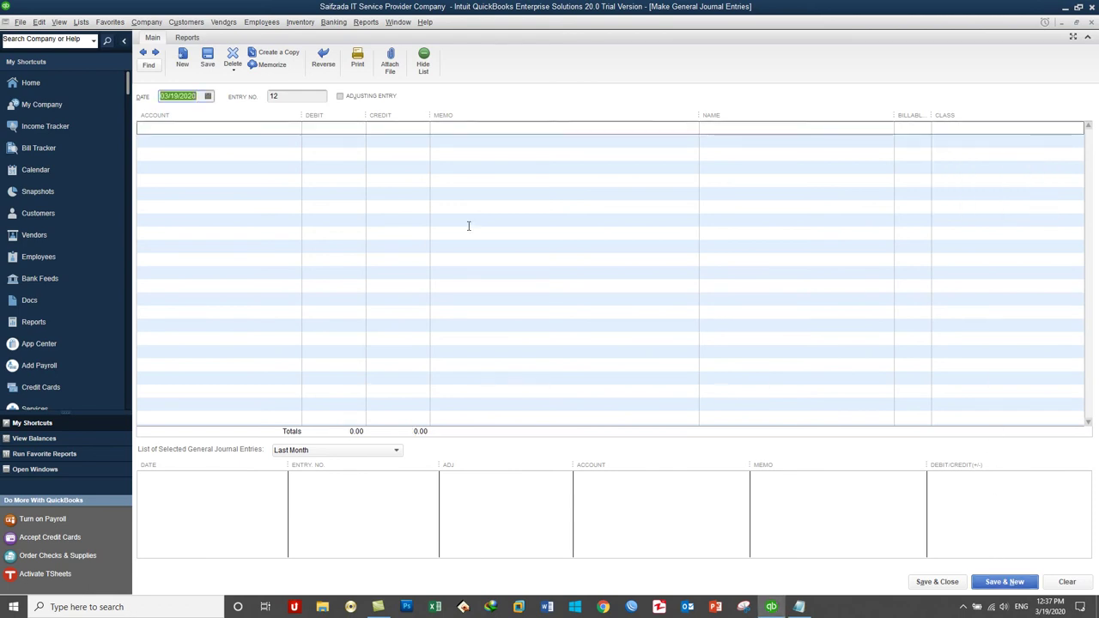
Debit Cash Account with 15,000 and credit the Quickbooks training income account for the same amount in entry 12.
{"action": "left_click", "coordinate": [298, 135]}
{"action": "left_click", "coordinate": [295, 128]}
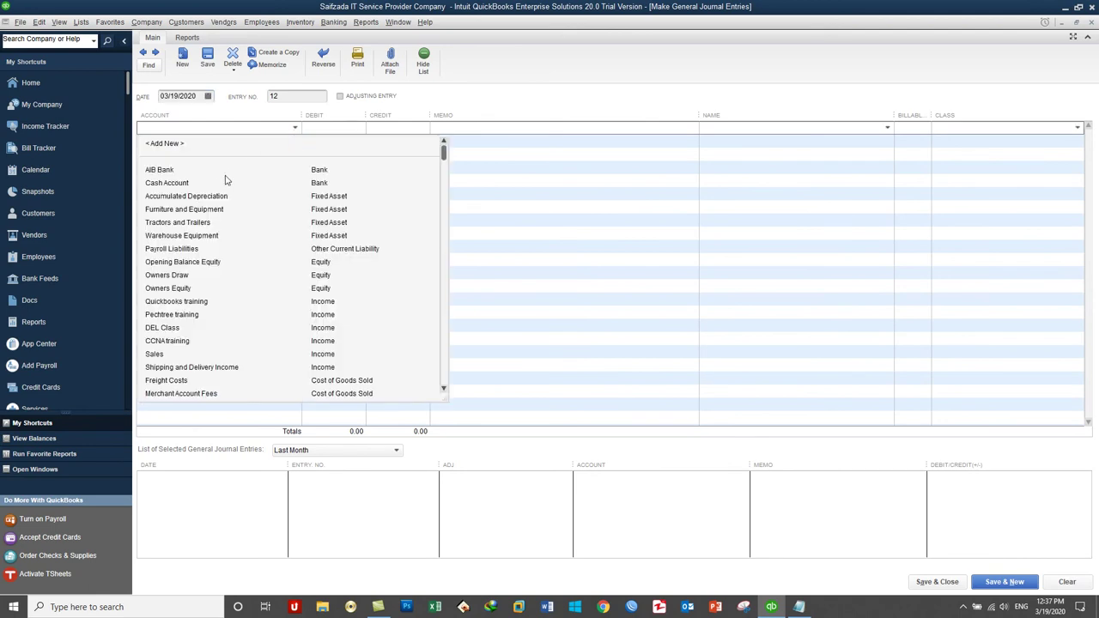
{"action": "left_click", "coordinate": [216, 183]}
{"action": "left_click", "coordinate": [326, 128]}
{"action": "type", "text": "15,000"}
{"action": "key", "text": "Tab"}
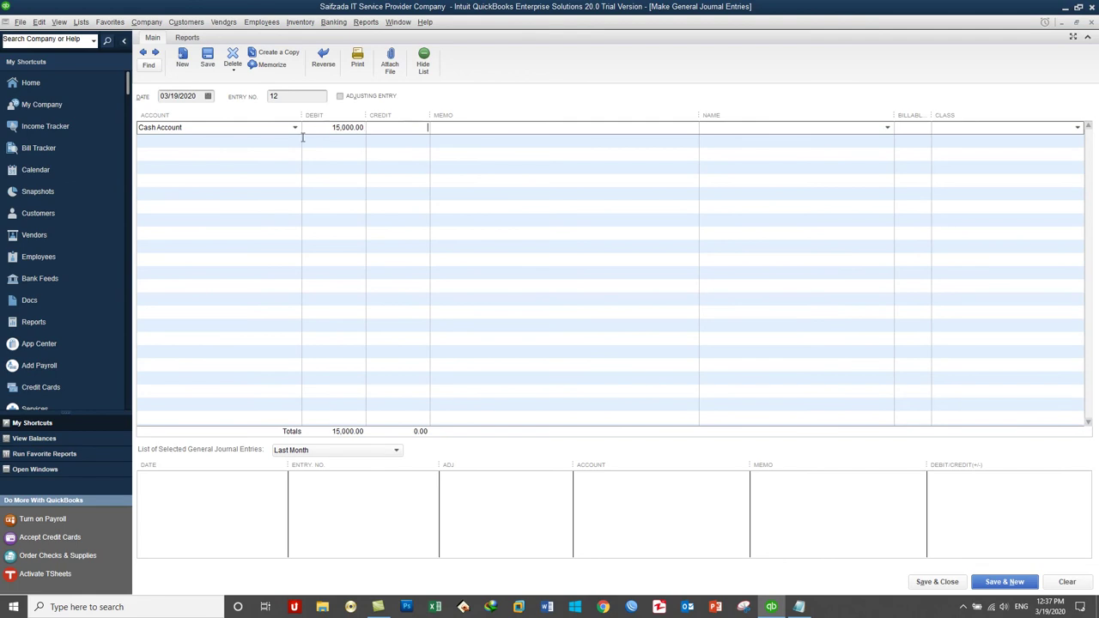
{"action": "left_click", "coordinate": [272, 143]}
{"action": "left_click", "coordinate": [295, 140]}
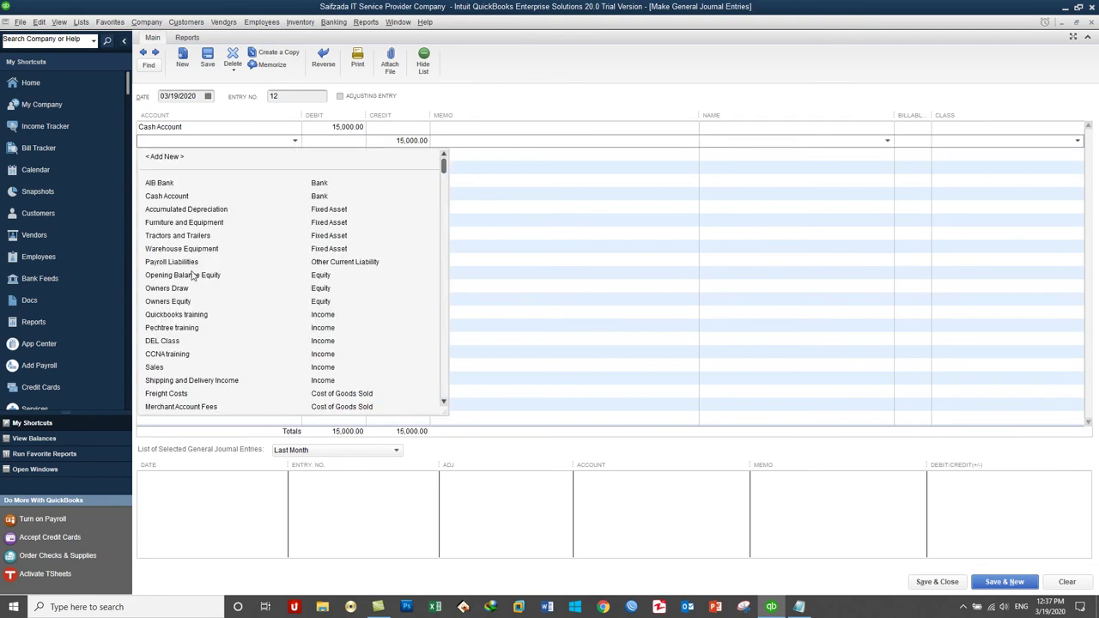
{"action": "left_click", "coordinate": [190, 316]}
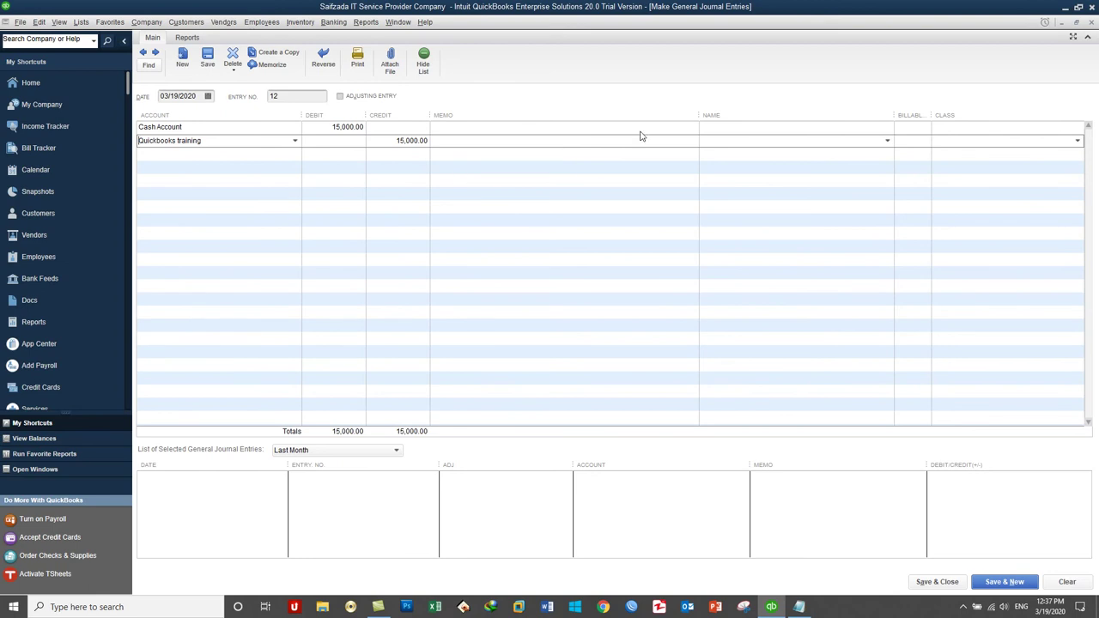
Assign the Accounting Department class to both lines of entry 12 and save it, starting a new entry.
{"action": "left_click", "coordinate": [1059, 128]}
{"action": "left_click", "coordinate": [1077, 127]}
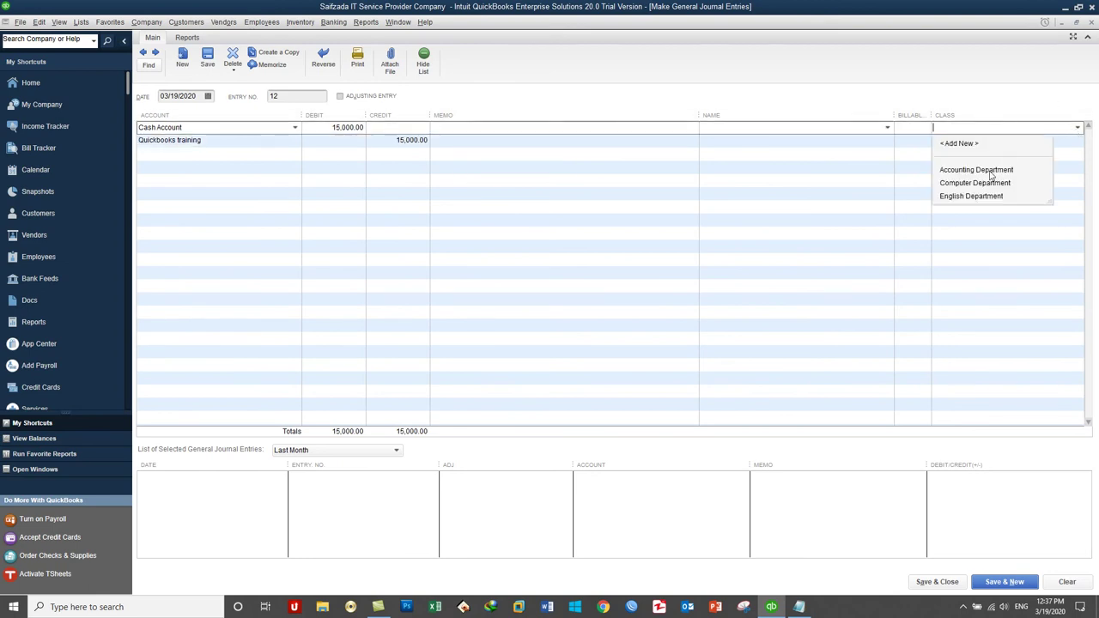
{"action": "left_click", "coordinate": [971, 171]}
{"action": "left_click", "coordinate": [1052, 142]}
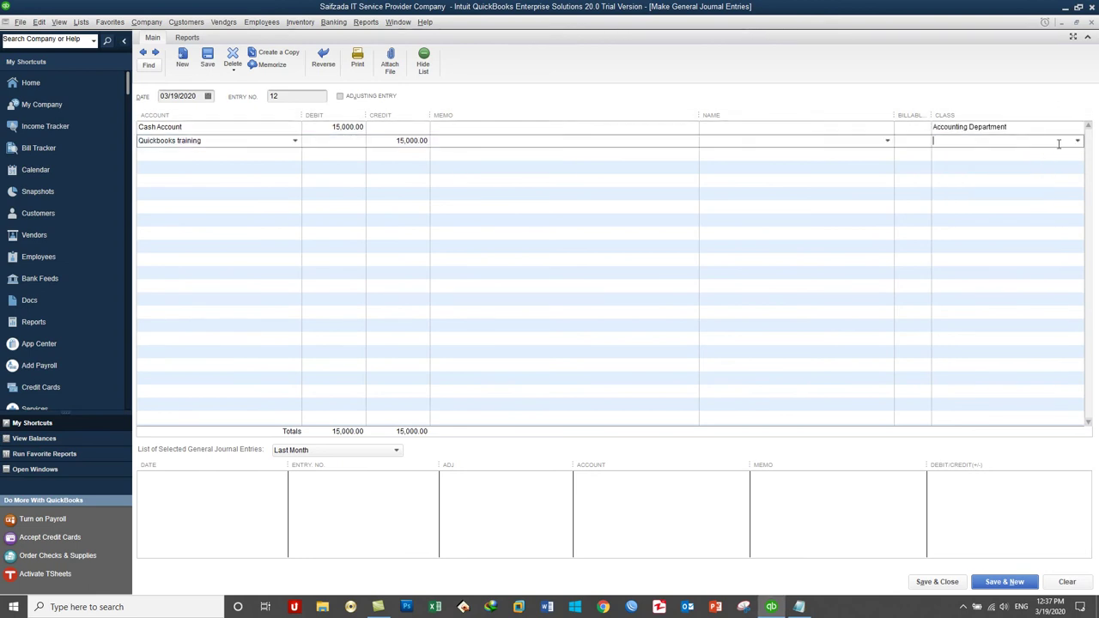
{"action": "left_click", "coordinate": [1077, 141]}
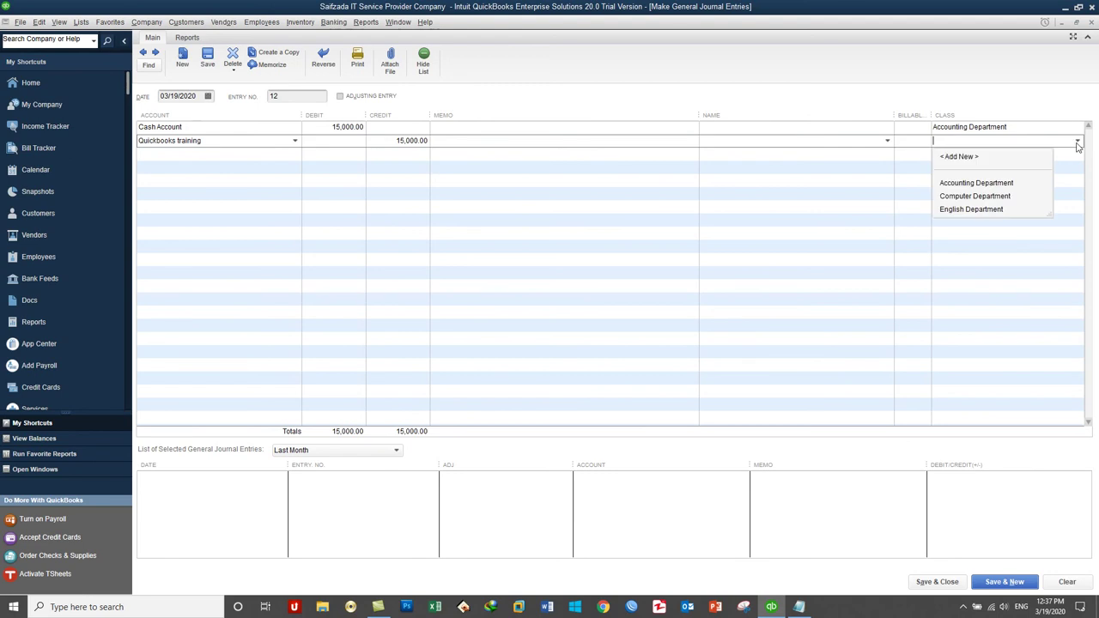
{"action": "left_click", "coordinate": [970, 183]}
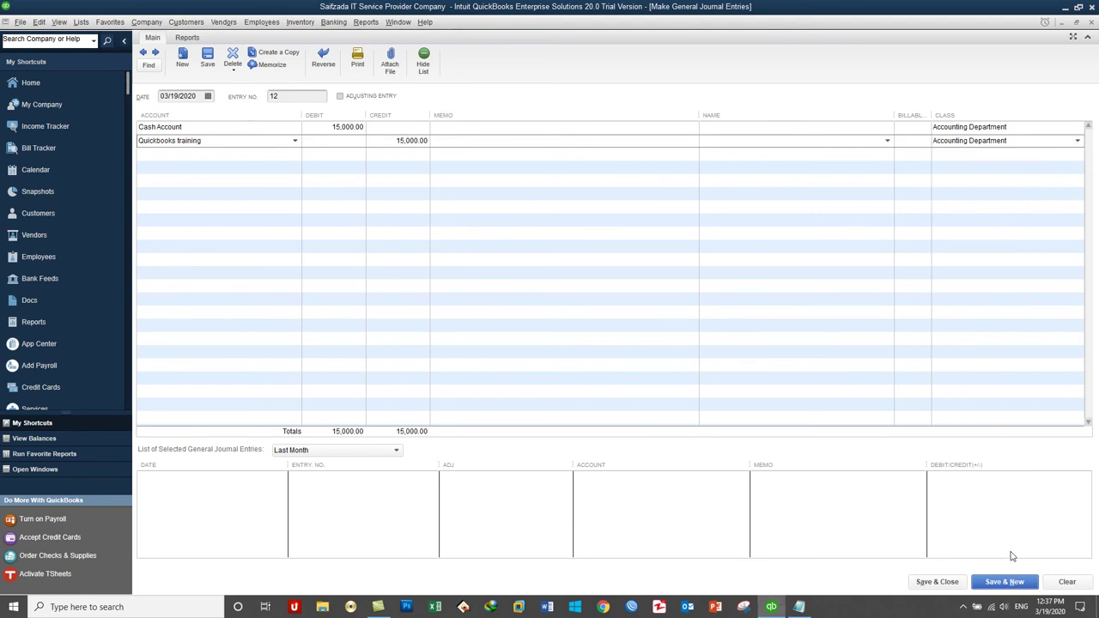
{"action": "left_click", "coordinate": [1003, 582]}
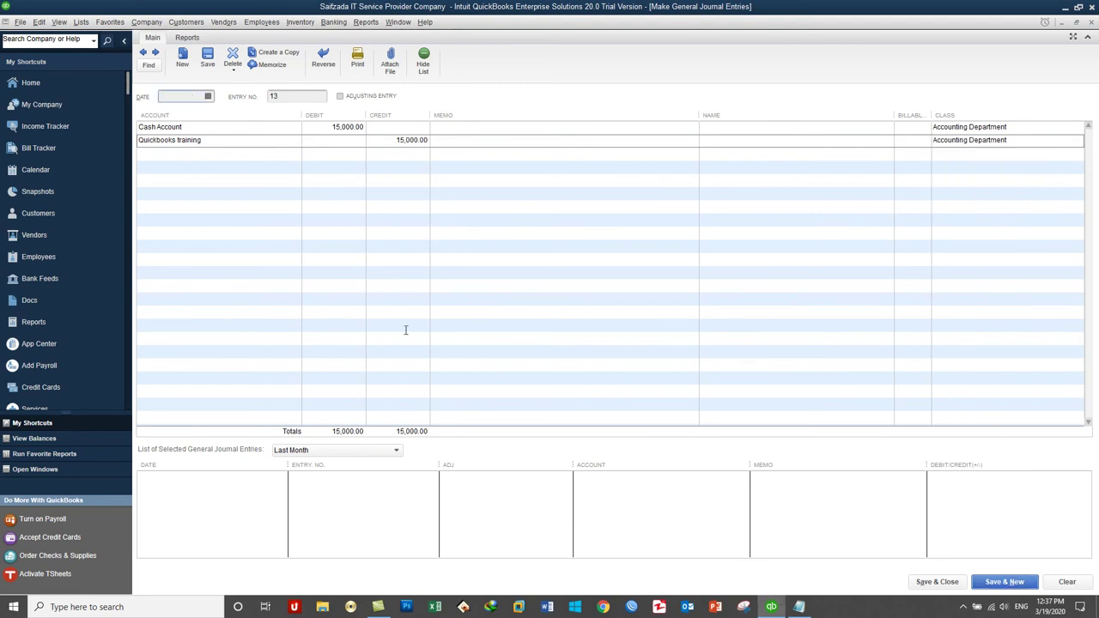
Debit Cash Account with 20,000 and credit the CCNA training income account for the same amount in entry 13.
{"action": "left_click", "coordinate": [295, 127]}
{"action": "left_click", "coordinate": [198, 184]}
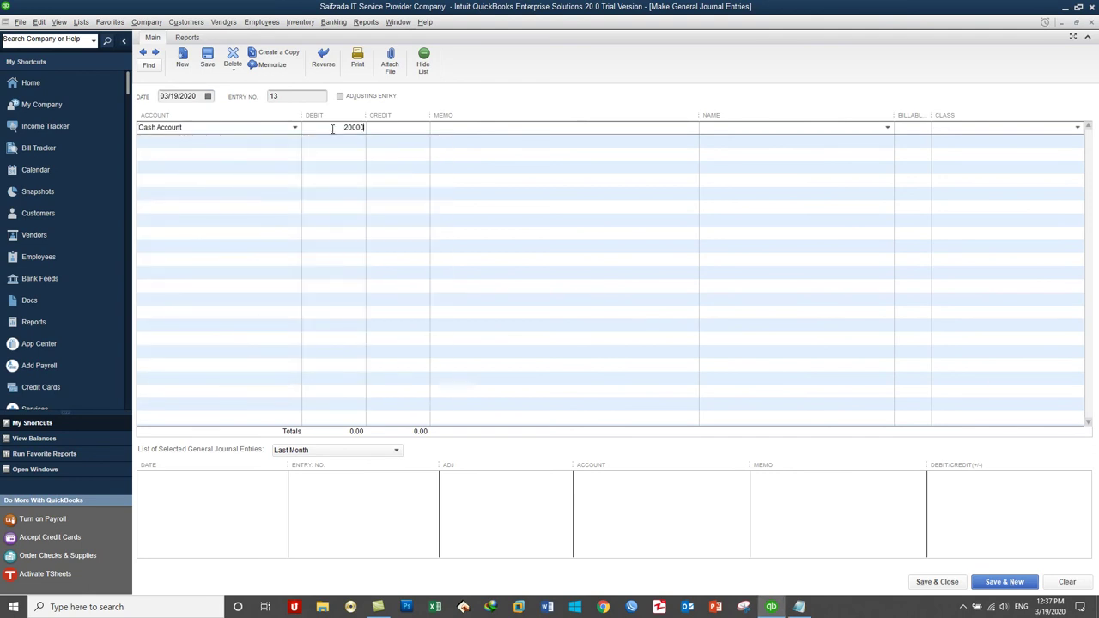
{"action": "key", "text": "Tab"}
{"action": "left_click", "coordinate": [258, 144]}
{"action": "left_click", "coordinate": [296, 142]}
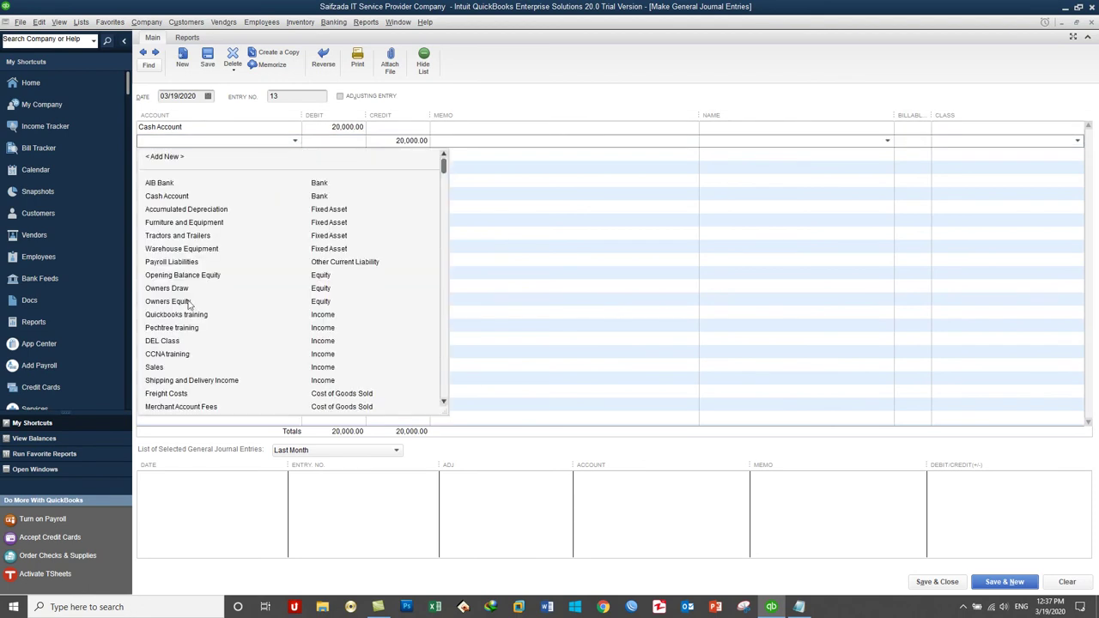
{"action": "left_click", "coordinate": [172, 356]}
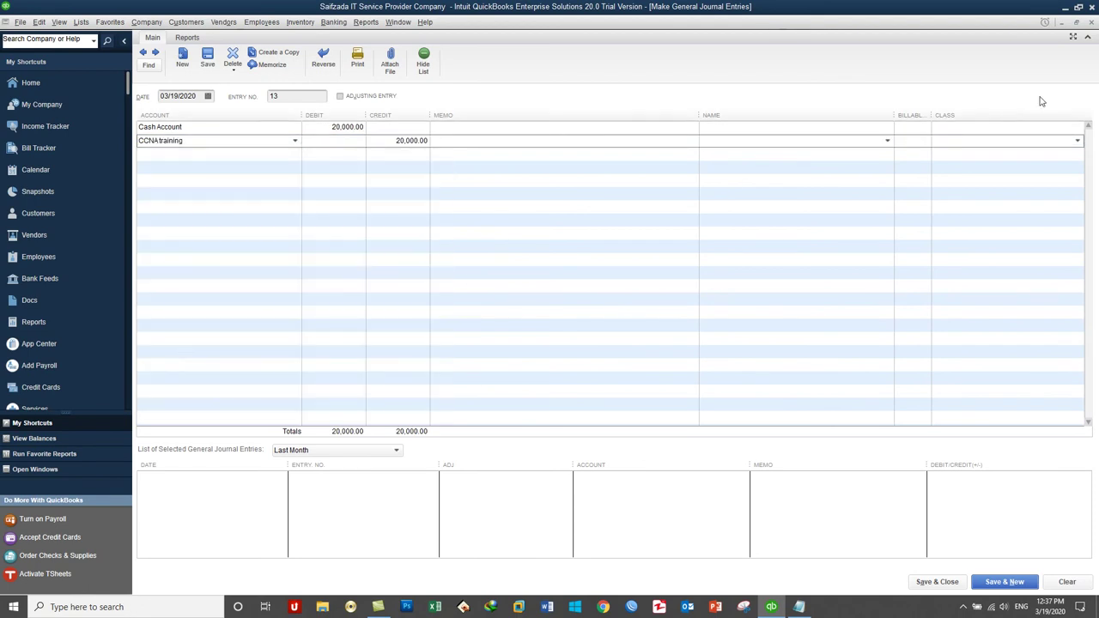
Assign the Computer Department class to both lines of entry 13, save it and close the journal form.
{"action": "left_click", "coordinate": [1073, 130]}
{"action": "left_click", "coordinate": [1077, 128]}
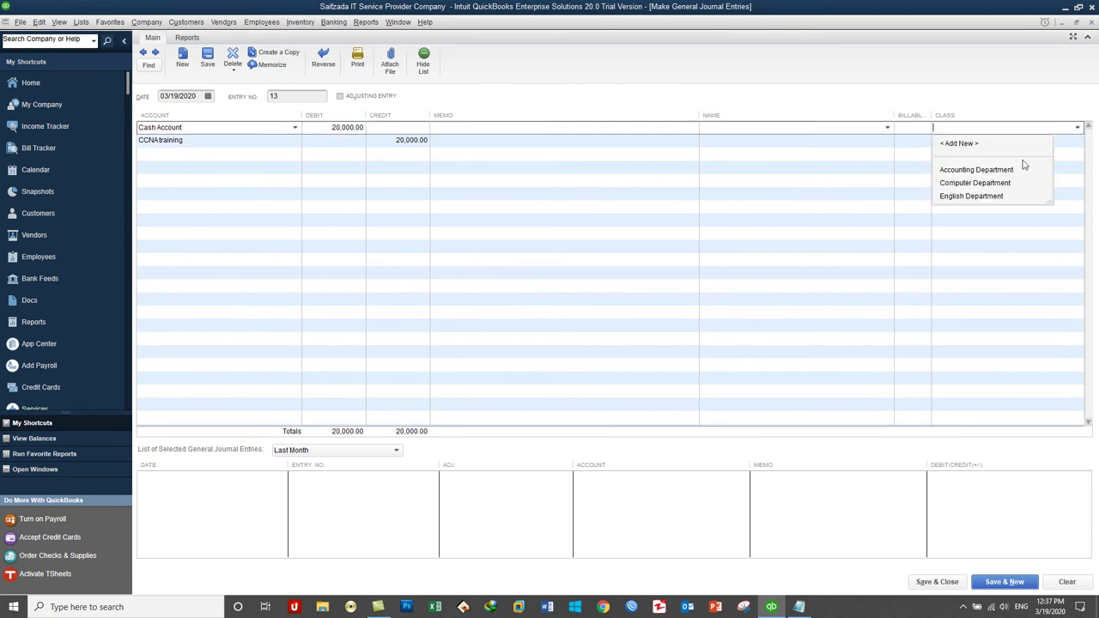
{"action": "left_click", "coordinate": [984, 188]}
{"action": "left_click", "coordinate": [1073, 142]}
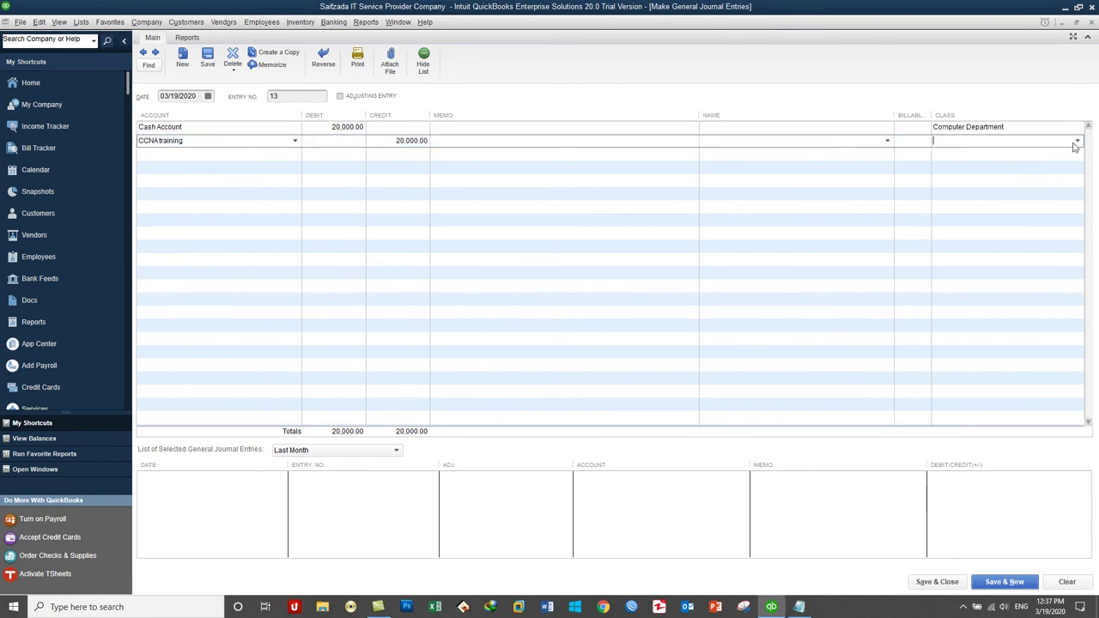
{"action": "left_click", "coordinate": [1077, 142]}
{"action": "left_click", "coordinate": [994, 198]}
{"action": "left_click", "coordinate": [937, 582]}
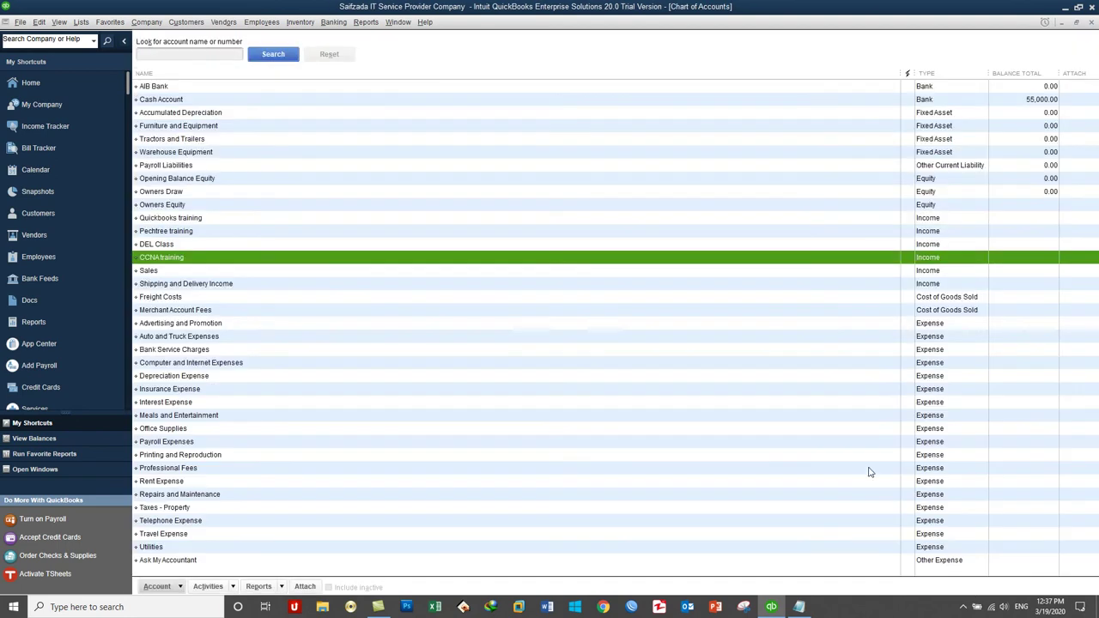
Open the standard Profit & Loss report from the company and financial reports.
{"action": "left_click", "coordinate": [366, 23]}
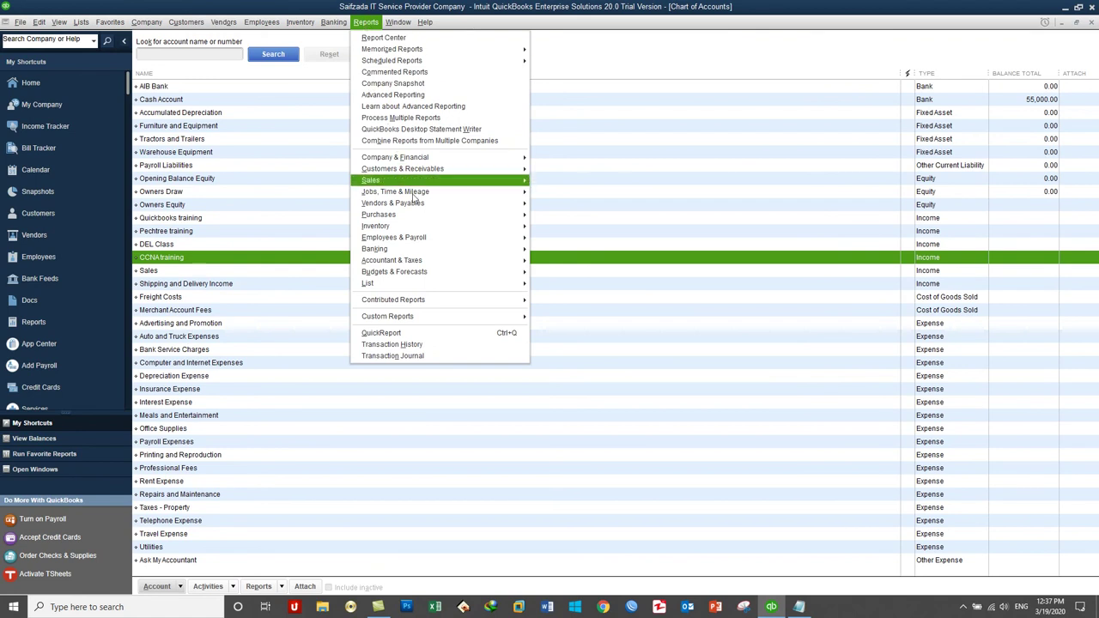
{"action": "mouse_move", "coordinate": [438, 160]}
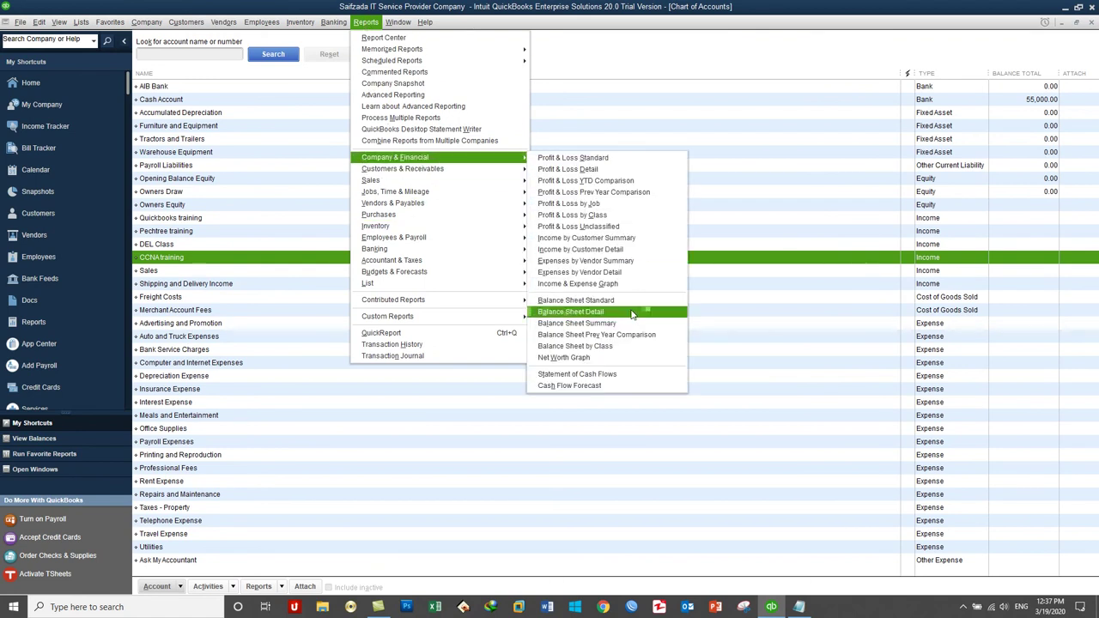
{"action": "left_click", "coordinate": [588, 161]}
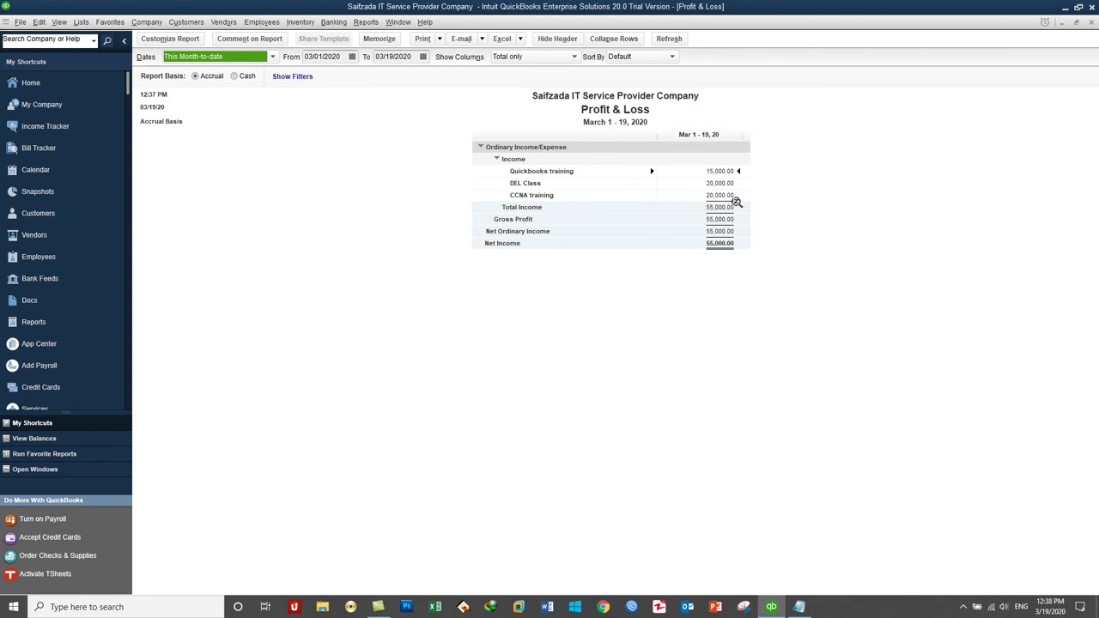
Customize the Profit & Loss report with a Class filter set to Computer Department and apply it.
{"action": "left_click", "coordinate": [190, 45]}
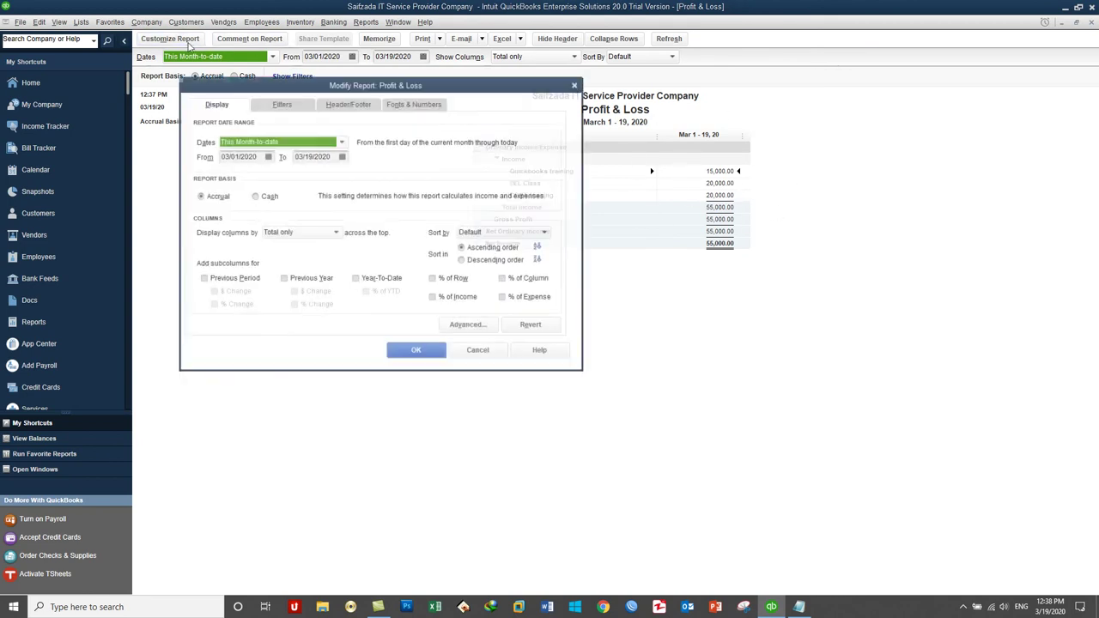
{"action": "left_click", "coordinate": [280, 104]}
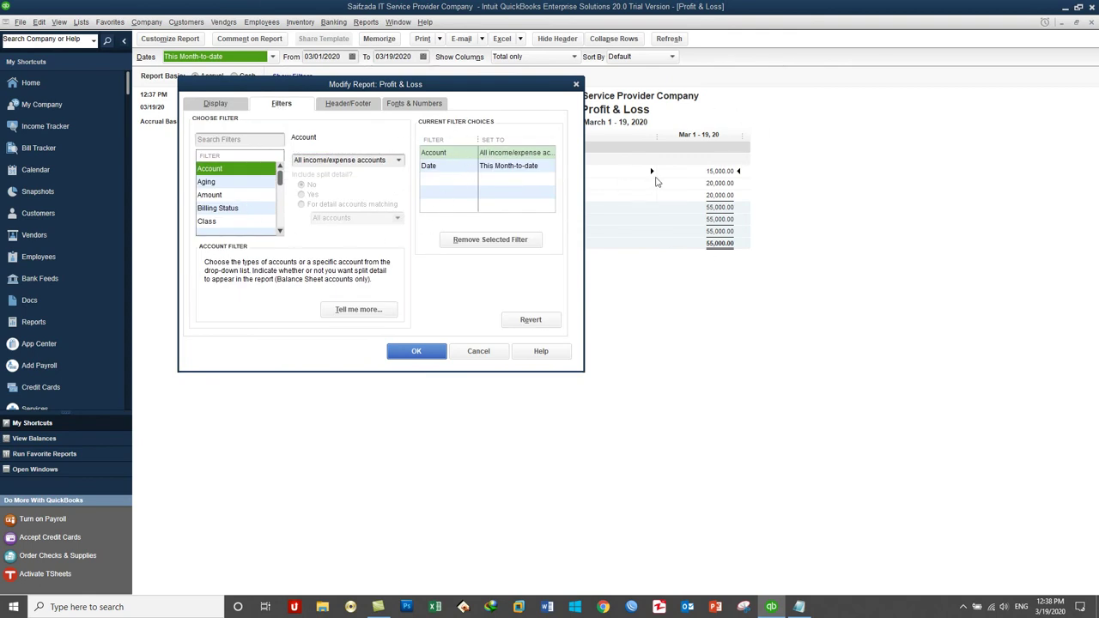
{"action": "left_click", "coordinate": [247, 221]}
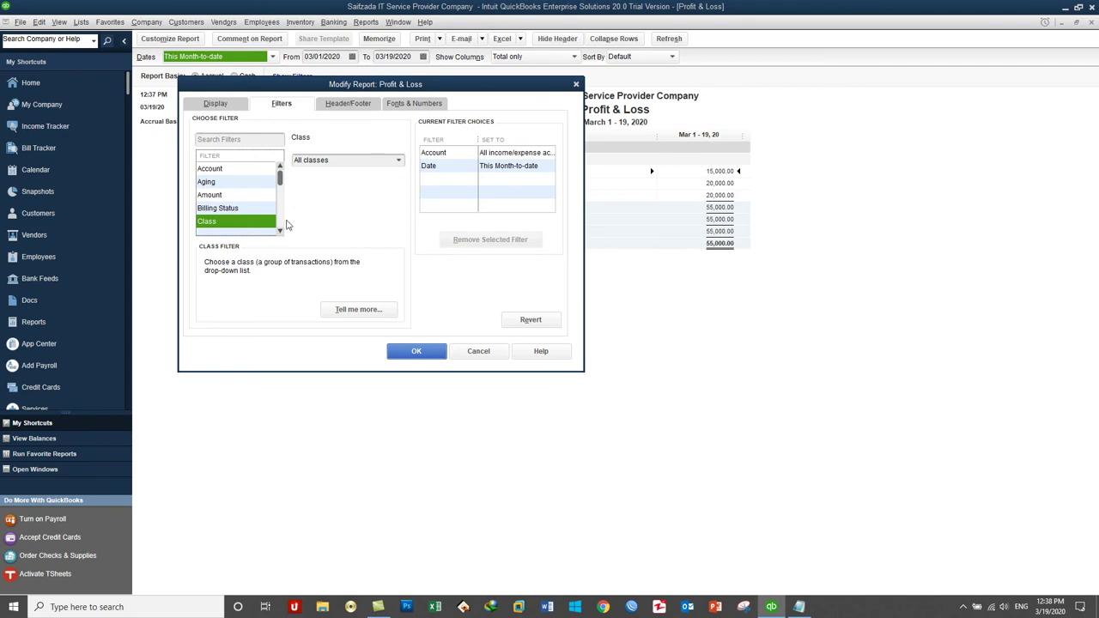
{"action": "left_click", "coordinate": [398, 163]}
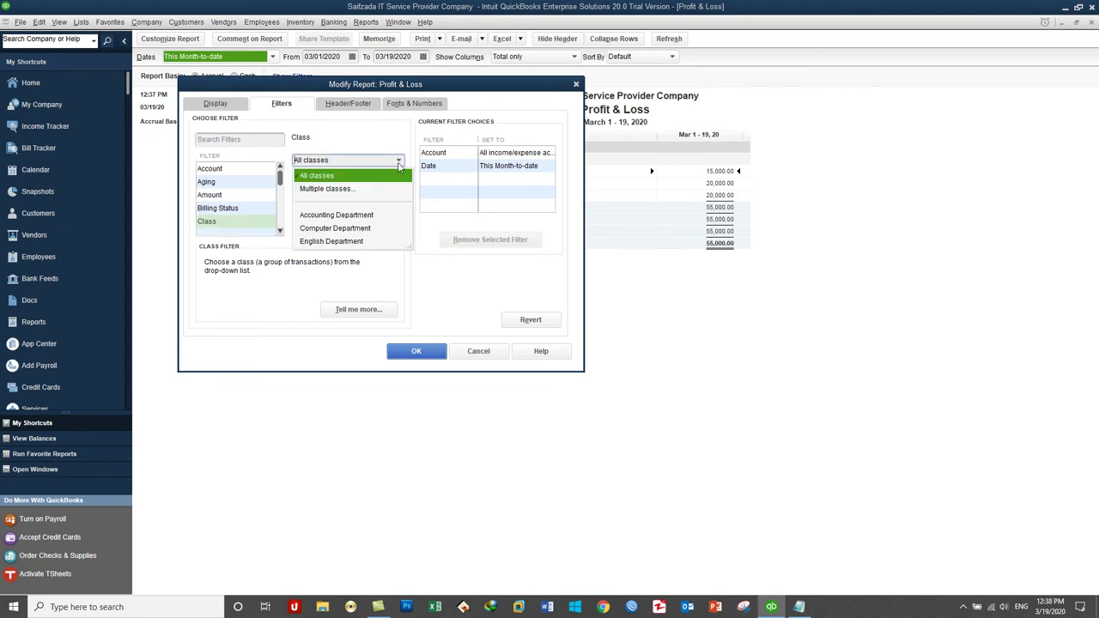
{"action": "left_click", "coordinate": [338, 232]}
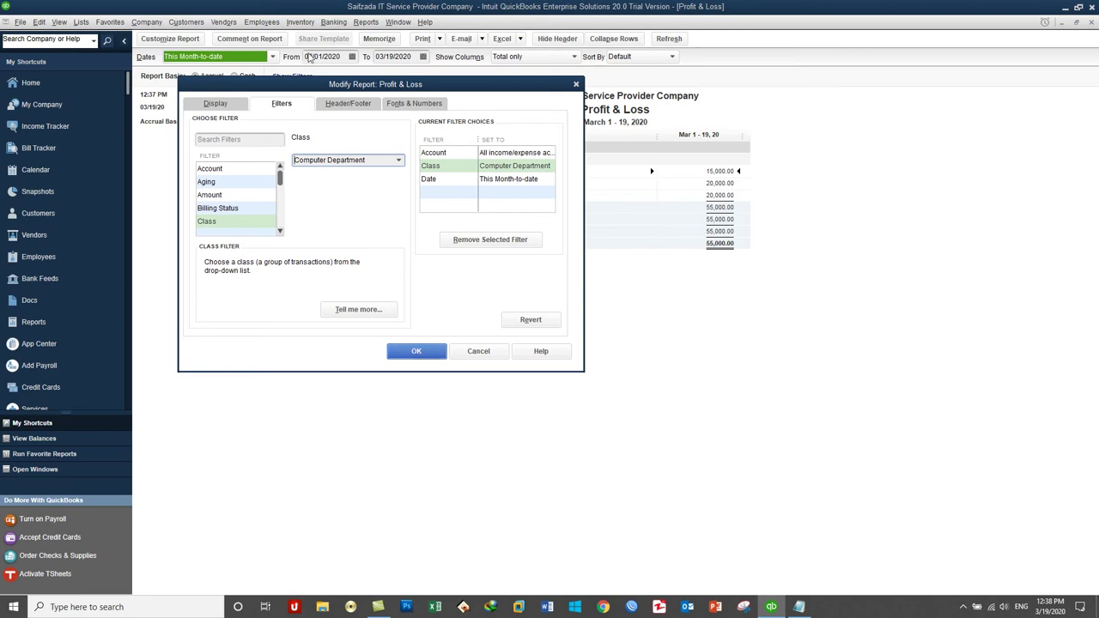
{"action": "left_click", "coordinate": [412, 352]}
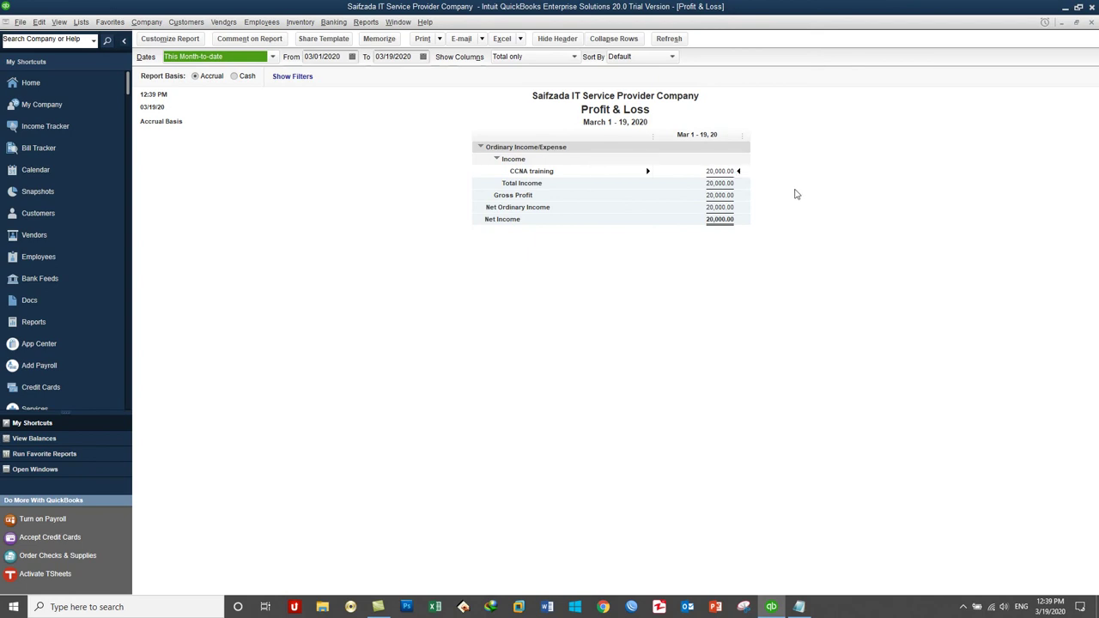
Set the Profit & Loss report's Class filter to both Computer Department and English Department, apply it, and close the report after viewing.
{"action": "left_click", "coordinate": [171, 40]}
{"action": "left_click", "coordinate": [290, 100]}
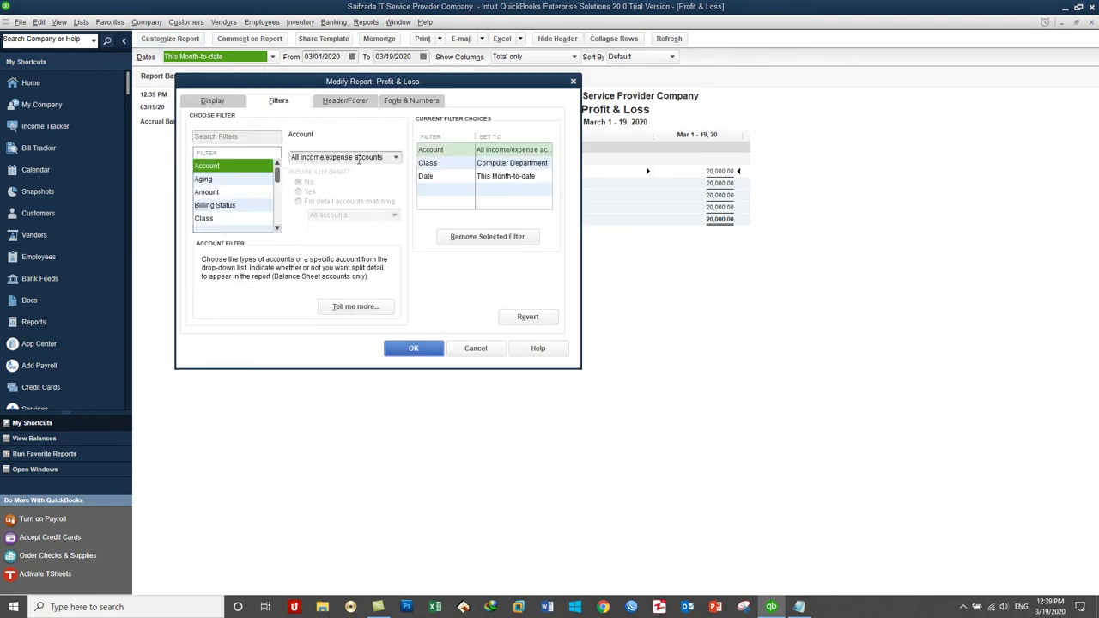
{"action": "left_click", "coordinate": [395, 158]}
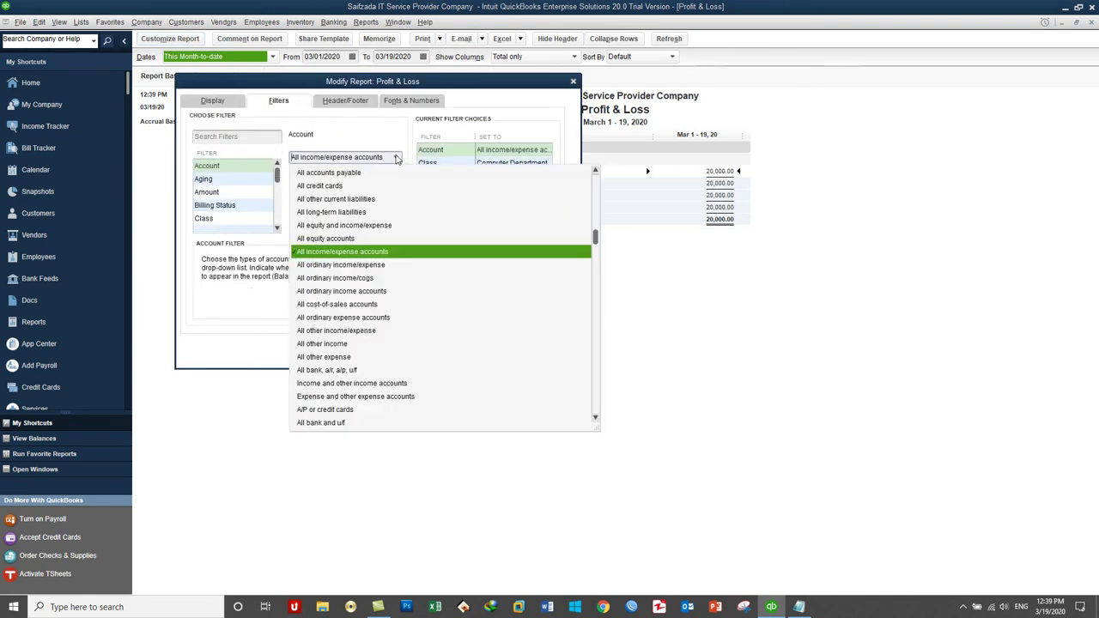
{"action": "left_click", "coordinate": [335, 129]}
{"action": "left_click", "coordinate": [237, 219]}
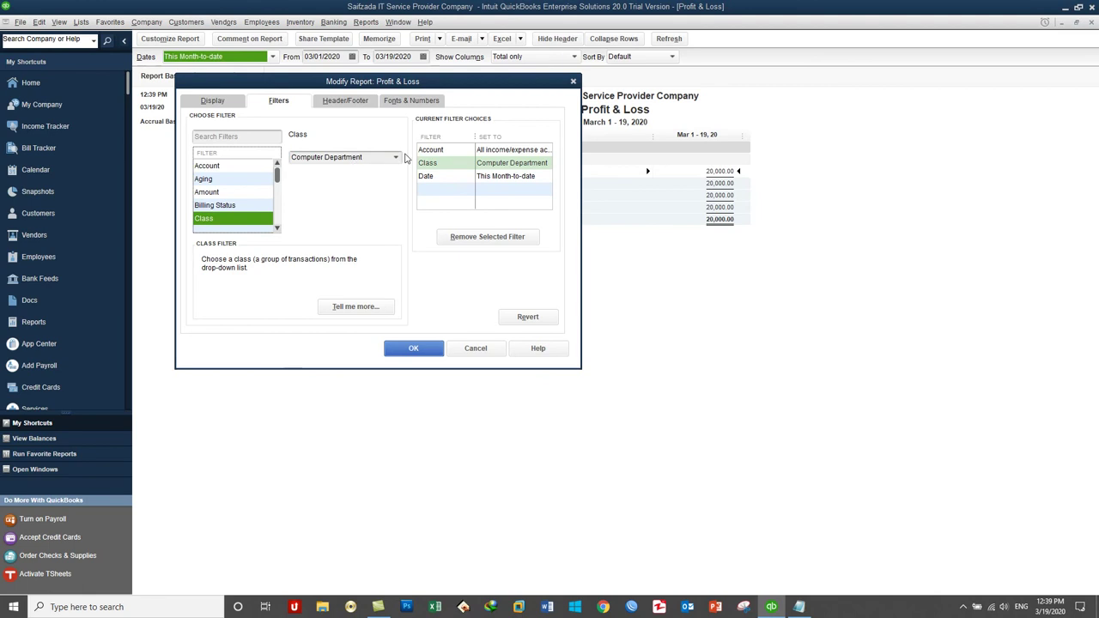
{"action": "left_click", "coordinate": [399, 157]}
{"action": "left_click", "coordinate": [341, 187]}
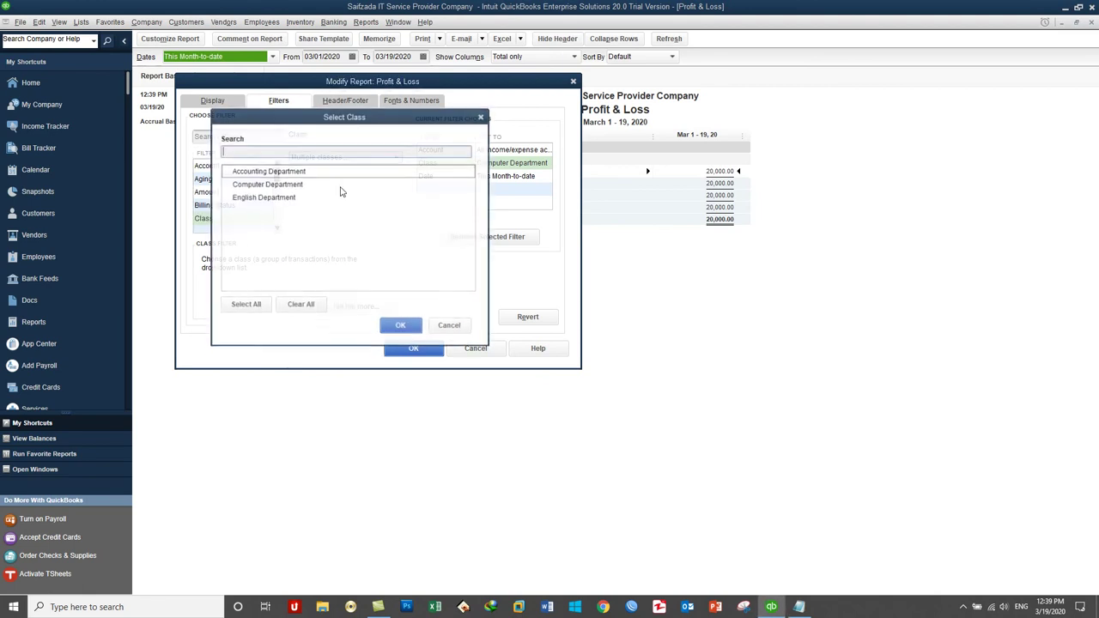
{"action": "left_click", "coordinate": [266, 198]}
{"action": "left_click", "coordinate": [264, 186]}
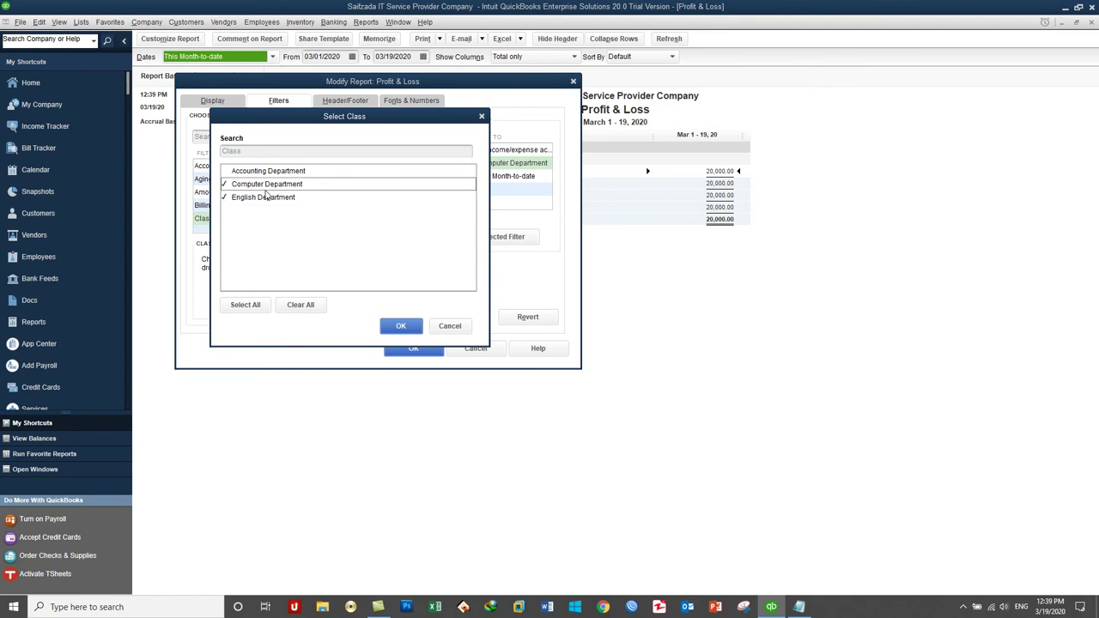
{"action": "left_click", "coordinate": [408, 328]}
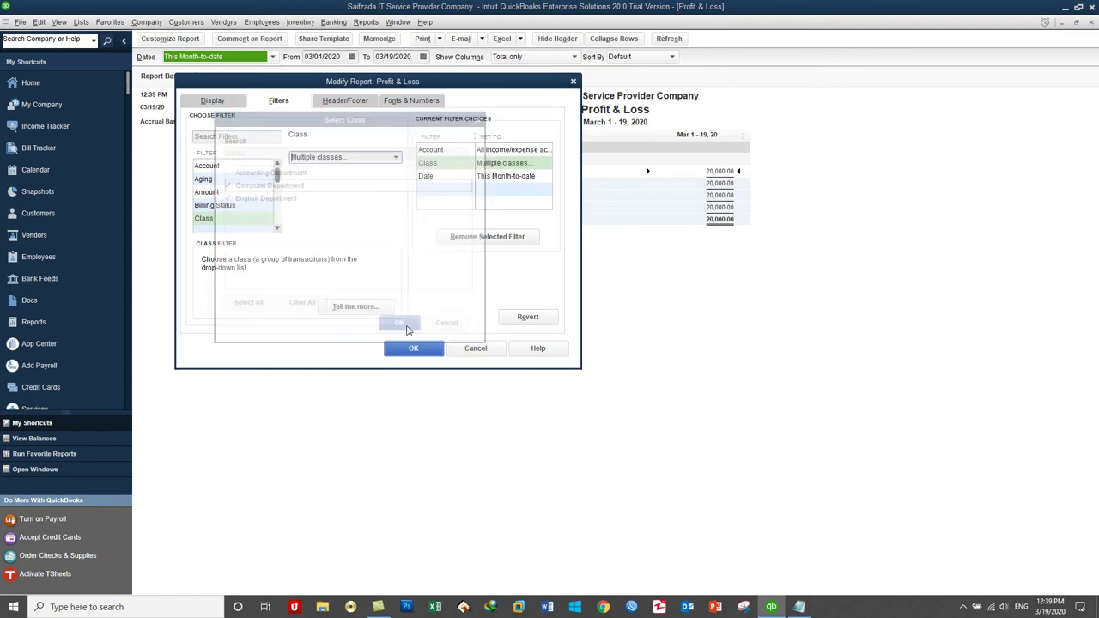
{"action": "left_click", "coordinate": [412, 347]}
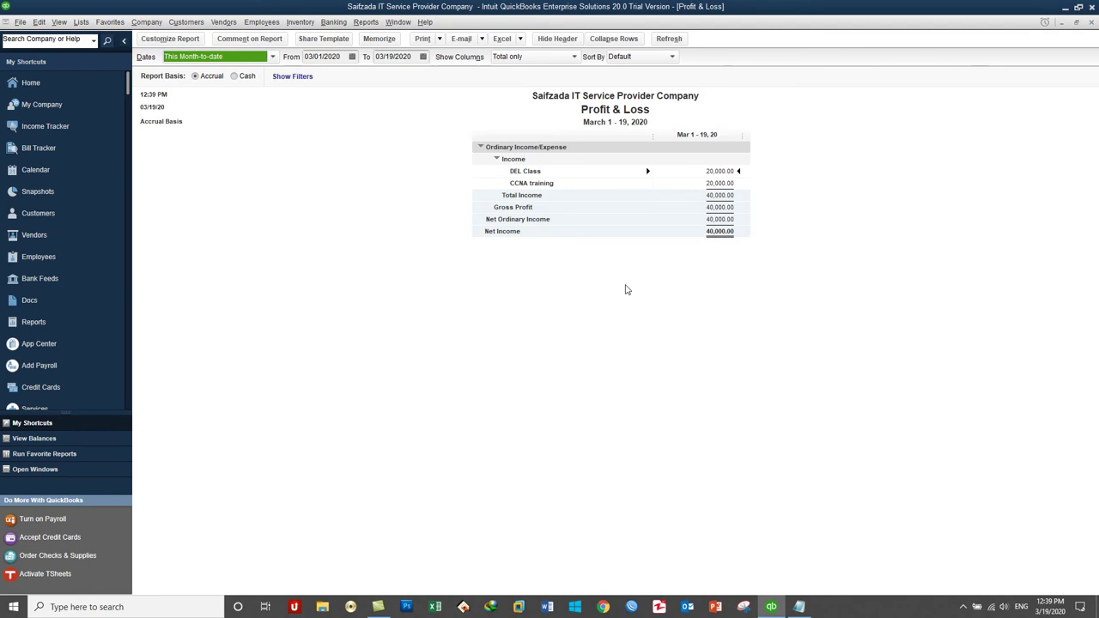
{"action": "left_click", "coordinate": [1092, 25]}
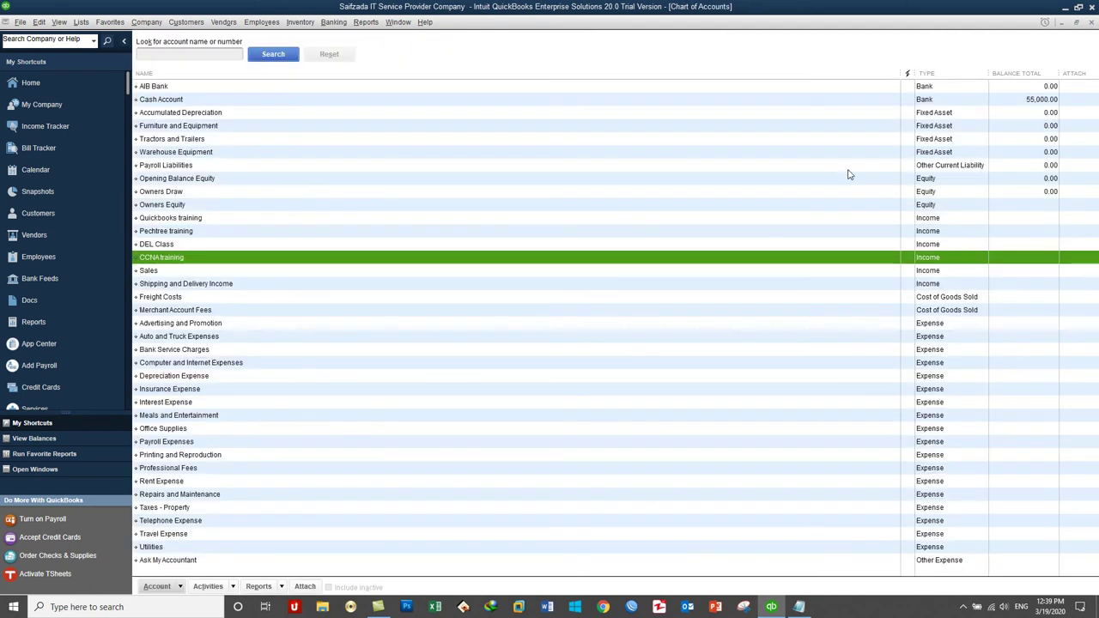
Start a new general journal entry and debit Advertising and Promotion with 5,000 on its first line.
{"action": "left_click", "coordinate": [155, 24]}
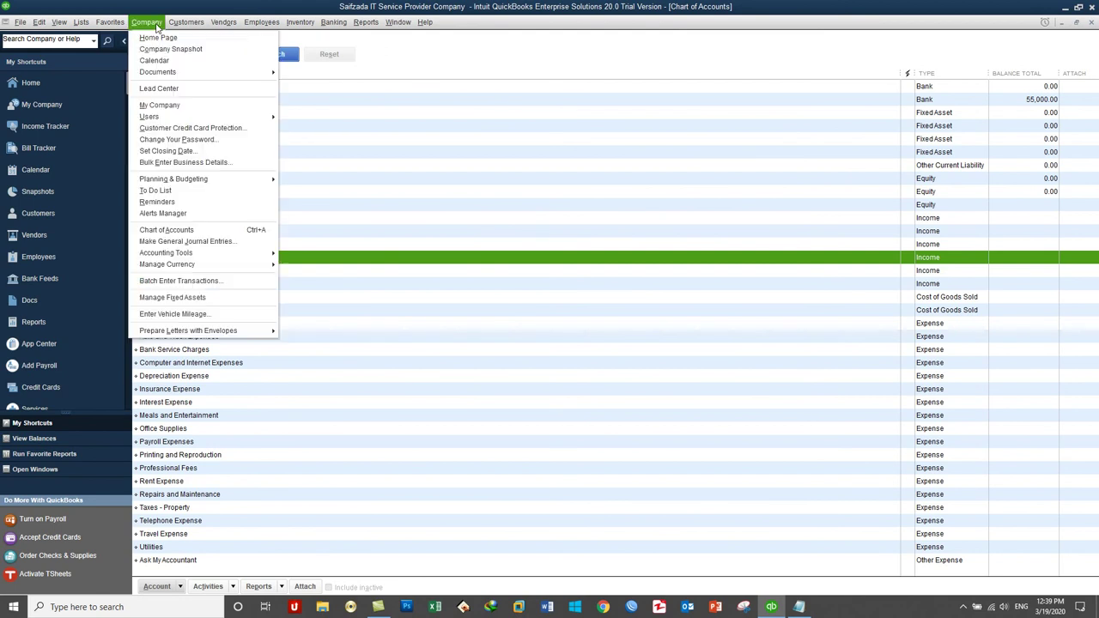
{"action": "left_click", "coordinate": [187, 241]}
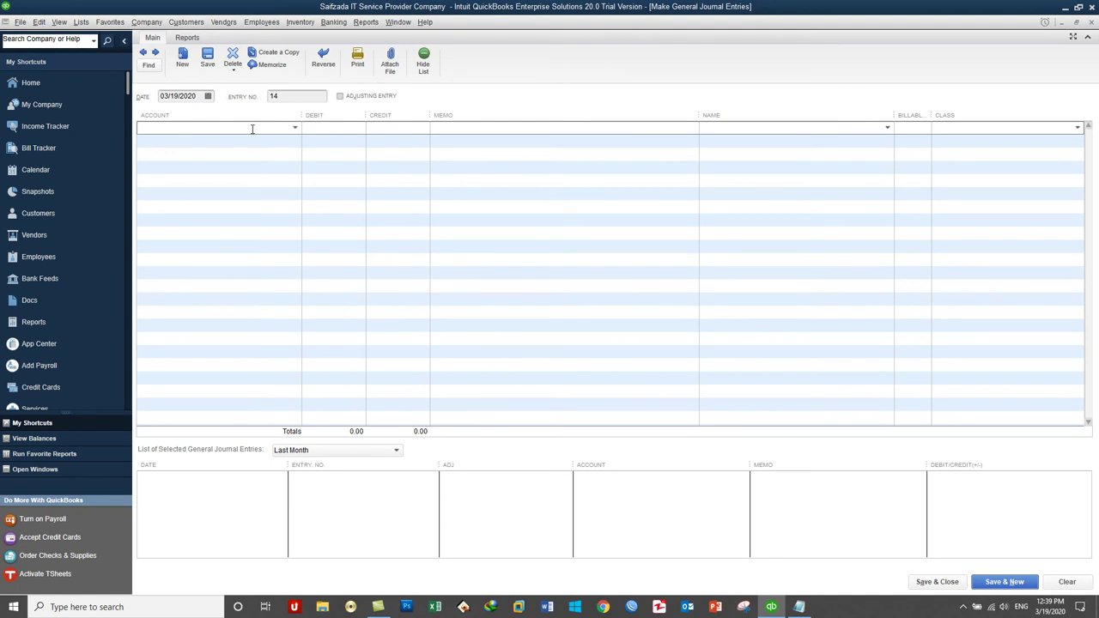
{"action": "left_click", "coordinate": [295, 128]}
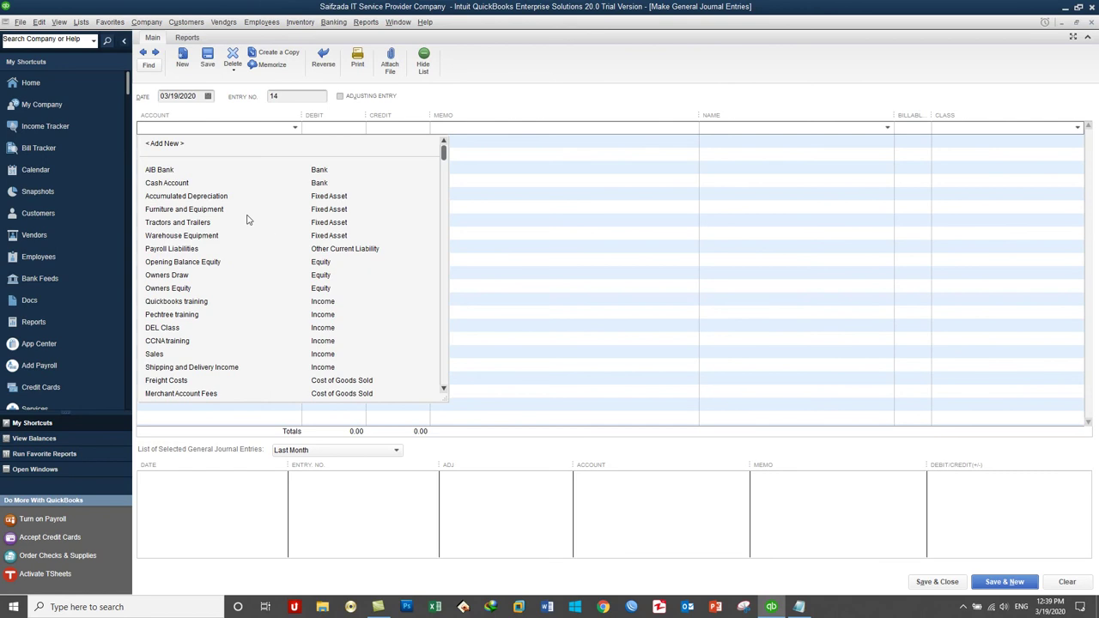
{"action": "scroll", "coordinate": [247, 222], "scroll_direction": "down", "scroll_amount": 4}
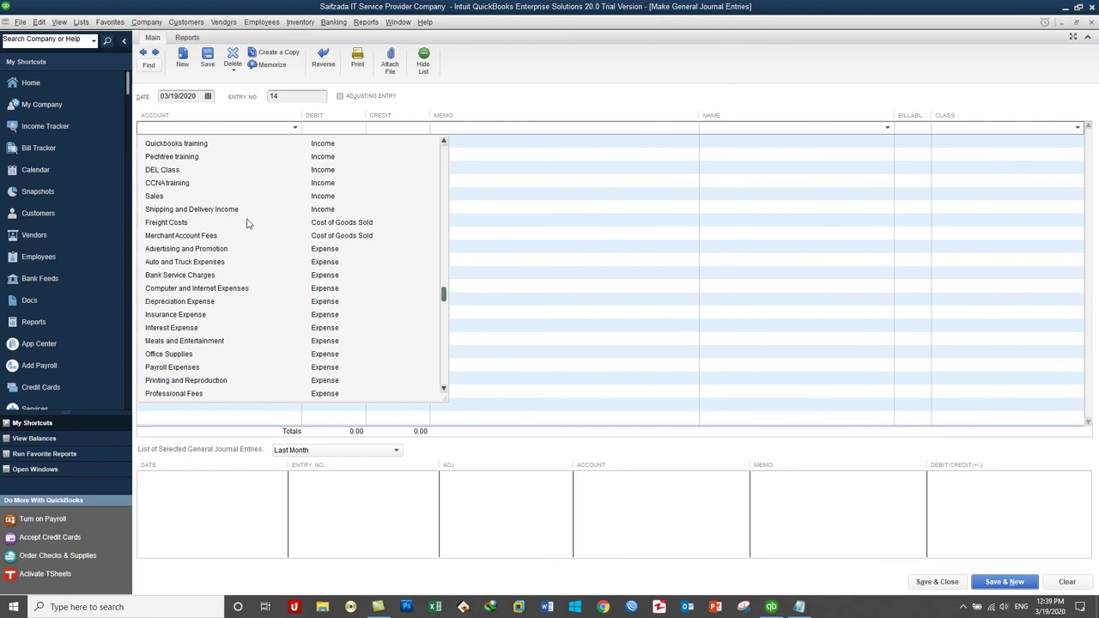
{"action": "left_click", "coordinate": [181, 251]}
{"action": "left_click", "coordinate": [332, 127]}
{"action": "type", "text": "5000"}
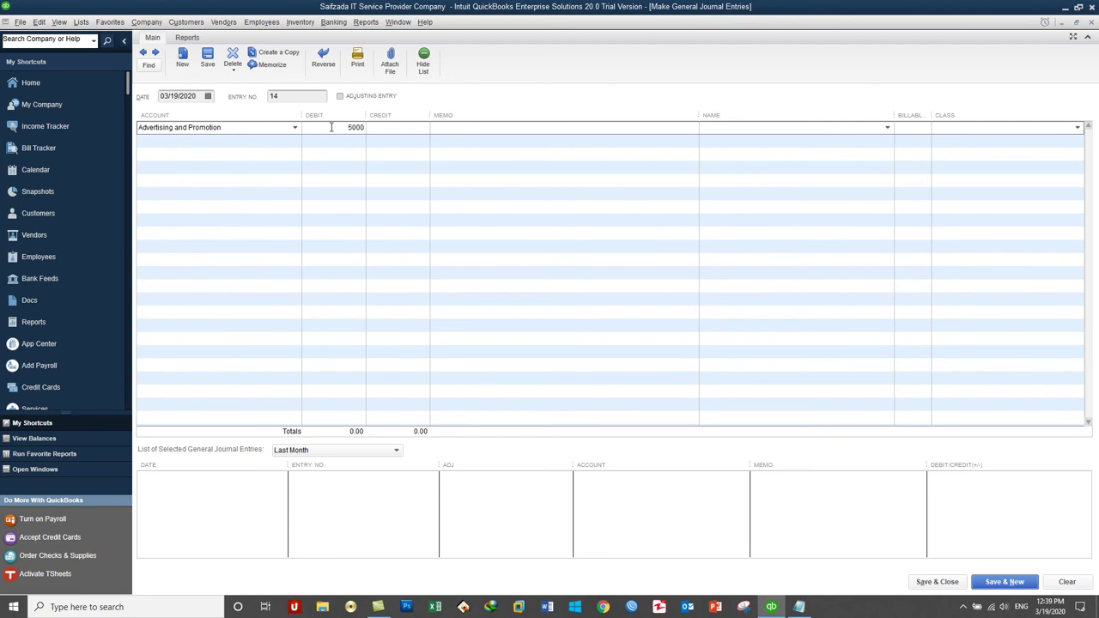
{"action": "key", "text": "Tab"}
Credit the Cash Account with 5,000 on the second line of entry 14.
{"action": "left_click", "coordinate": [222, 141]}
{"action": "left_click", "coordinate": [295, 141]}
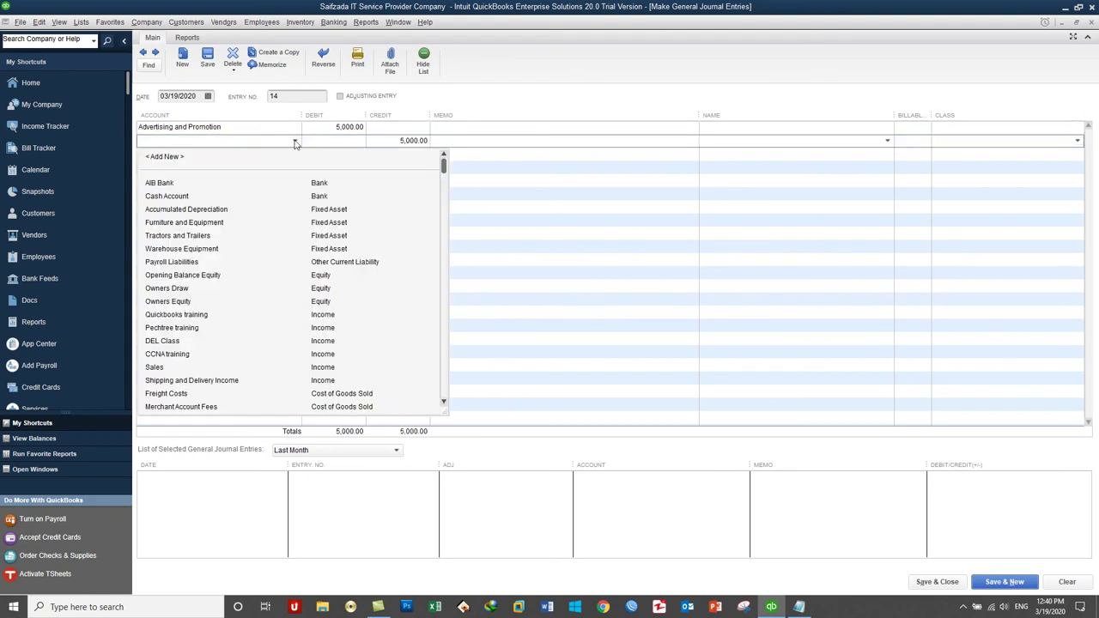
{"action": "scroll", "coordinate": [290, 294], "scroll_direction": "down", "scroll_amount": 4}
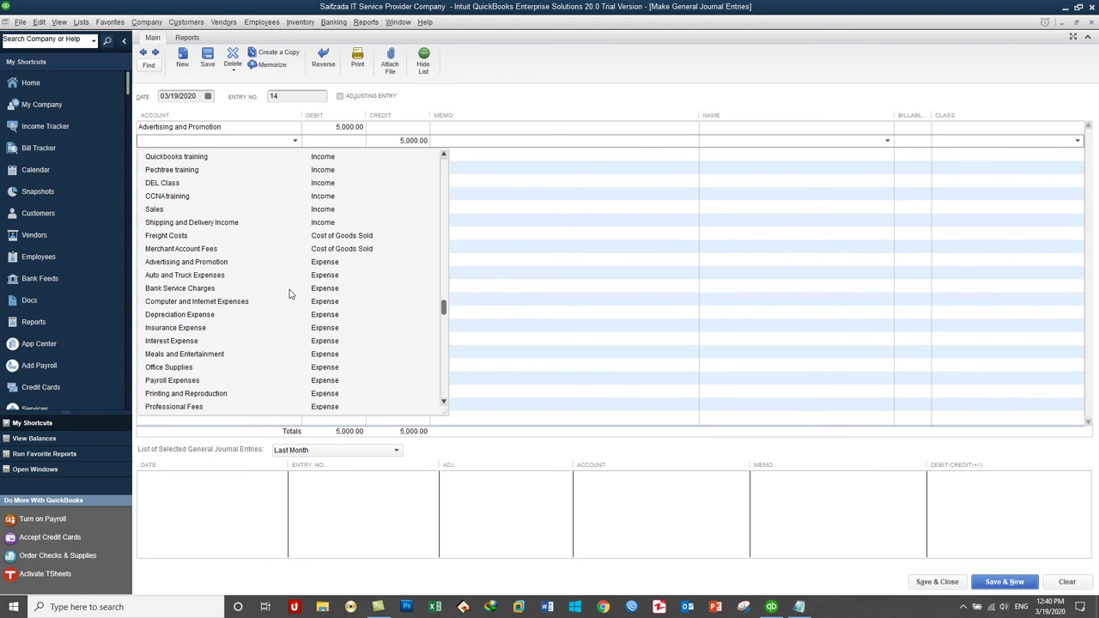
{"action": "scroll", "coordinate": [290, 295], "scroll_direction": "up", "scroll_amount": 4}
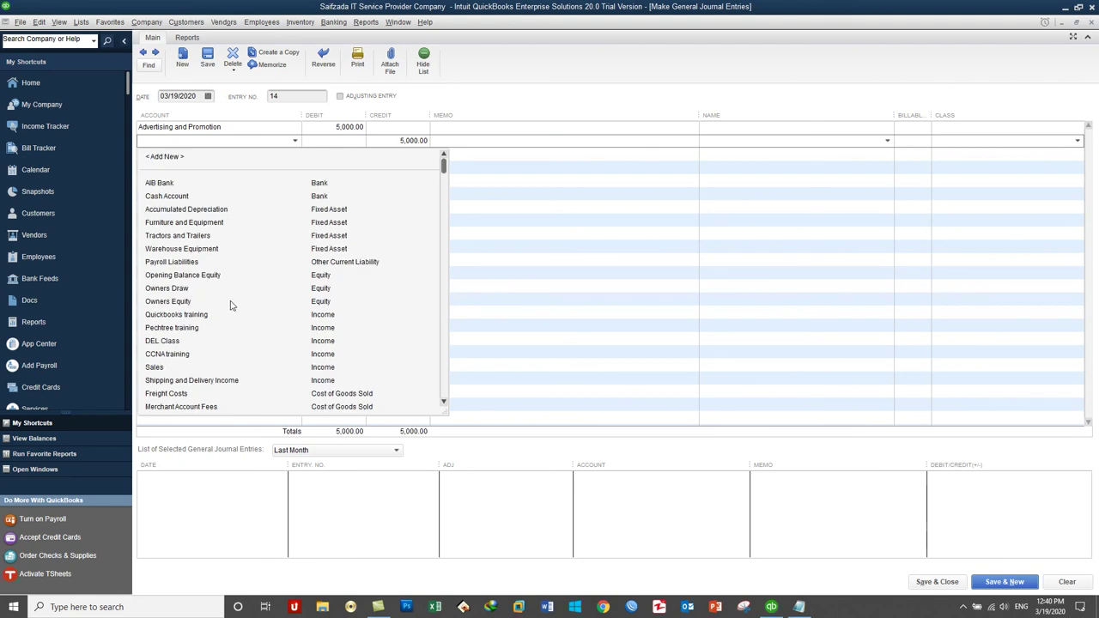
{"action": "scroll", "coordinate": [230, 305], "scroll_direction": "down", "scroll_amount": 1}
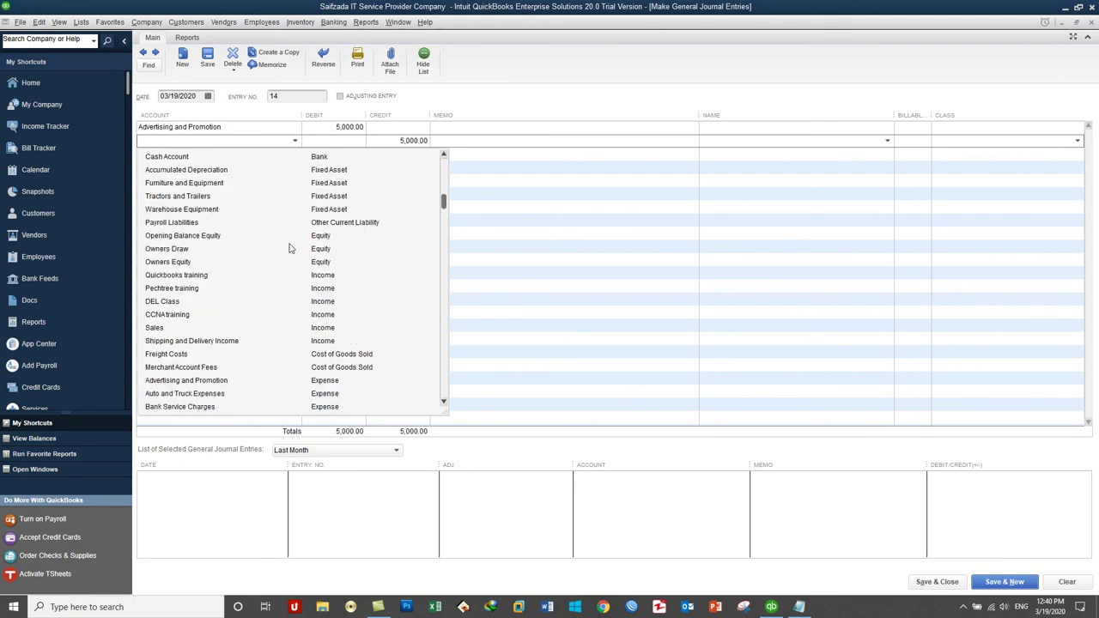
{"action": "scroll", "coordinate": [288, 253], "scroll_direction": "up", "scroll_amount": 1}
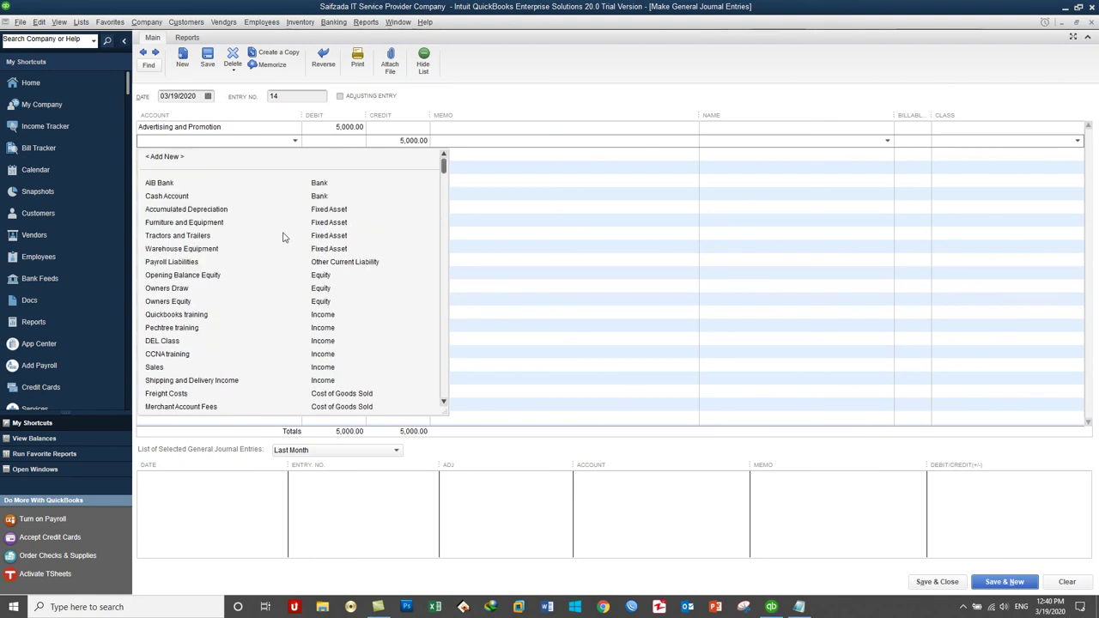
{"action": "left_click", "coordinate": [167, 195]}
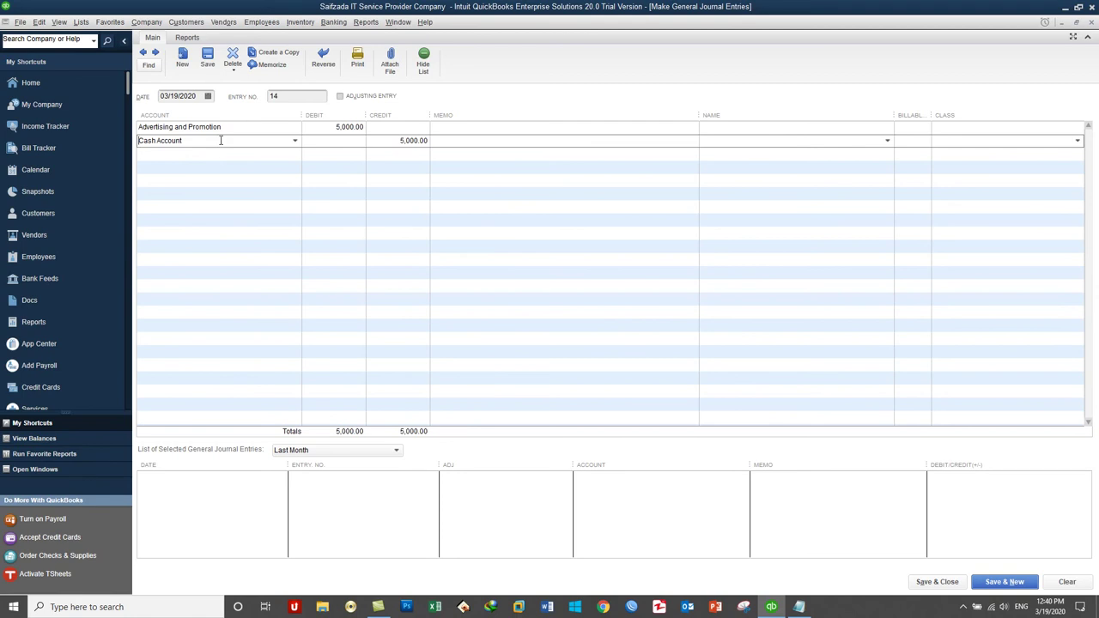
Assign the English Department class to both lines of entry 14 and save it, continuing to a new entry.
{"action": "left_click", "coordinate": [1047, 127]}
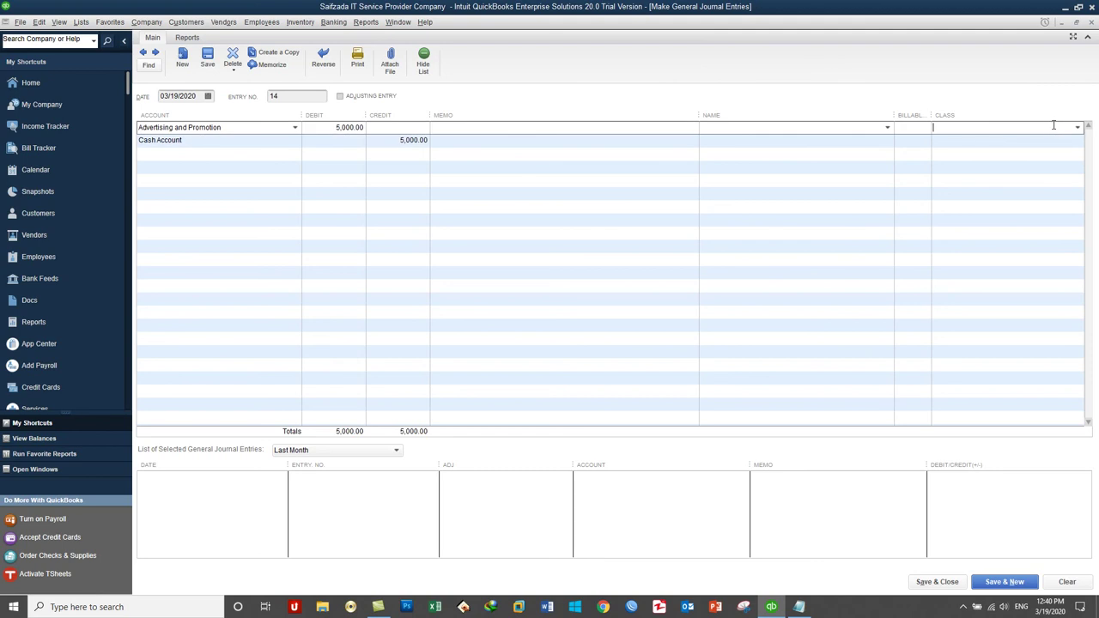
{"action": "left_click", "coordinate": [1077, 129]}
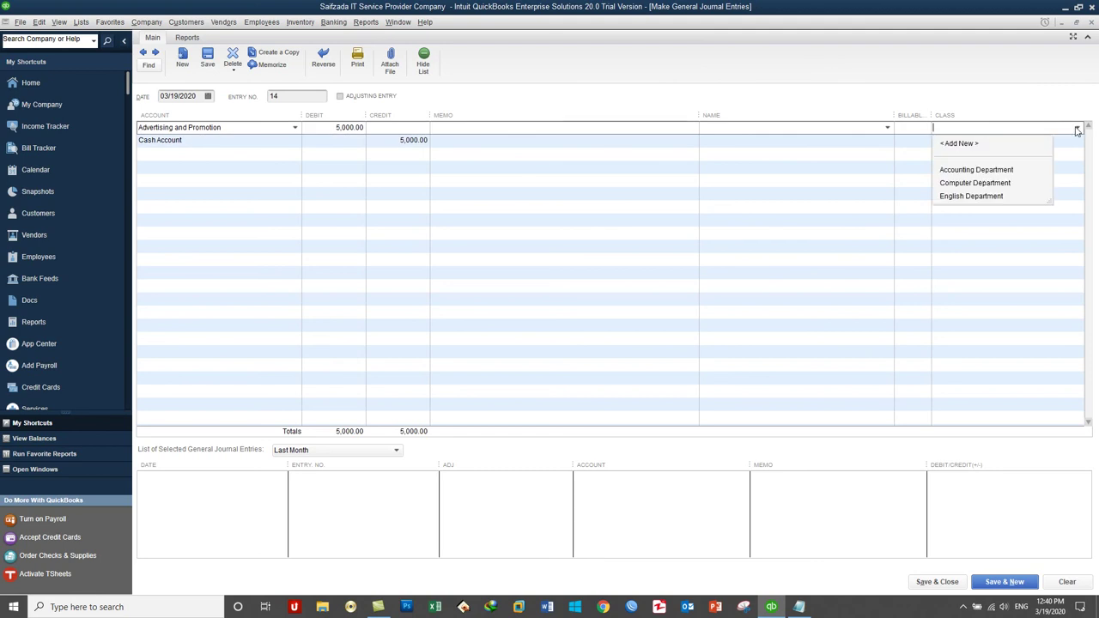
{"action": "left_click", "coordinate": [973, 197]}
{"action": "left_click", "coordinate": [1028, 145]}
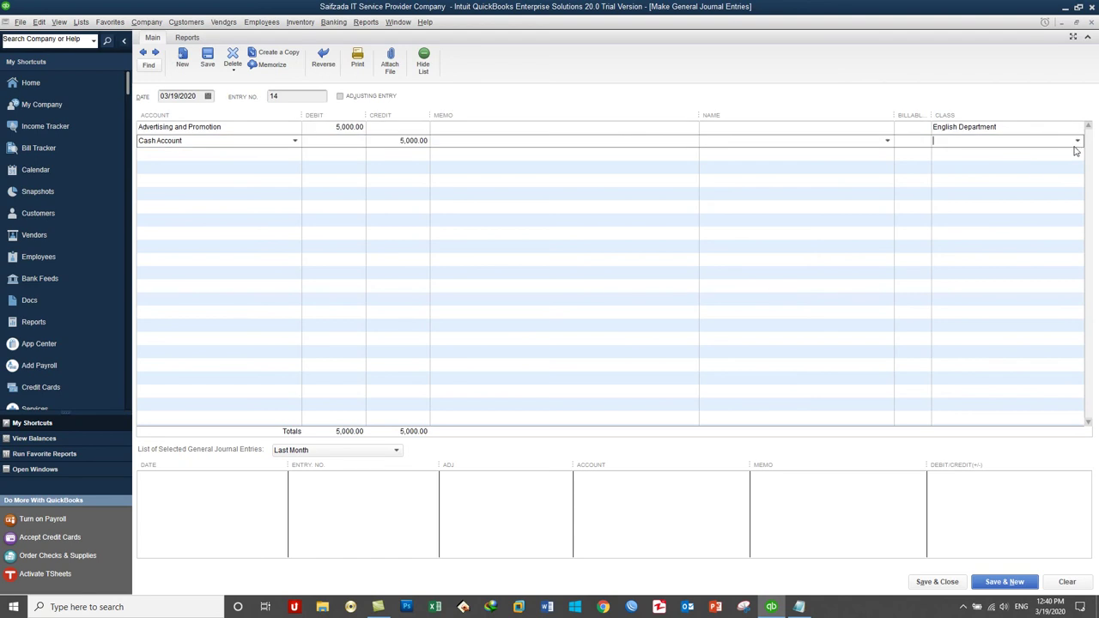
{"action": "left_click", "coordinate": [1077, 140]}
{"action": "left_click", "coordinate": [983, 209]}
{"action": "left_click", "coordinate": [1020, 588]}
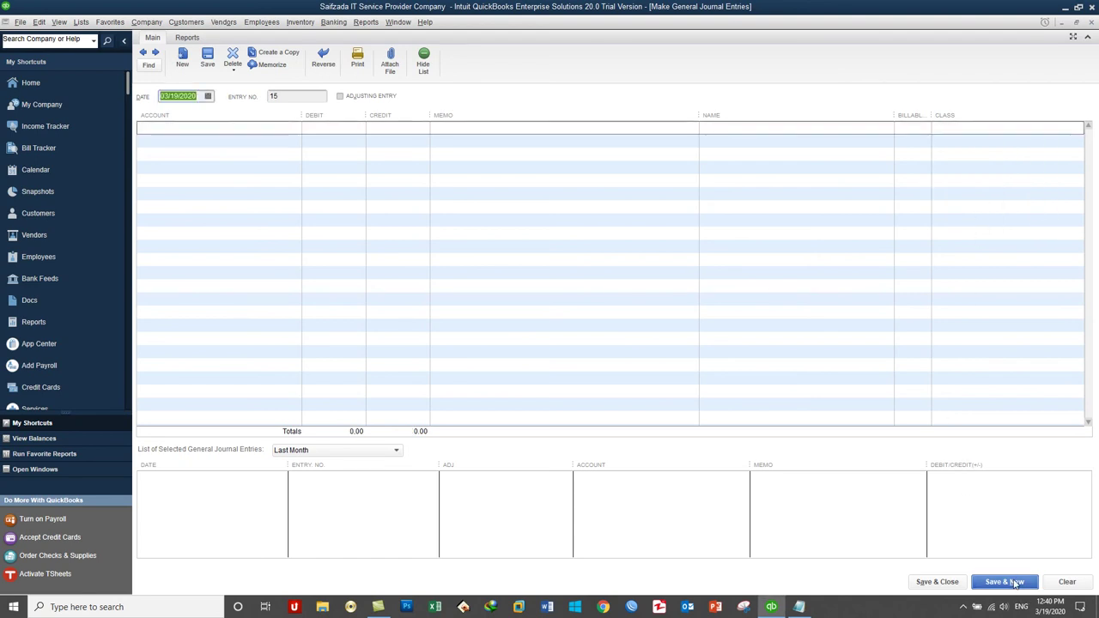
Debit Computer and Internet Expenses with 10,000 in entry 15 and choose Cash Account for the second line.
{"action": "left_click", "coordinate": [240, 131]}
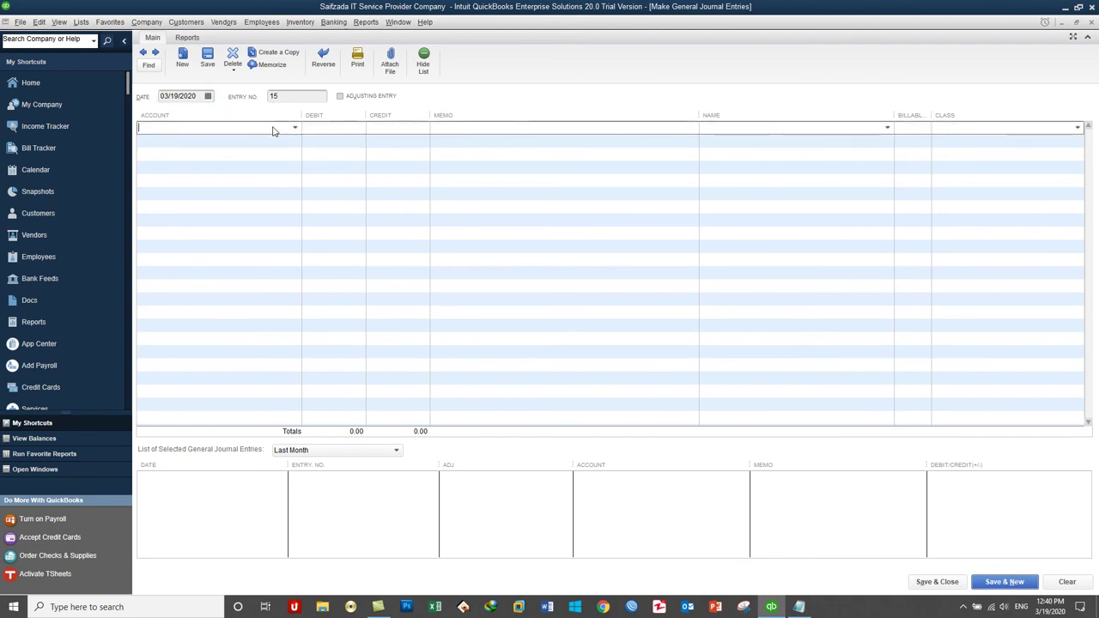
{"action": "left_click", "coordinate": [294, 127]}
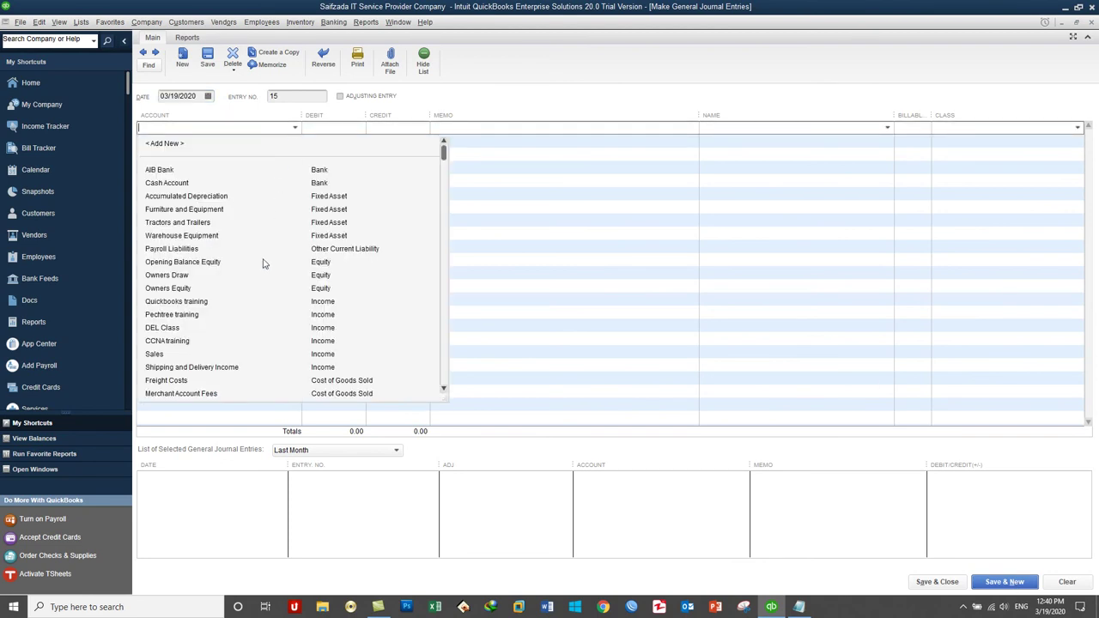
{"action": "scroll", "coordinate": [263, 263], "scroll_direction": "down", "scroll_amount": 5}
{"action": "scroll", "coordinate": [262, 264], "scroll_direction": "down", "scroll_amount": 1}
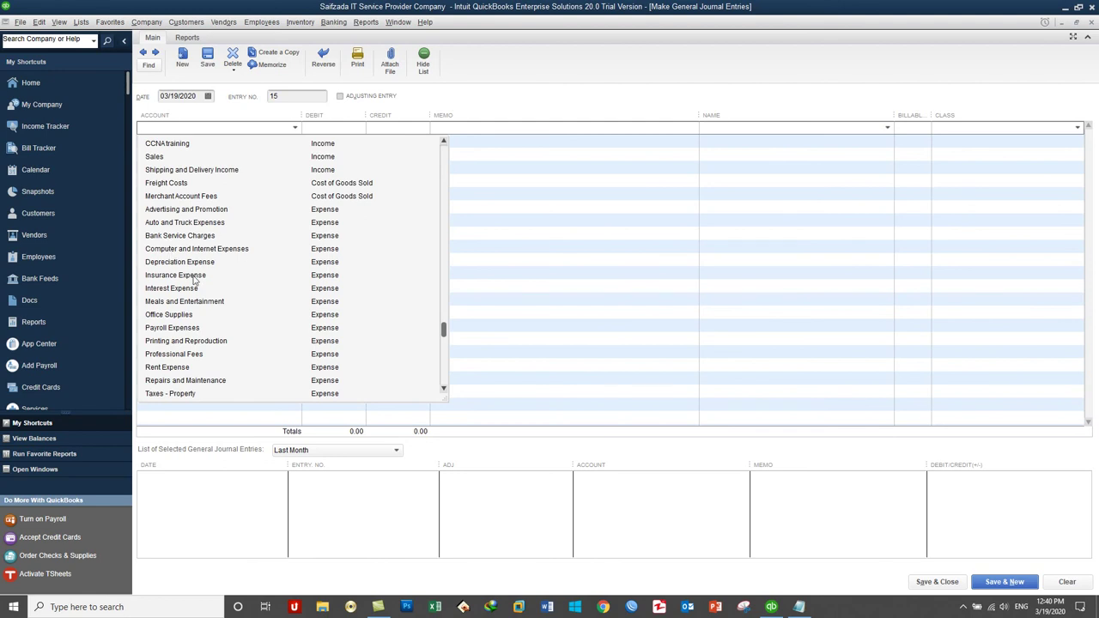
{"action": "left_click", "coordinate": [176, 249]}
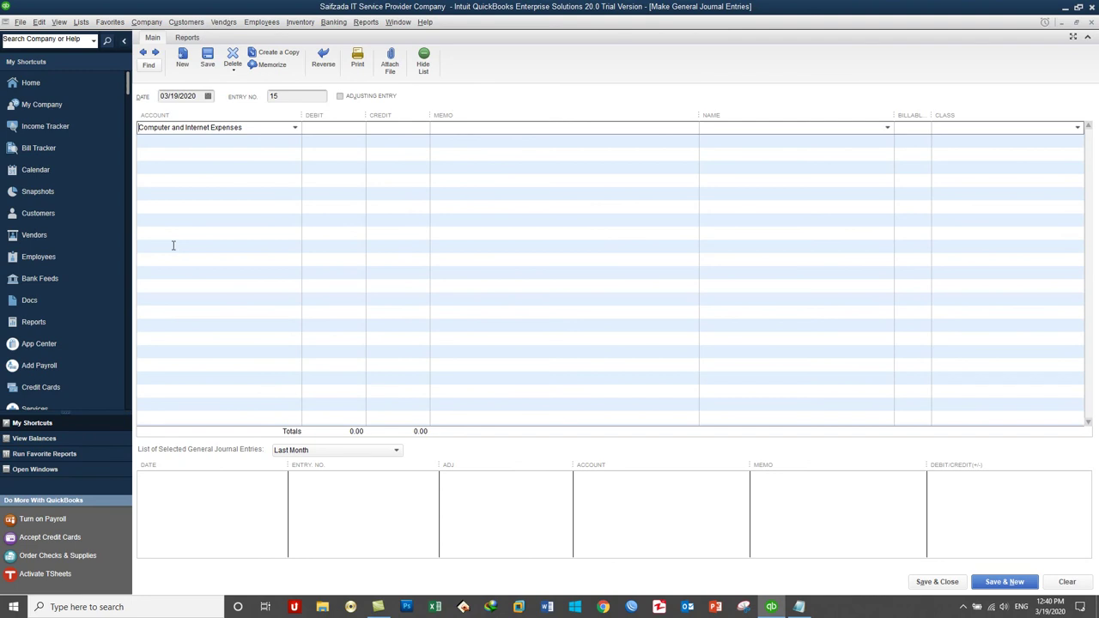
{"action": "left_click", "coordinate": [322, 127]}
{"action": "type", "text": "10000"}
{"action": "key", "text": "Tab"}
{"action": "left_click", "coordinate": [291, 140]}
{"action": "left_click", "coordinate": [295, 141]}
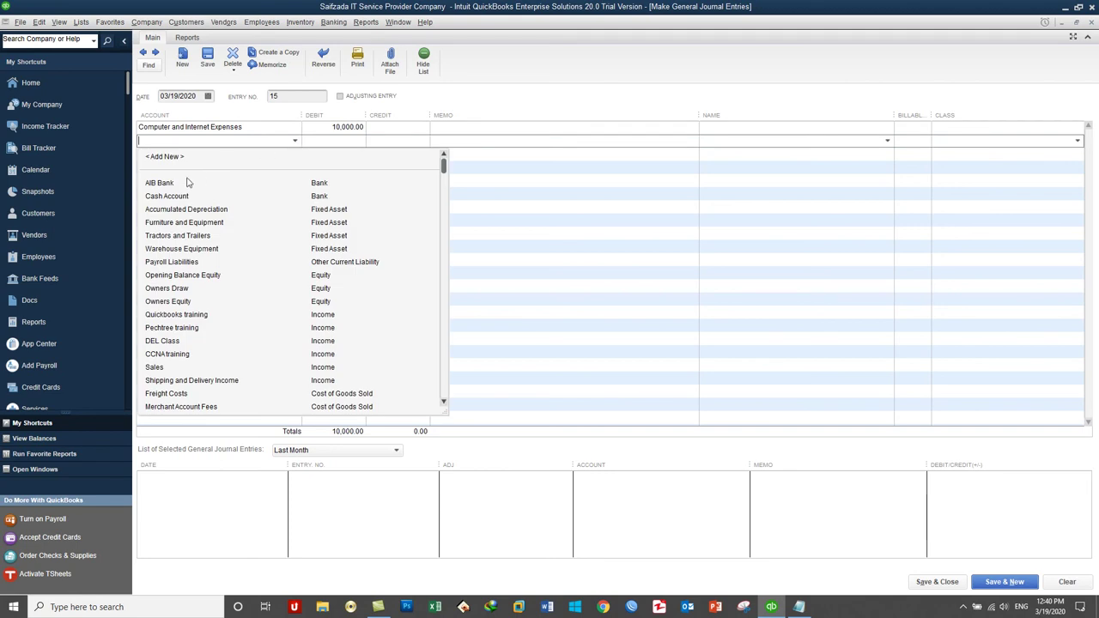
{"action": "left_click", "coordinate": [177, 196]}
Assign the Computer Department class to both lines of entry 15.
{"action": "left_click", "coordinate": [1023, 128]}
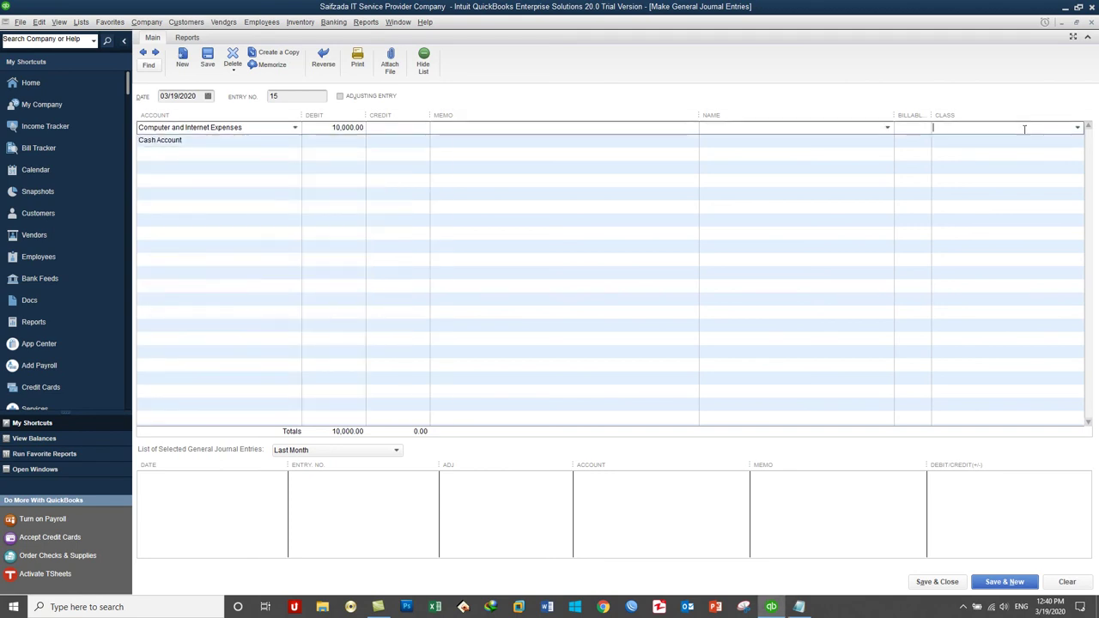
{"action": "left_click", "coordinate": [1078, 128]}
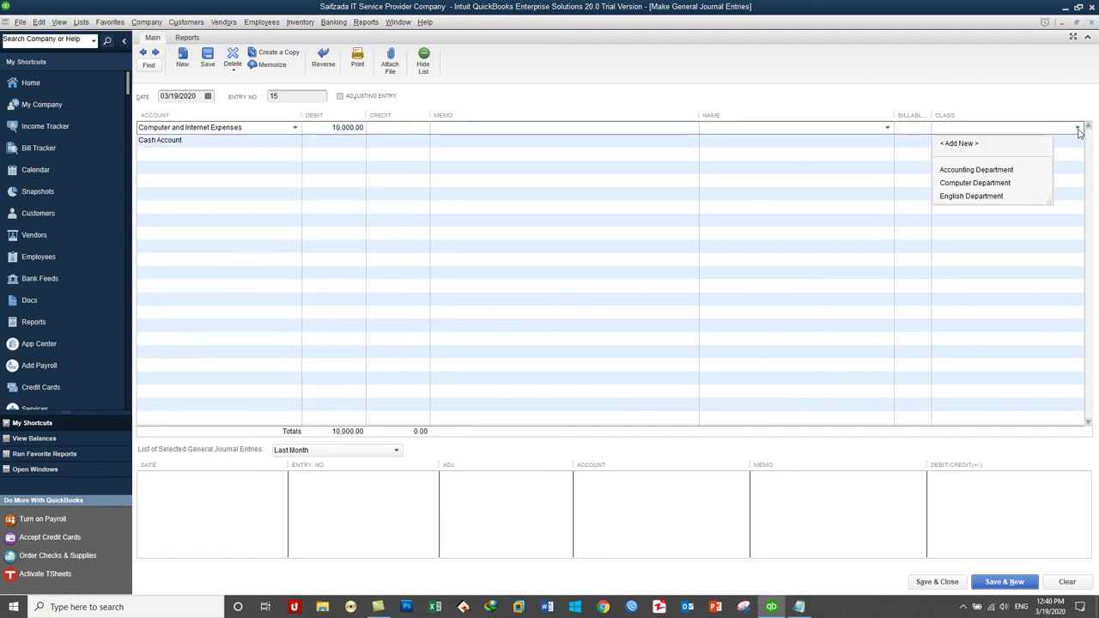
{"action": "left_click", "coordinate": [988, 183]}
{"action": "left_click", "coordinate": [1018, 141]}
{"action": "left_click", "coordinate": [1077, 141]}
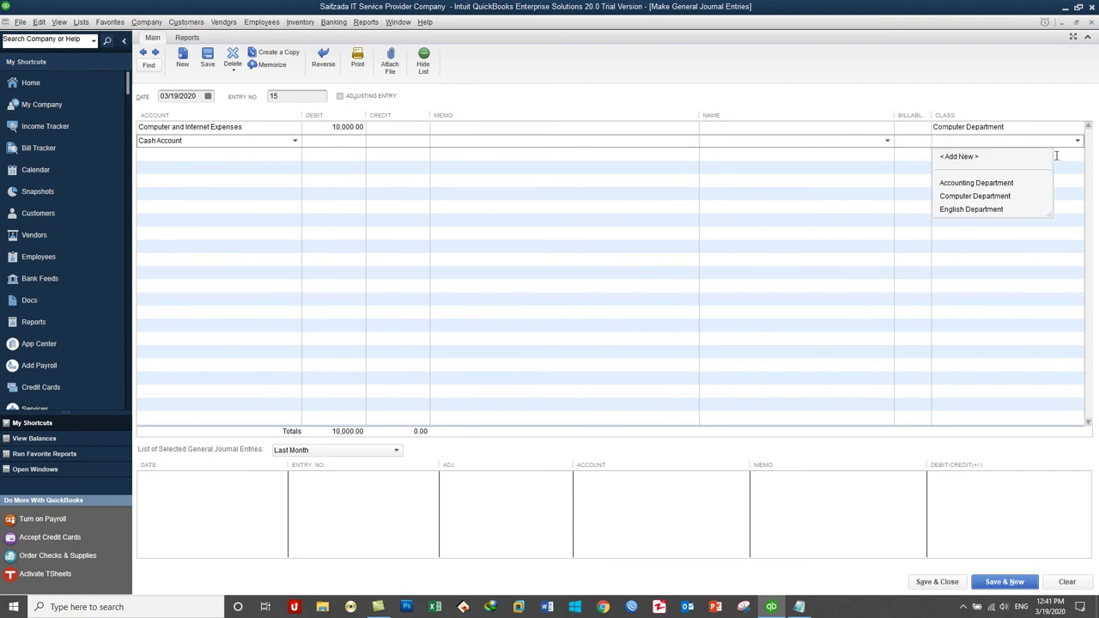
{"action": "left_click", "coordinate": [997, 197]}
Balance entry 15 by crediting the Cash Account with 10,000, and save and close the journal form.
{"action": "left_click", "coordinate": [933, 584]}
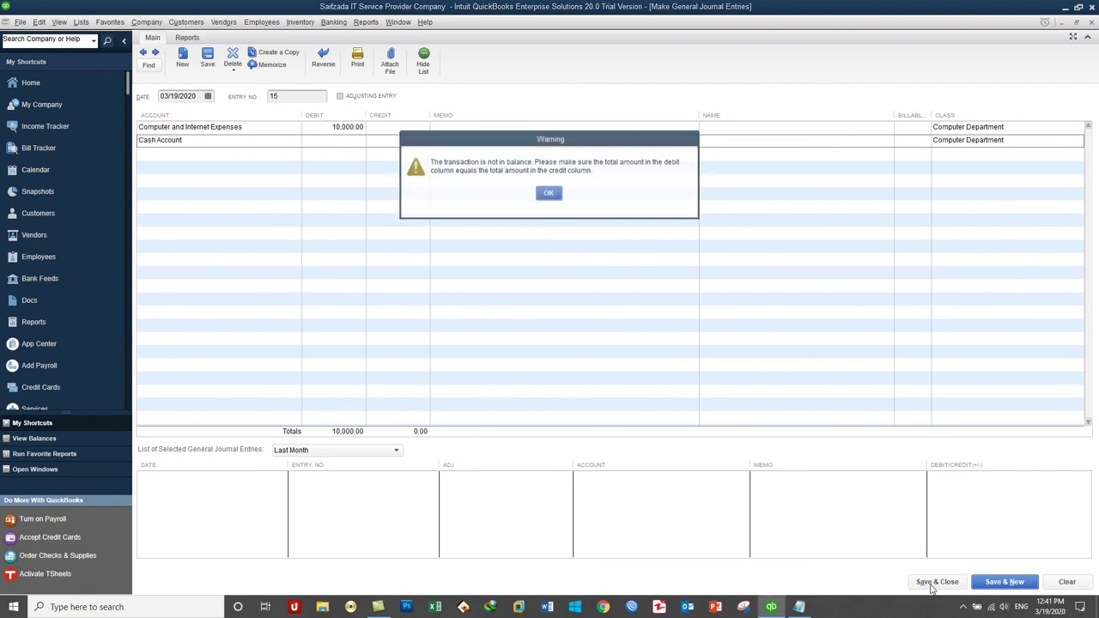
{"action": "left_click", "coordinate": [547, 193]}
{"action": "left_click", "coordinate": [383, 139]}
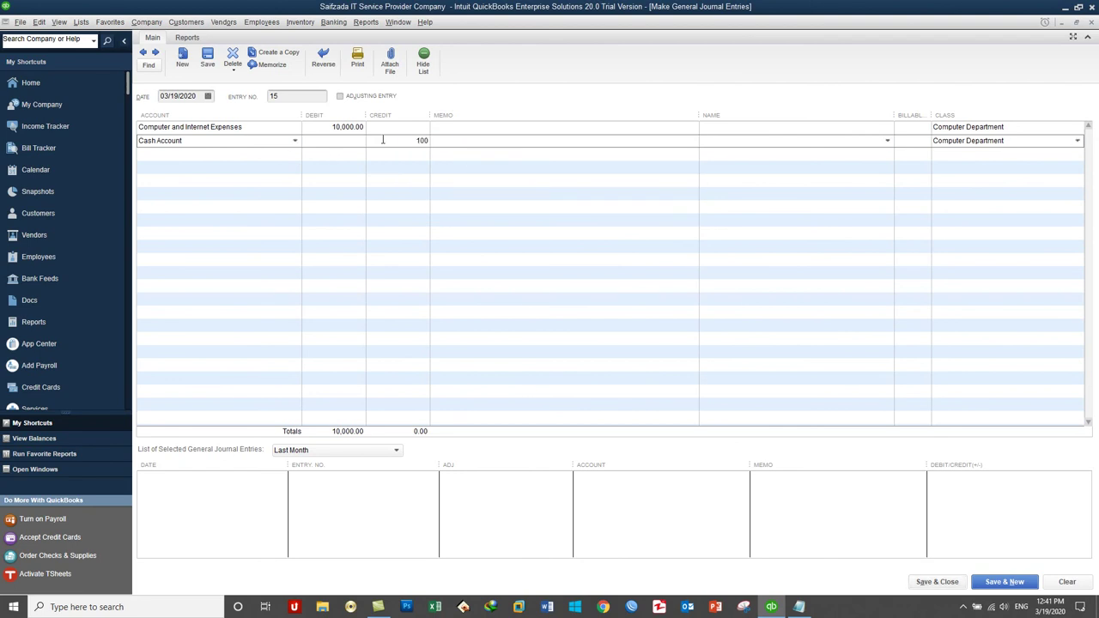
{"action": "type", "text": "10000"}
{"action": "left_click", "coordinate": [934, 582]}
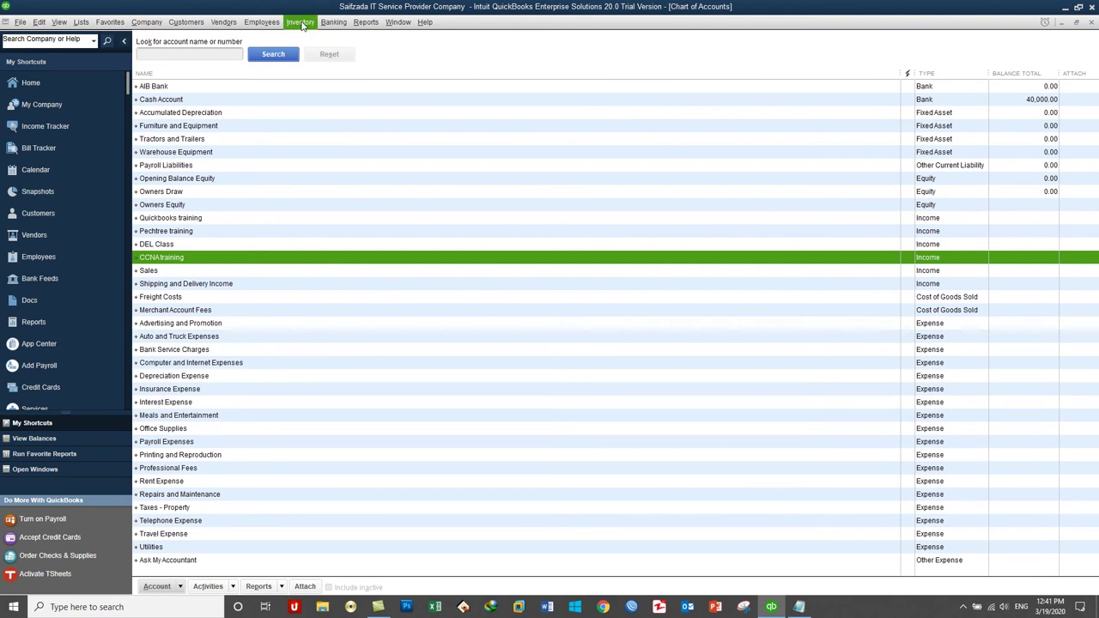
Open the standard Profit & Loss report and set its date range to All.
{"action": "left_click", "coordinate": [354, 25]}
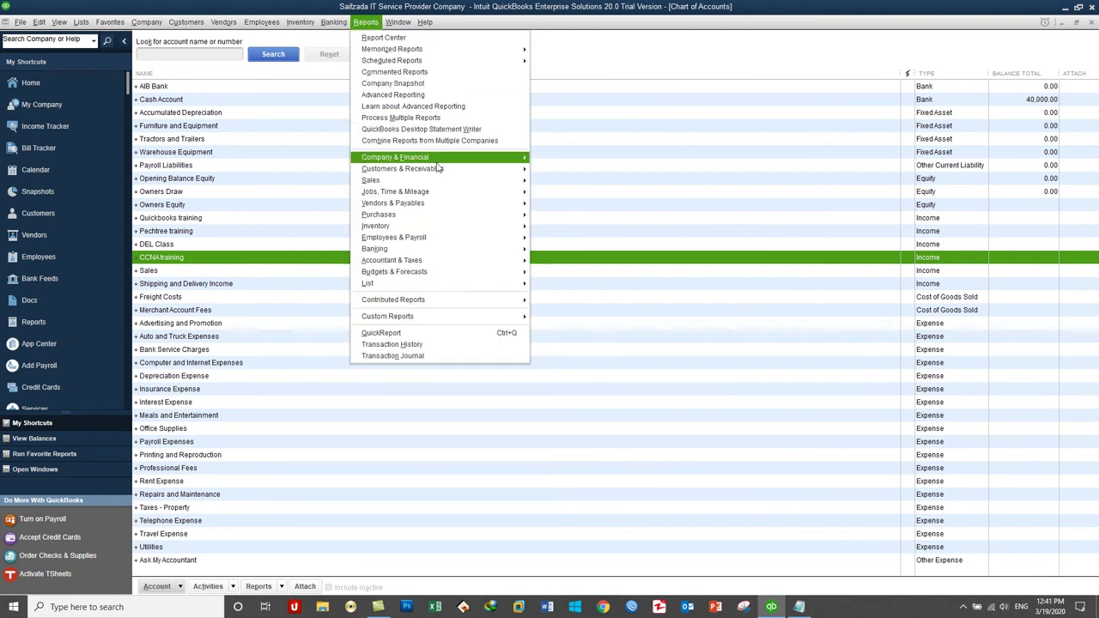
{"action": "mouse_move", "coordinate": [447, 157]}
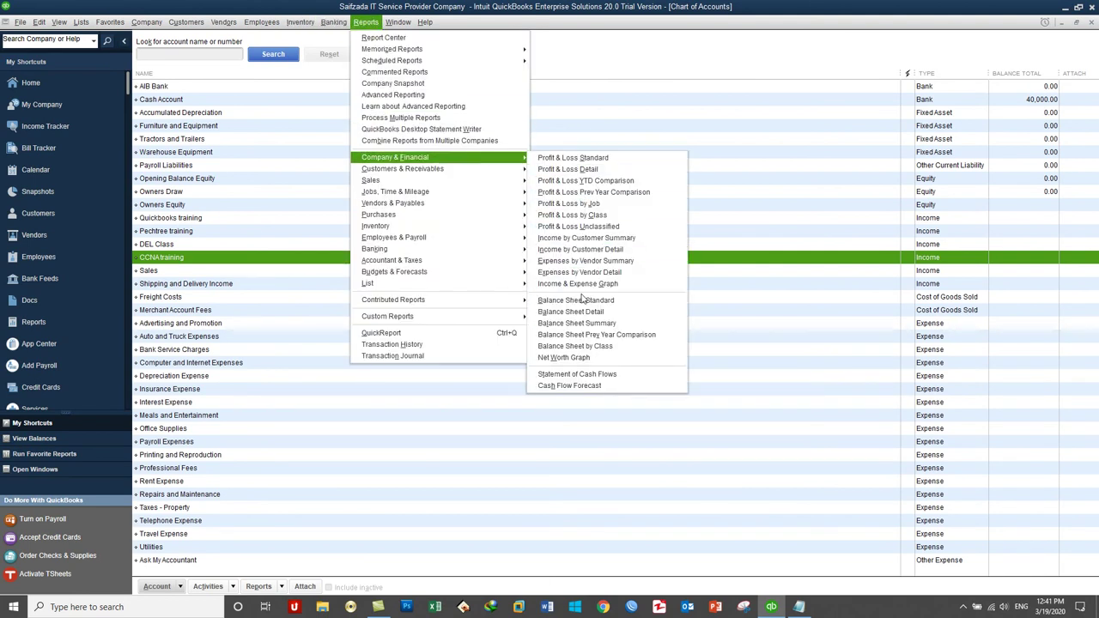
{"action": "left_click", "coordinate": [598, 158]}
{"action": "type", "text": "a"}
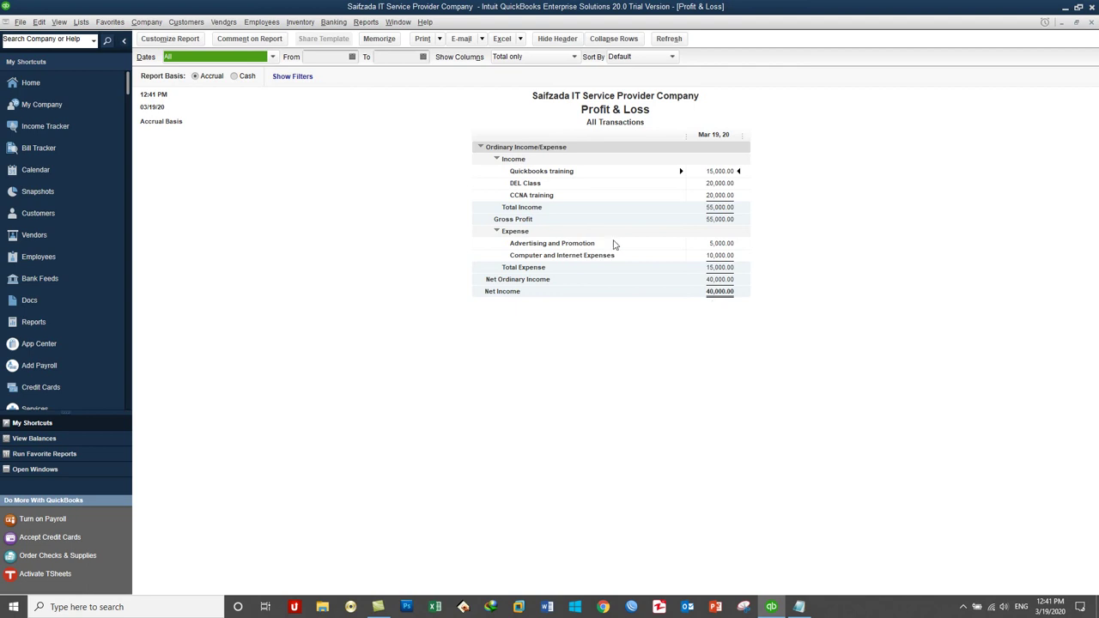
Filter the Profit & Loss report by the Computer Department class, review it, and close the report.
{"action": "left_click", "coordinate": [169, 39]}
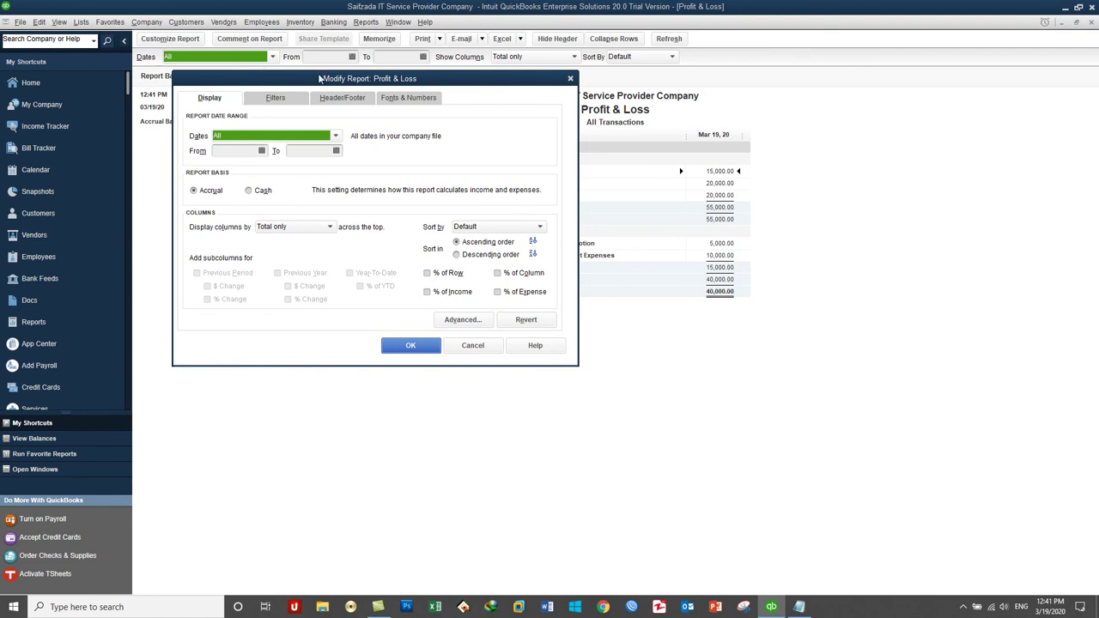
{"action": "left_click", "coordinate": [281, 97]}
{"action": "left_click", "coordinate": [216, 216]}
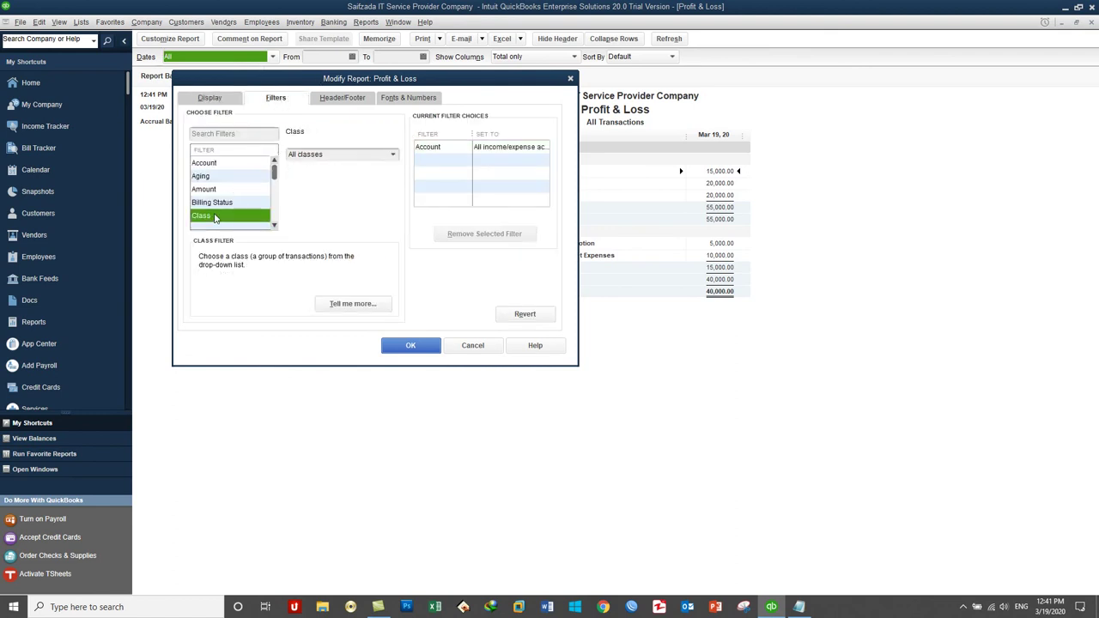
{"action": "left_click", "coordinate": [393, 154]}
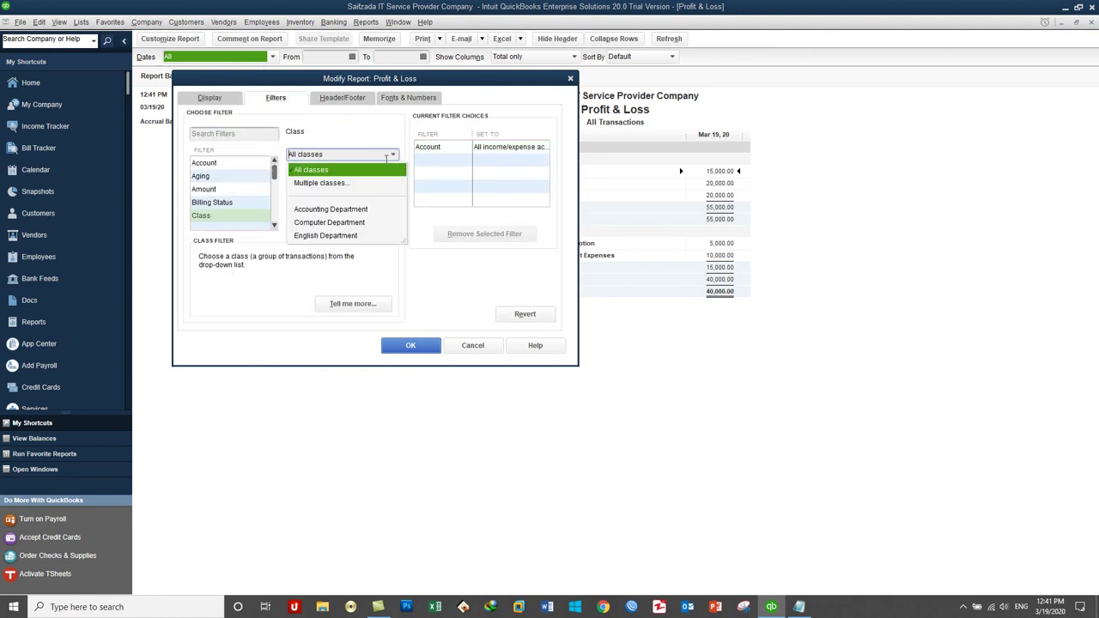
{"action": "left_click", "coordinate": [331, 225]}
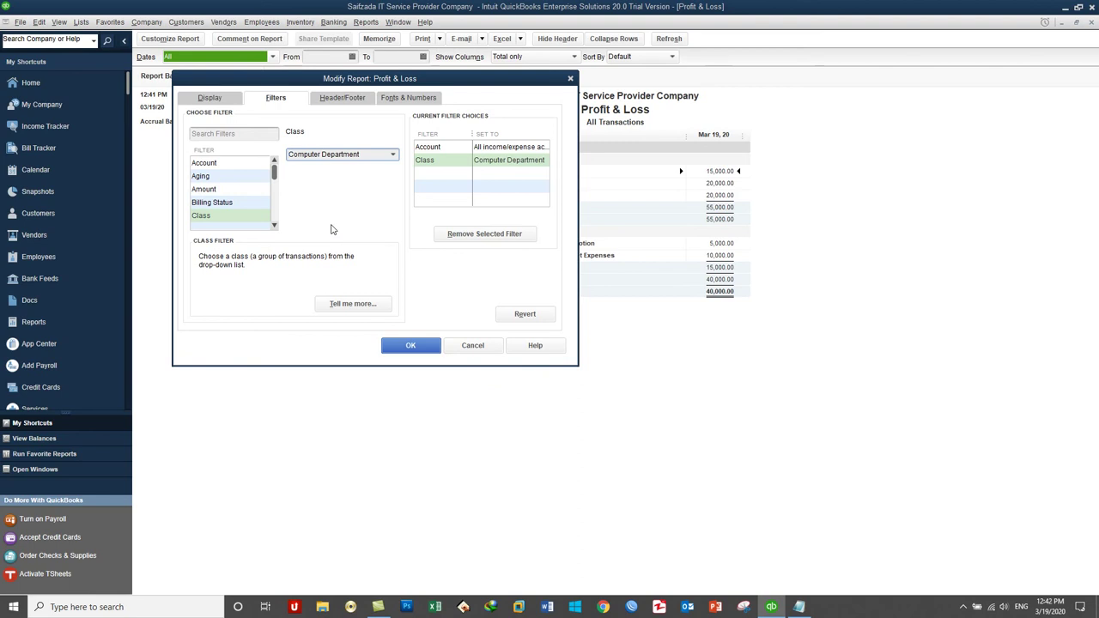
{"action": "left_click", "coordinate": [410, 346]}
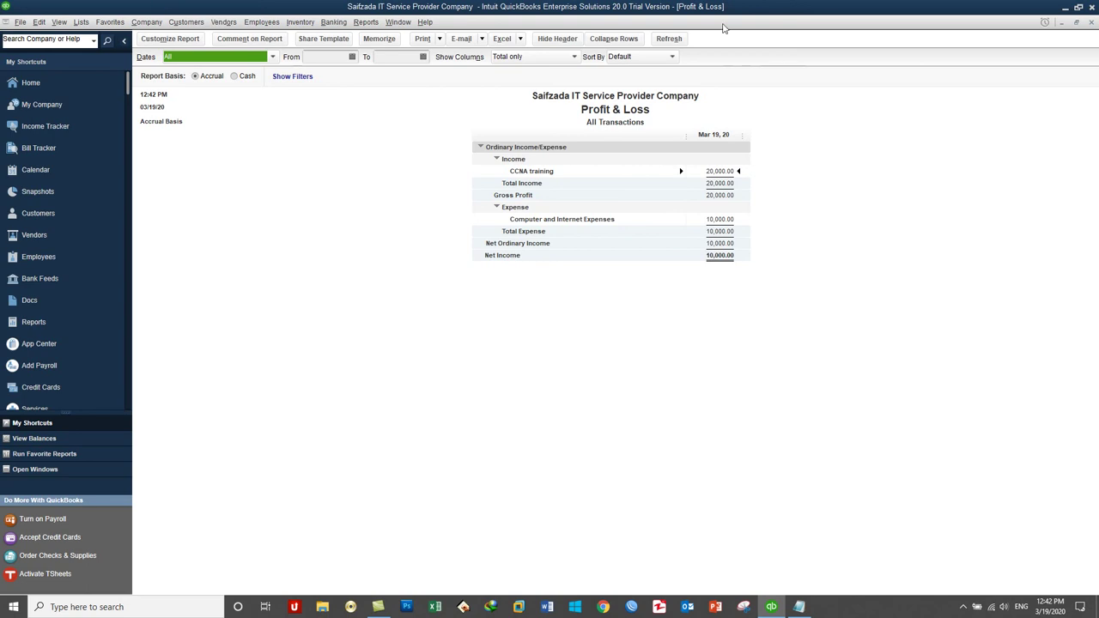
{"action": "left_click", "coordinate": [1091, 25]}
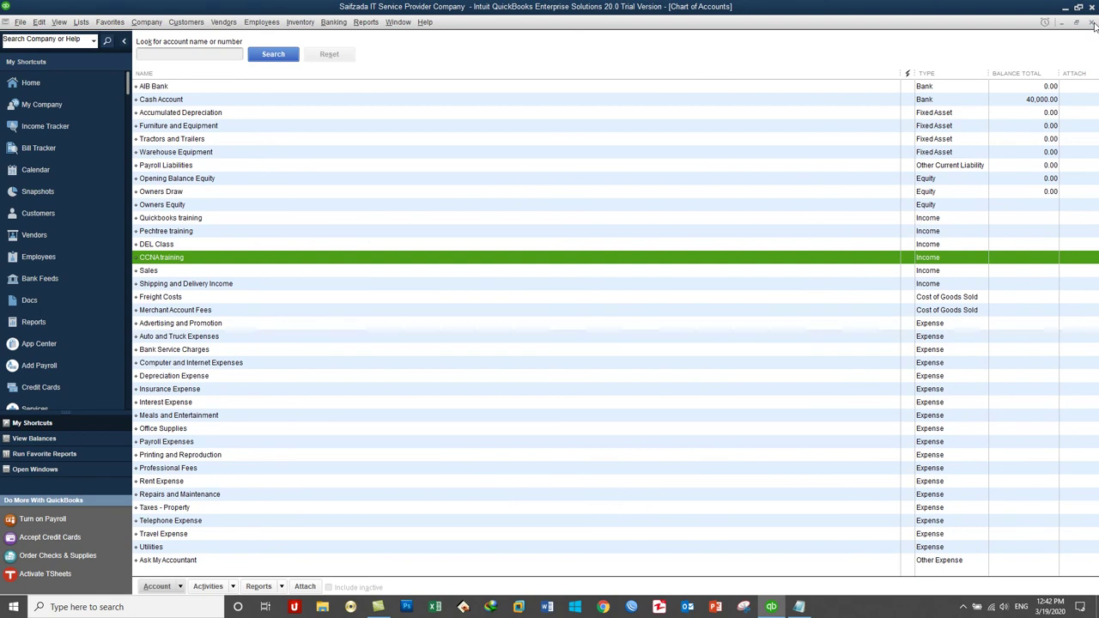
Start general journal entry 16 and debit Repairs and Maintenance with 15,000 on the first line.
{"action": "left_click", "coordinate": [146, 23]}
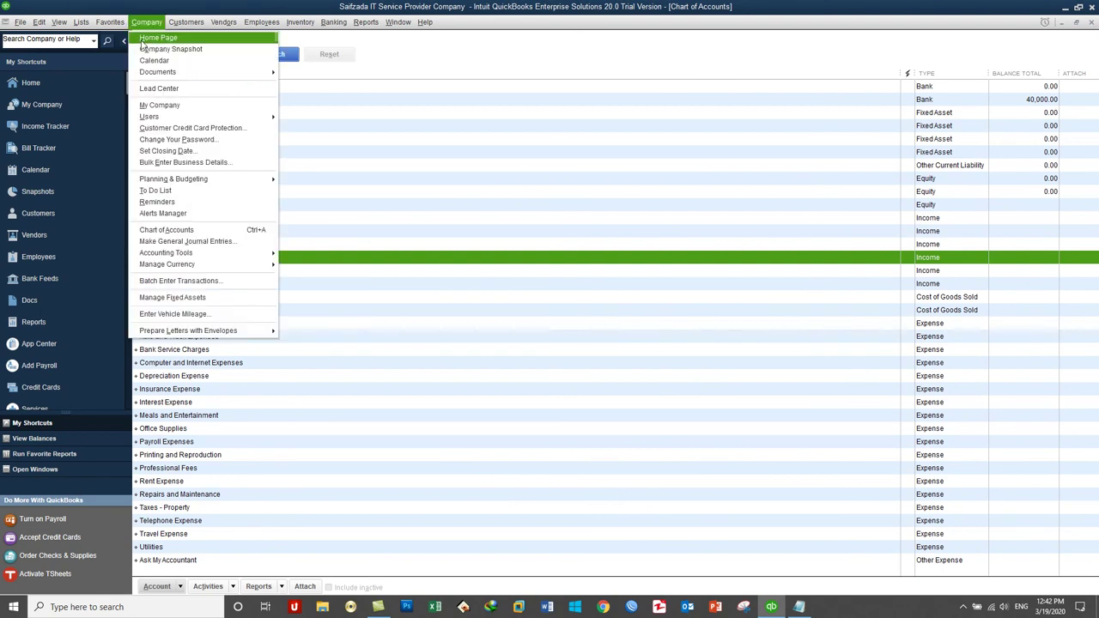
{"action": "left_click", "coordinate": [195, 241]}
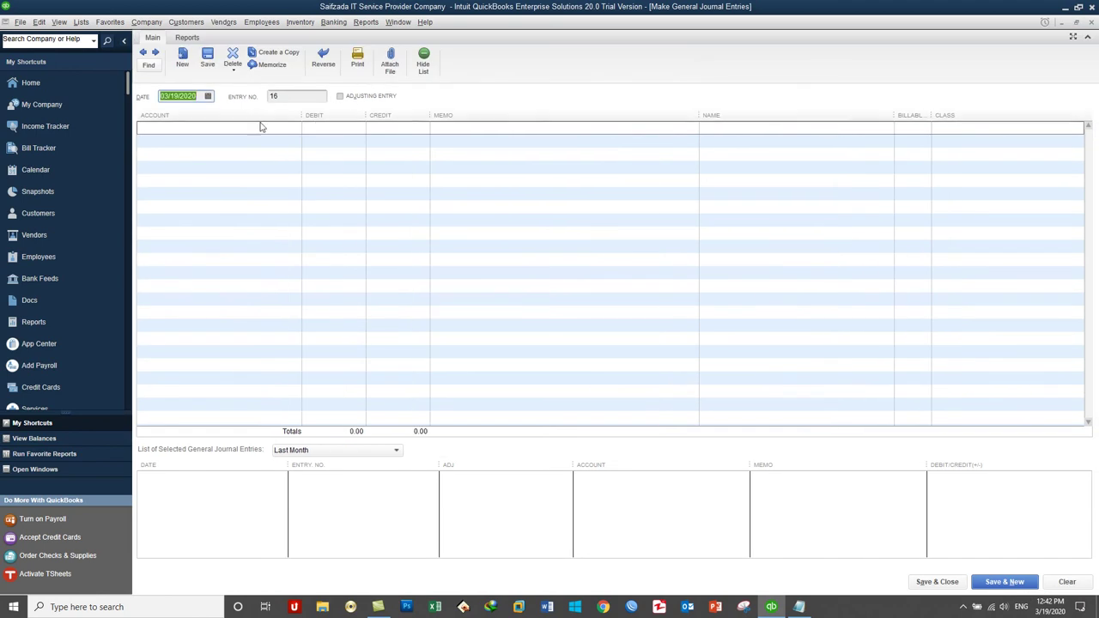
{"action": "left_click", "coordinate": [260, 127]}
{"action": "left_click", "coordinate": [294, 127]}
{"action": "scroll", "coordinate": [233, 322], "scroll_direction": "down", "scroll_amount": 5}
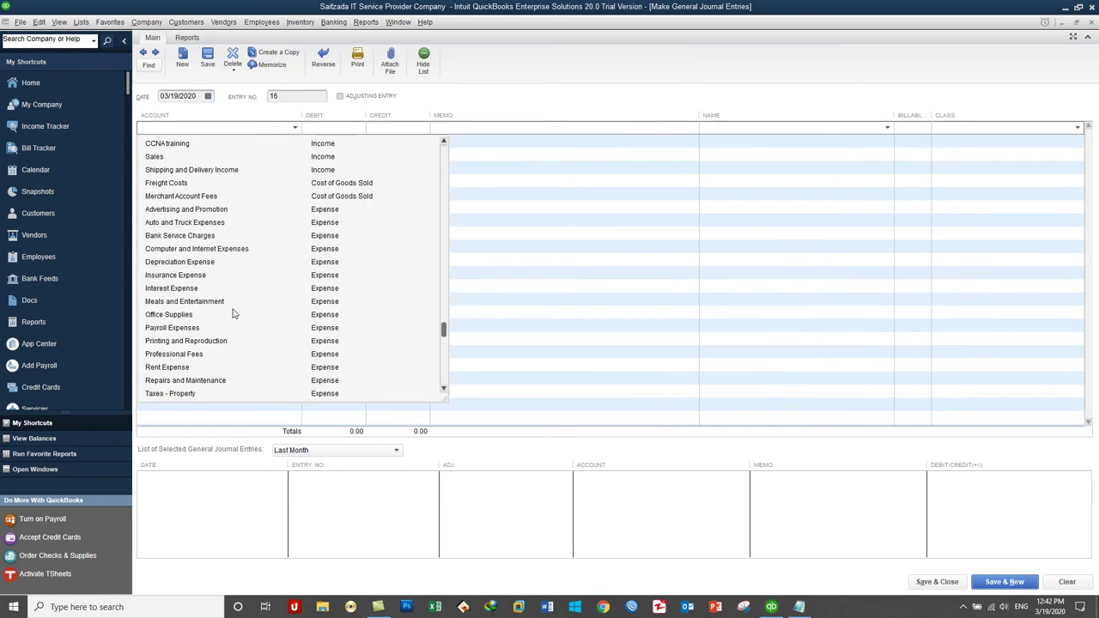
{"action": "scroll", "coordinate": [234, 311], "scroll_direction": "down", "scroll_amount": 3}
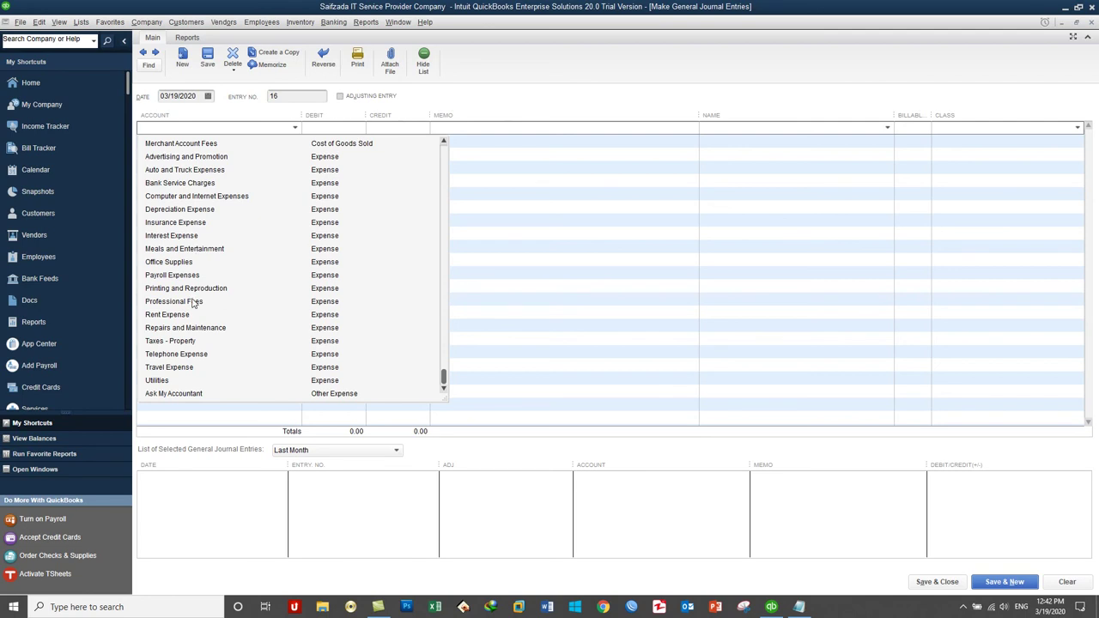
{"action": "left_click", "coordinate": [184, 328]}
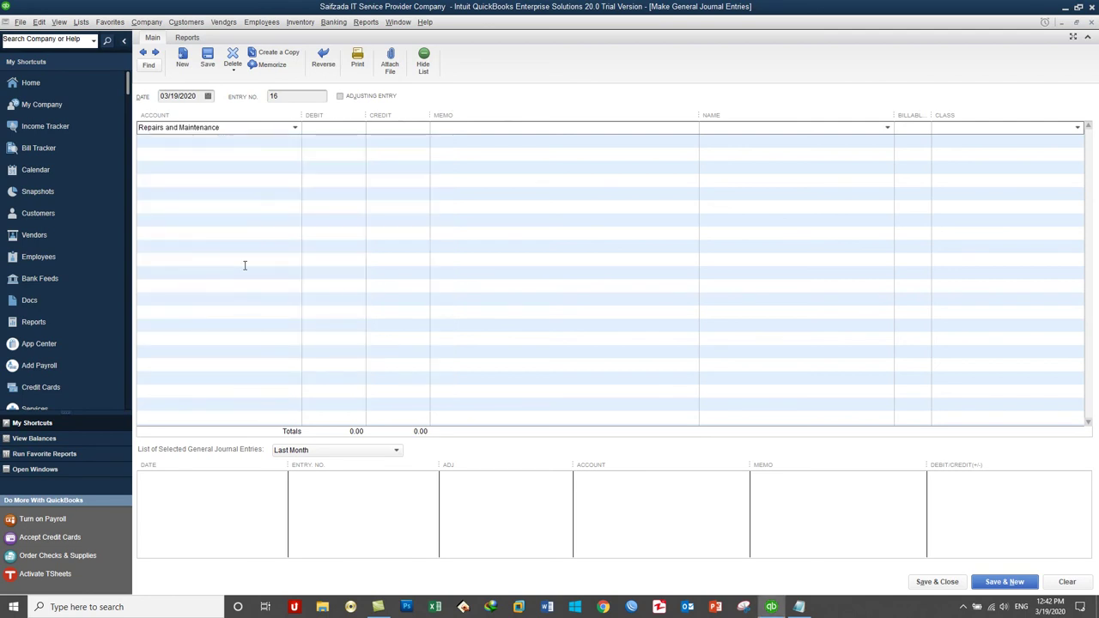
{"action": "left_click", "coordinate": [324, 129]}
{"action": "key", "text": "Tab"}
Choose Cash Account for the second line of entry 16, crediting it with 15,000.
{"action": "left_click", "coordinate": [268, 140]}
{"action": "left_click", "coordinate": [294, 140]}
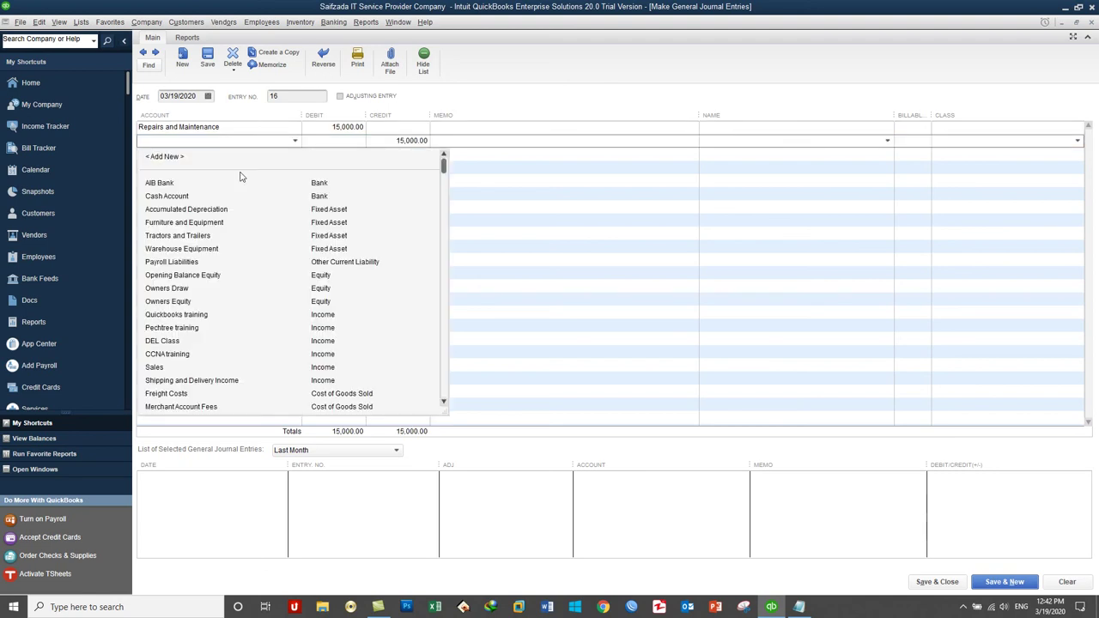
{"action": "left_click", "coordinate": [203, 197]}
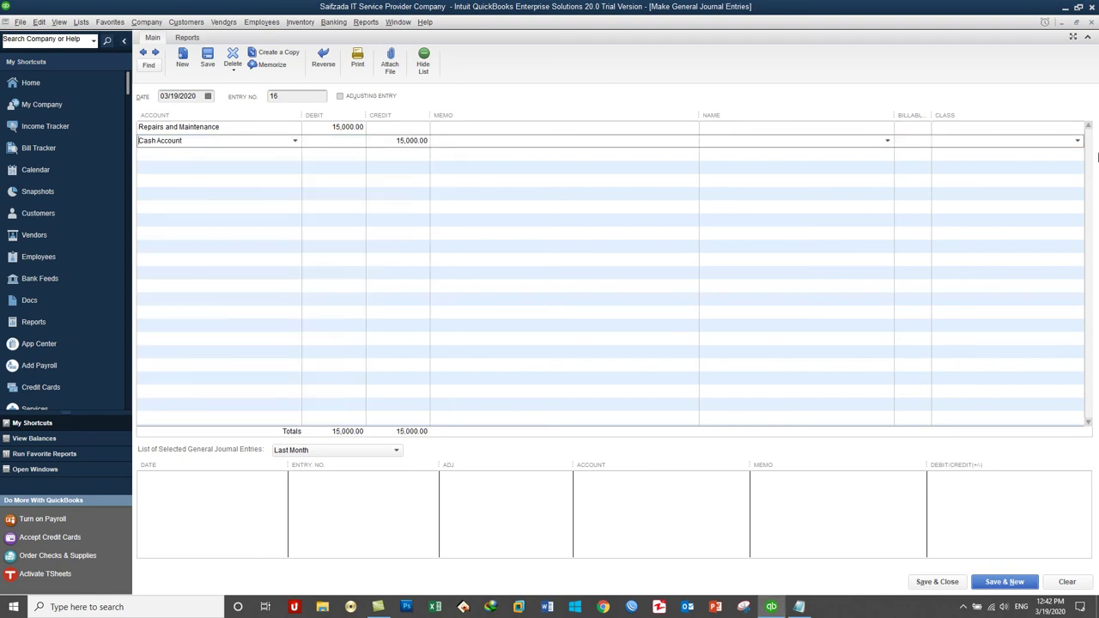
Assign the Computer Department class to both lines of entry 16, and save and close the journal form.
{"action": "left_click", "coordinate": [1039, 128]}
{"action": "left_click", "coordinate": [1078, 127]}
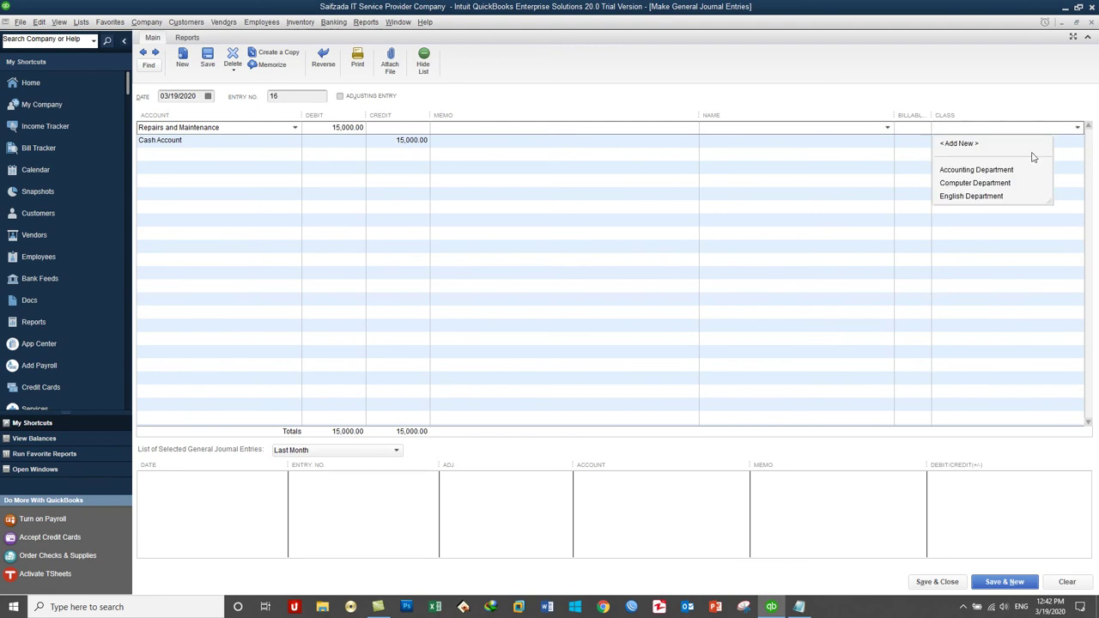
{"action": "left_click", "coordinate": [975, 183]}
{"action": "left_click", "coordinate": [1063, 143]}
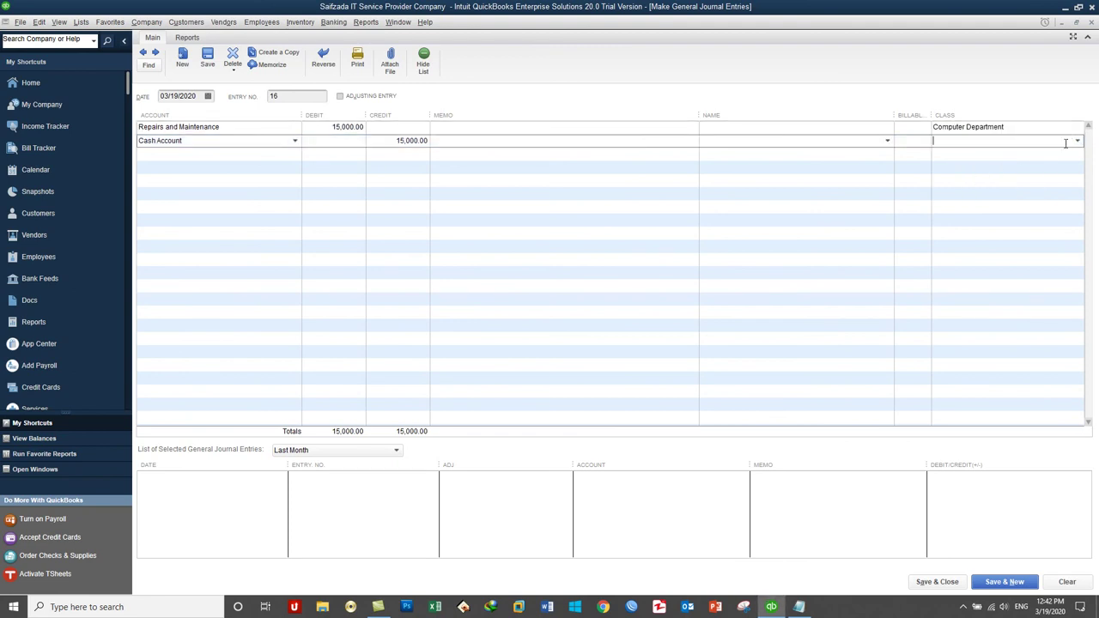
{"action": "left_click", "coordinate": [1077, 141]}
{"action": "left_click", "coordinate": [988, 195]}
{"action": "left_click", "coordinate": [930, 583]}
Reopen the standard Profit & Loss report for all dates and review the income, expenses and net income.
{"action": "left_click", "coordinate": [366, 22]}
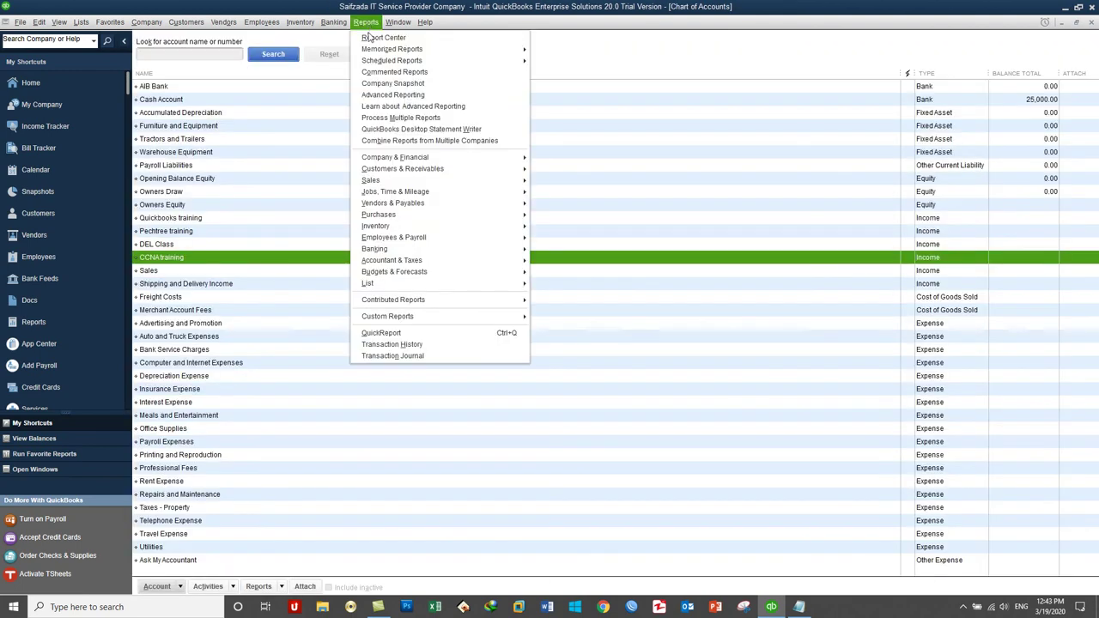
{"action": "mouse_move", "coordinate": [404, 157]}
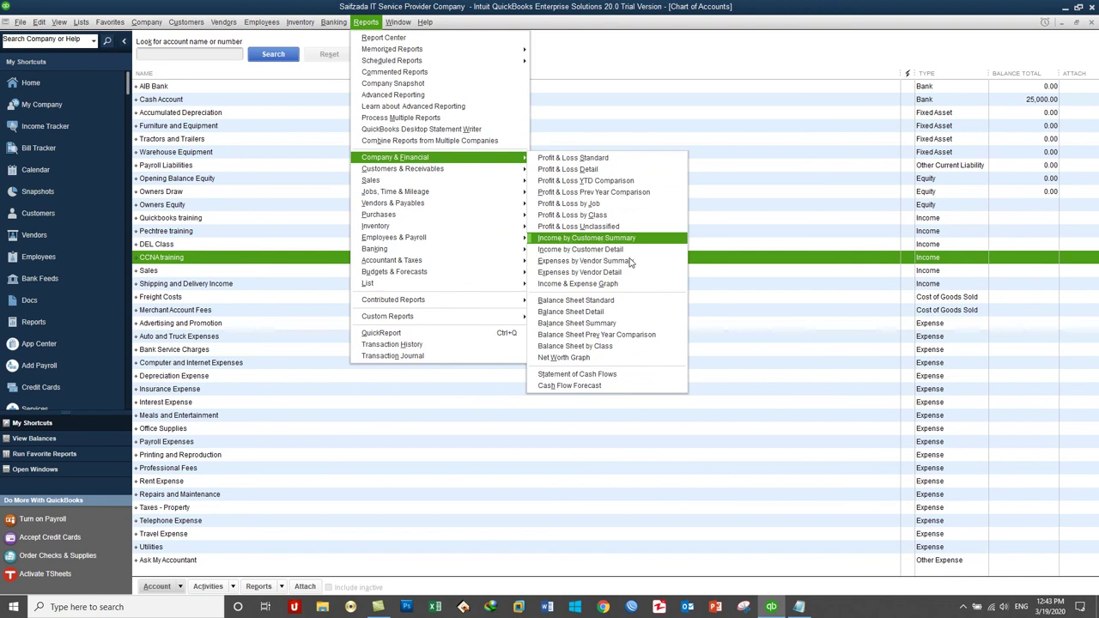
{"action": "left_click", "coordinate": [584, 158]}
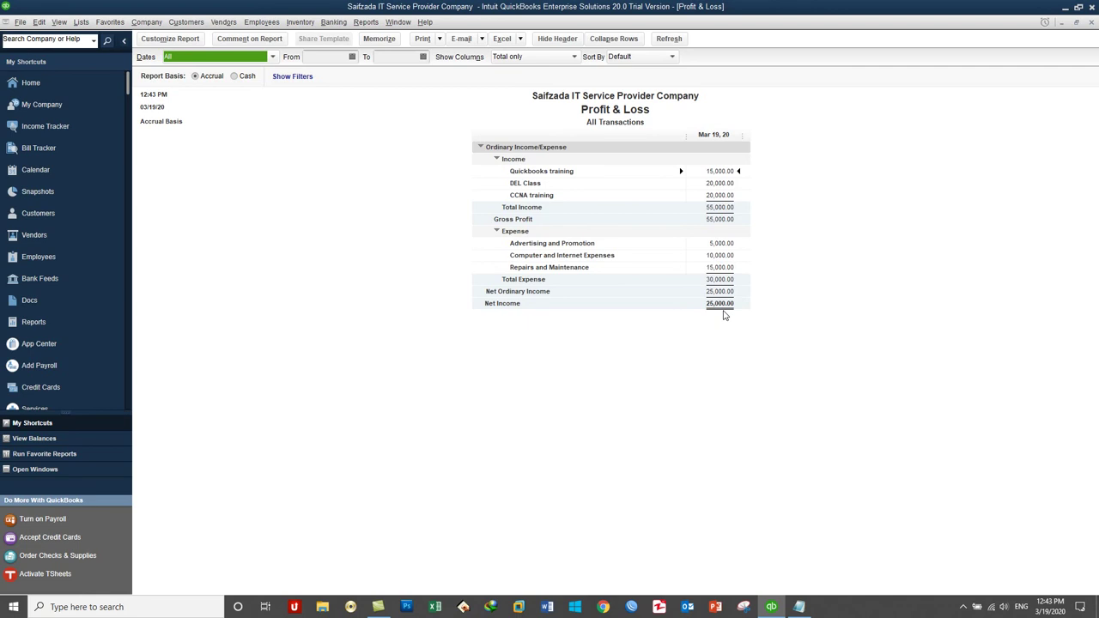
Customize the reopened Profit & Loss report with a Class filter set to Computer Department.
{"action": "left_click", "coordinate": [165, 41]}
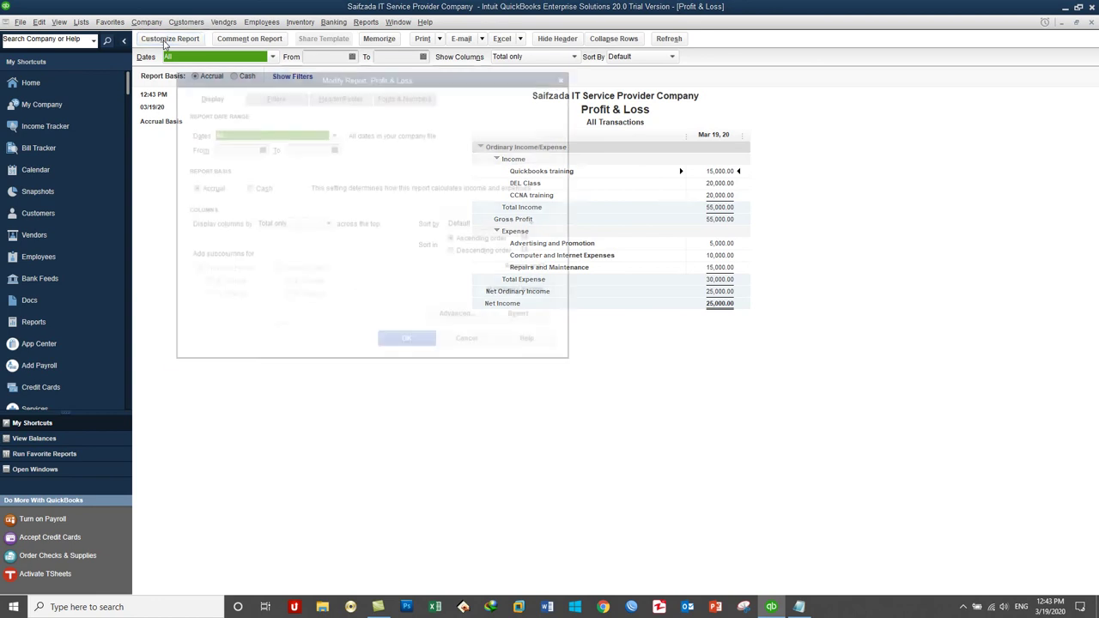
{"action": "left_click", "coordinate": [281, 98]}
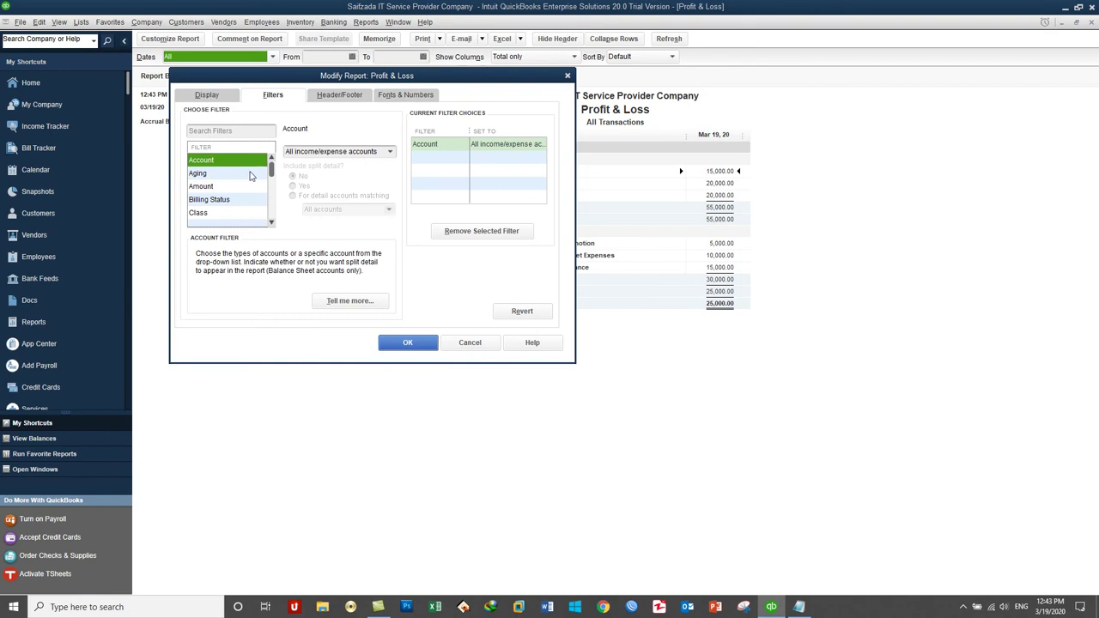
{"action": "left_click", "coordinate": [210, 213]}
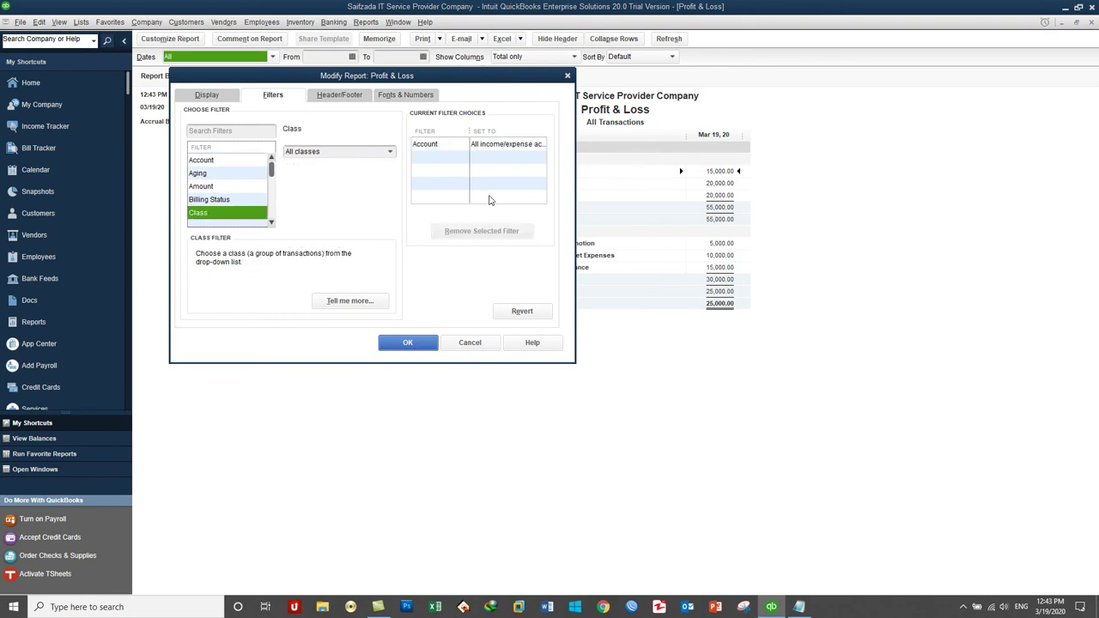
{"action": "left_click", "coordinate": [390, 152]}
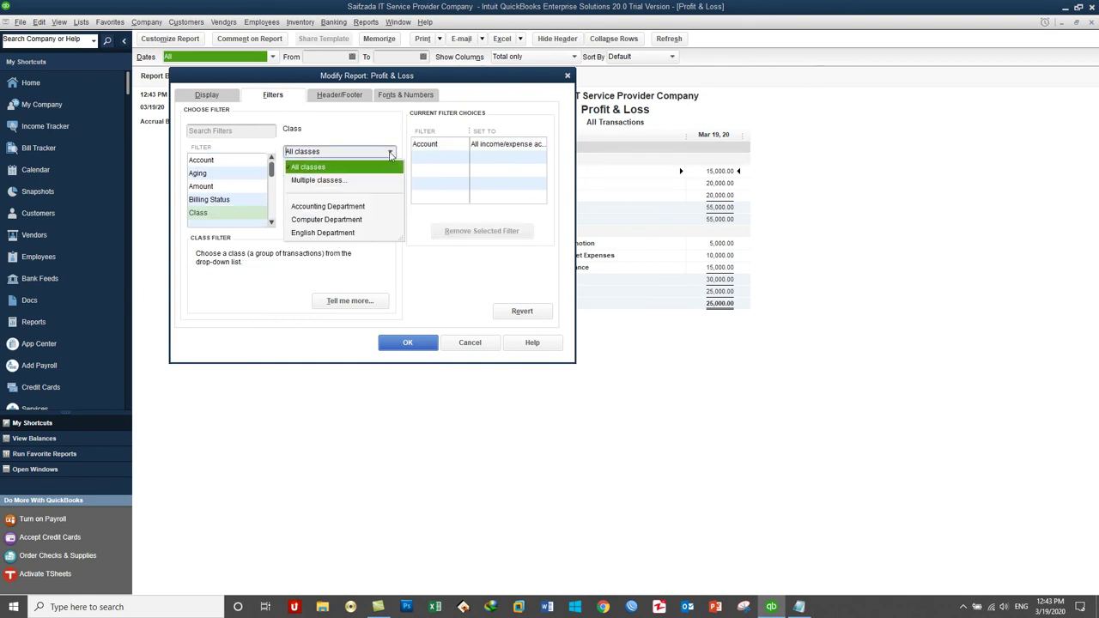
{"action": "left_click", "coordinate": [331, 223]}
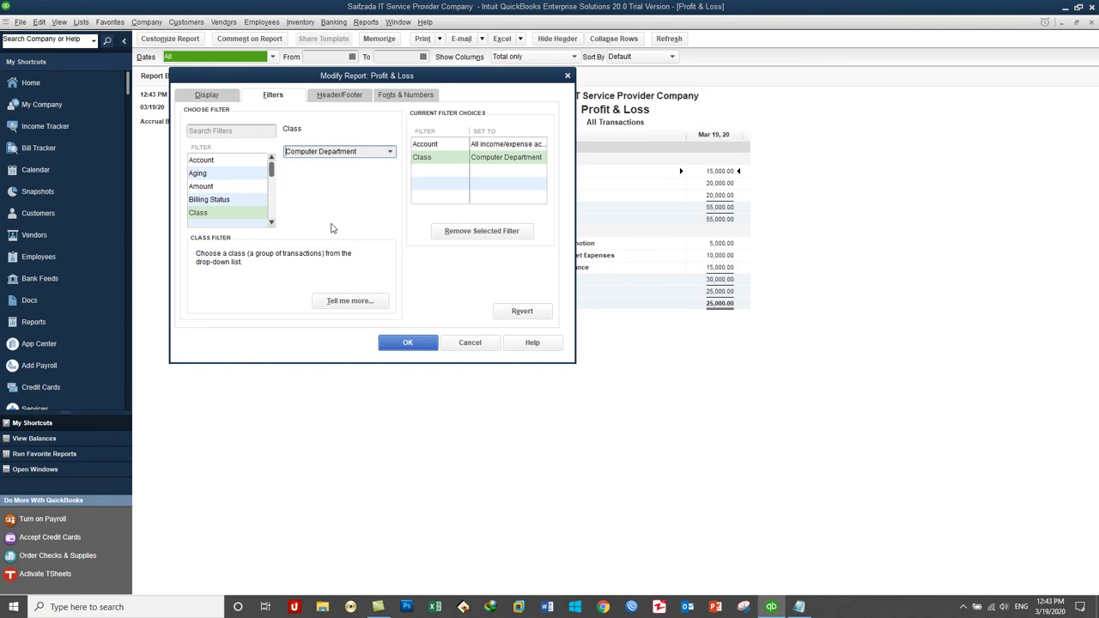
{"action": "left_click", "coordinate": [406, 344]}
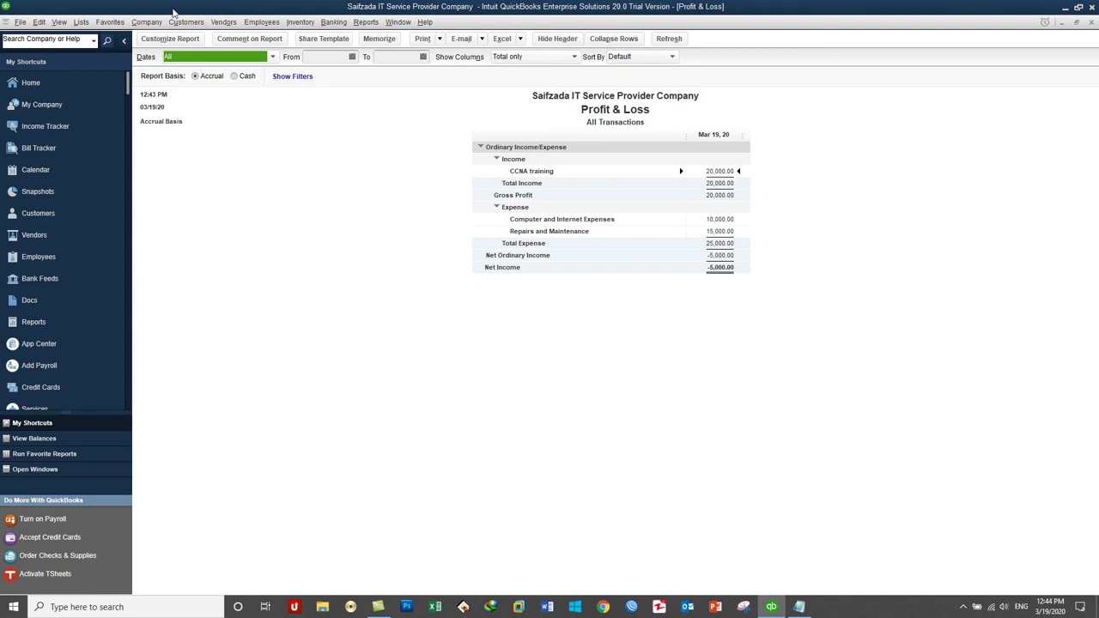
{"action": "left_click", "coordinate": [85, 22]}
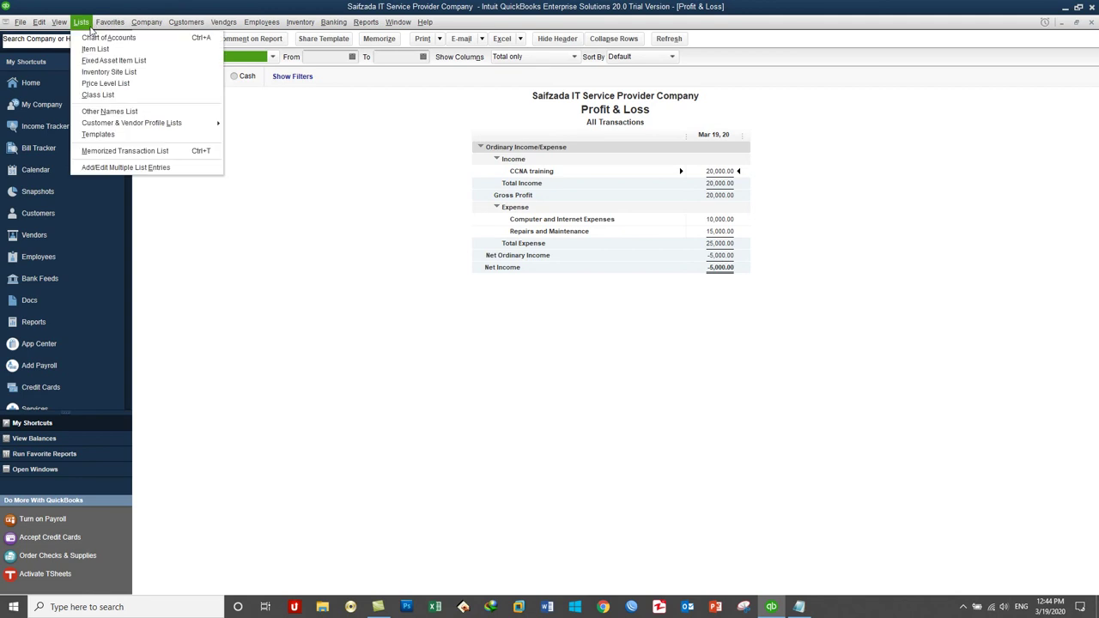
{"action": "left_click", "coordinate": [112, 72]}
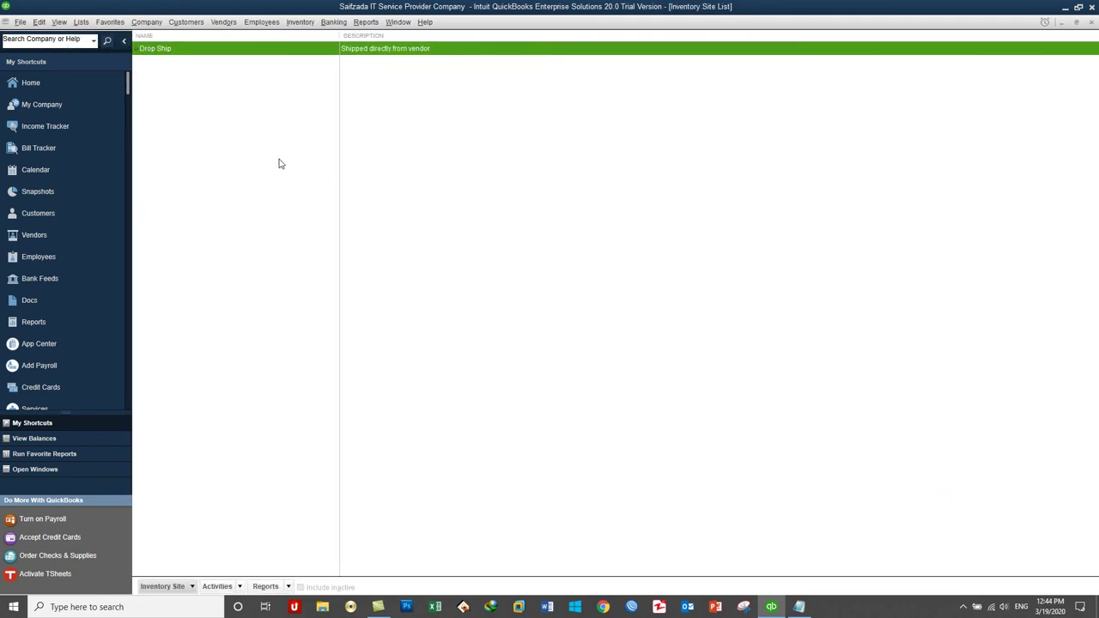
{"action": "left_click", "coordinate": [1092, 24]}
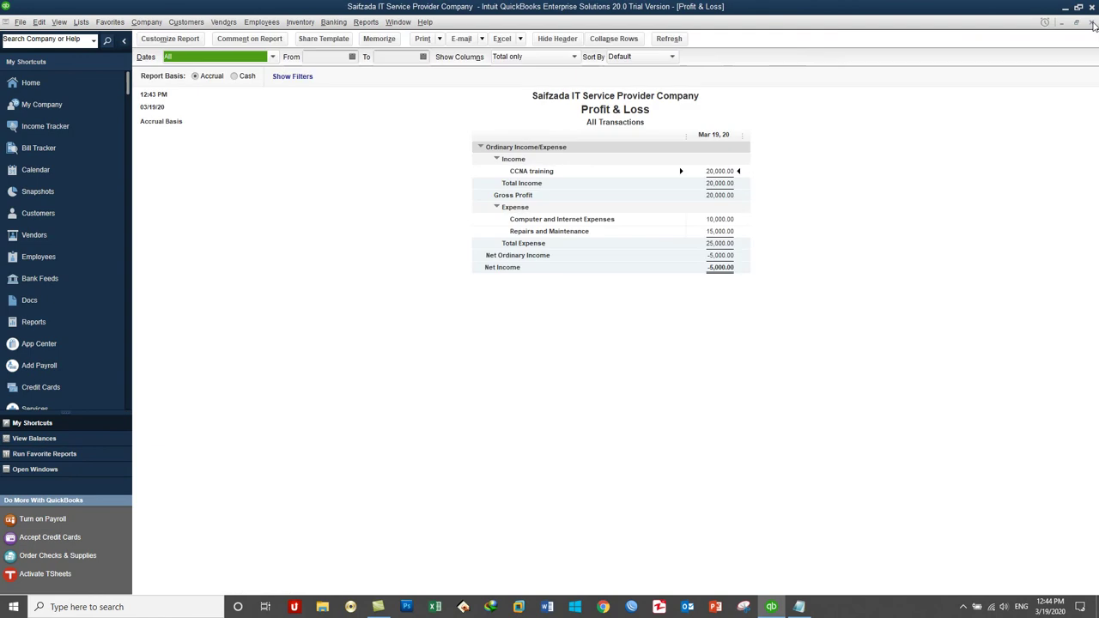